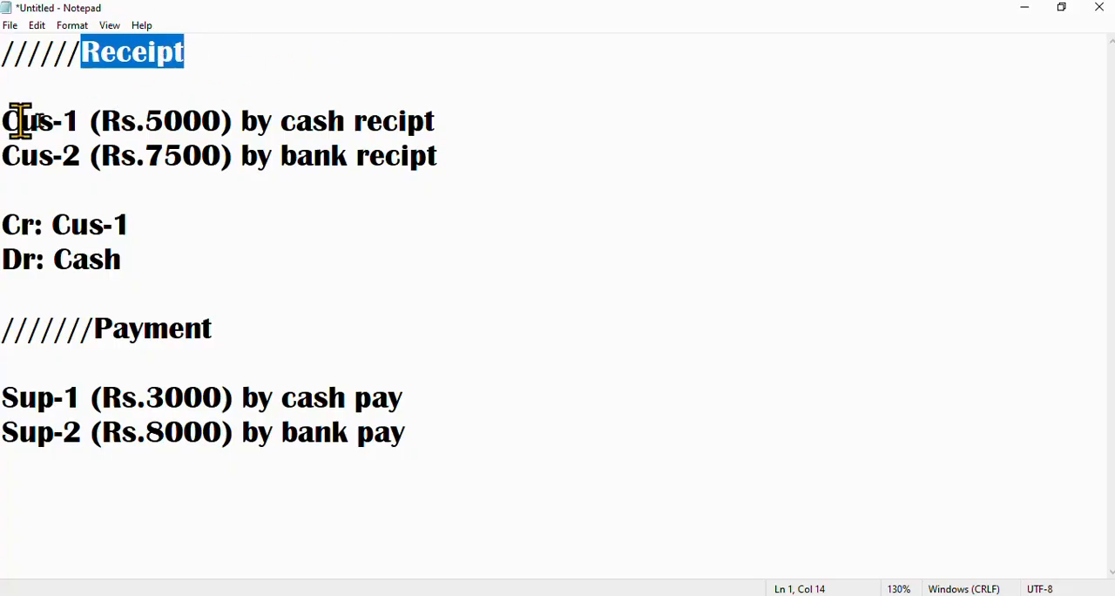
Review the Receipt notes for the Cus-1 cash and Cus-2 bank receipts, including the Cr and Dr entries
drag(3, 122, 455, 144)
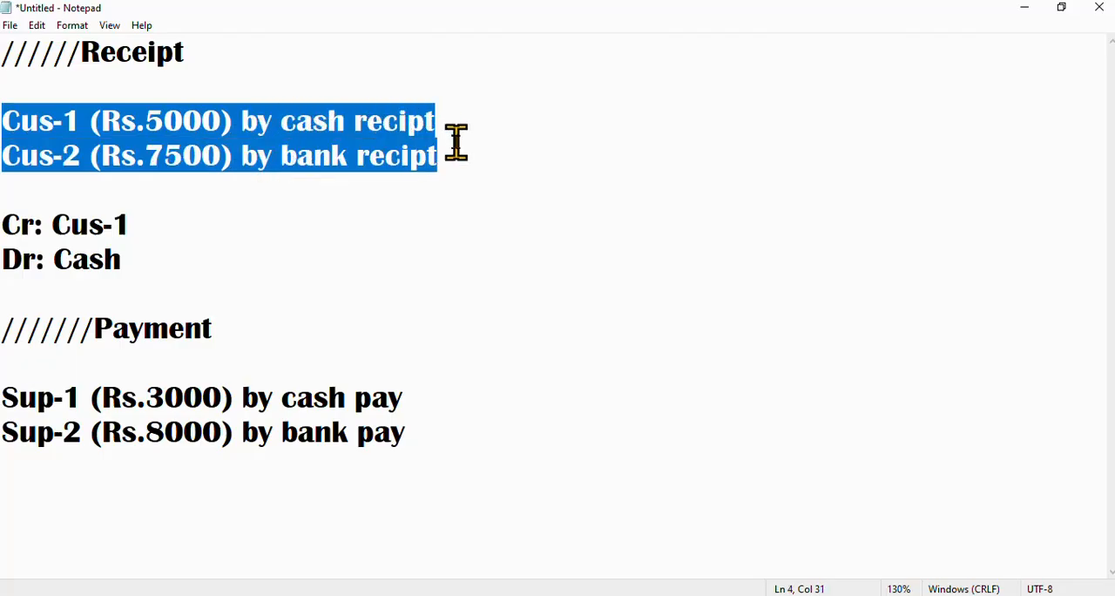
click(278, 183)
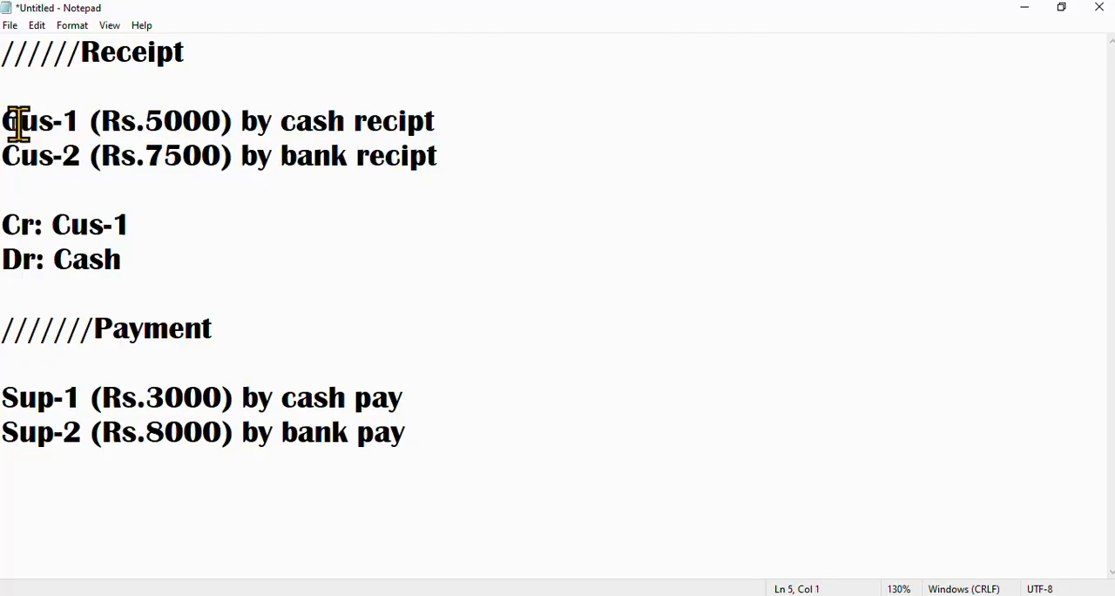
drag(145, 120, 221, 118)
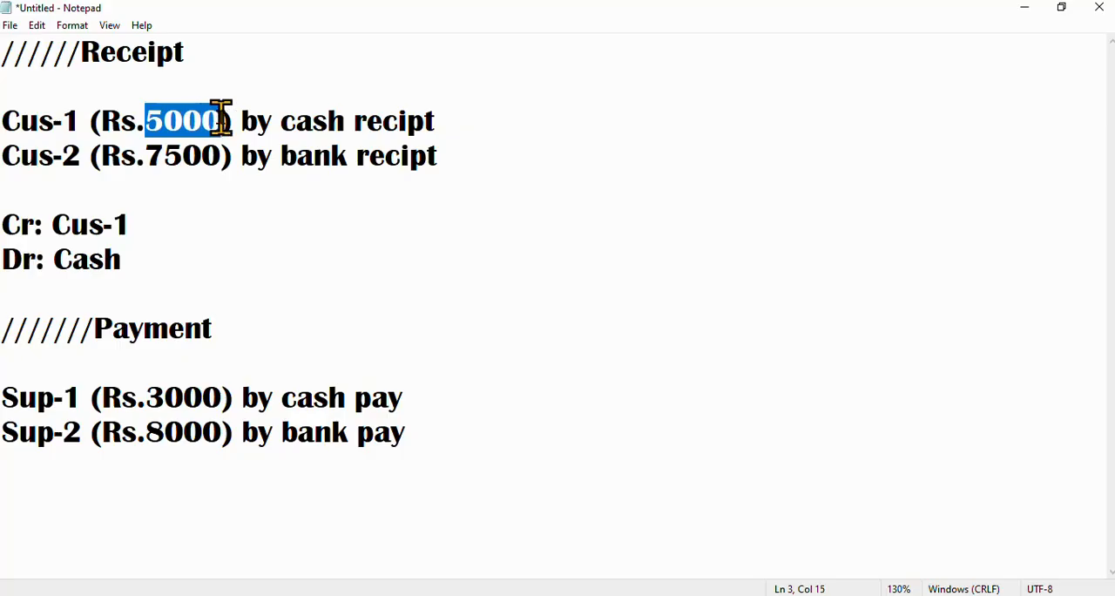
drag(282, 143, 470, 144)
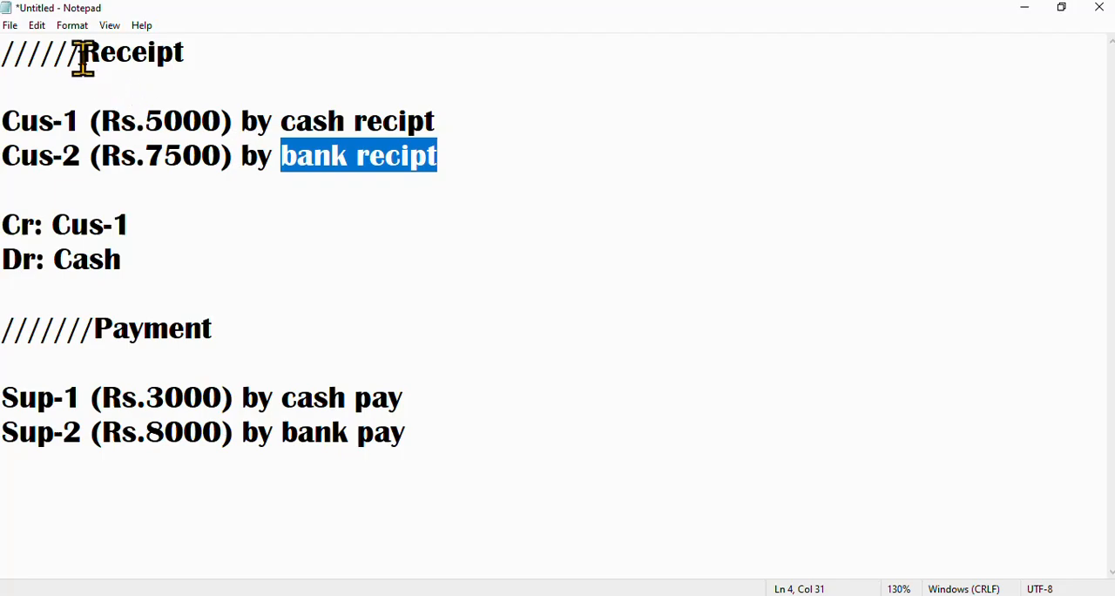
drag(81, 52, 229, 60)
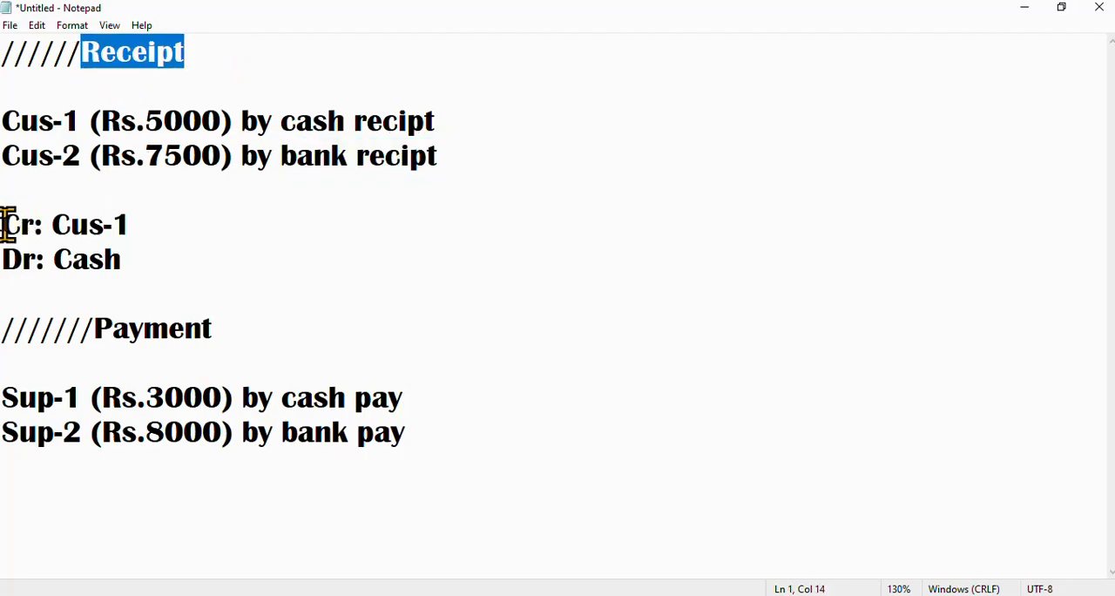
drag(8, 222, 46, 225)
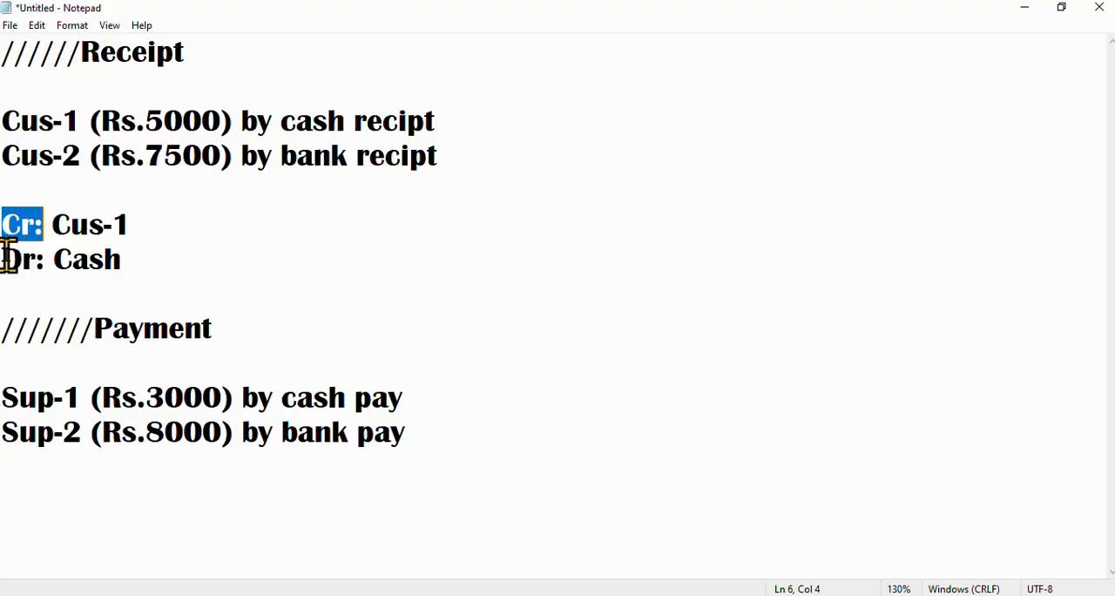
drag(5, 258, 173, 254)
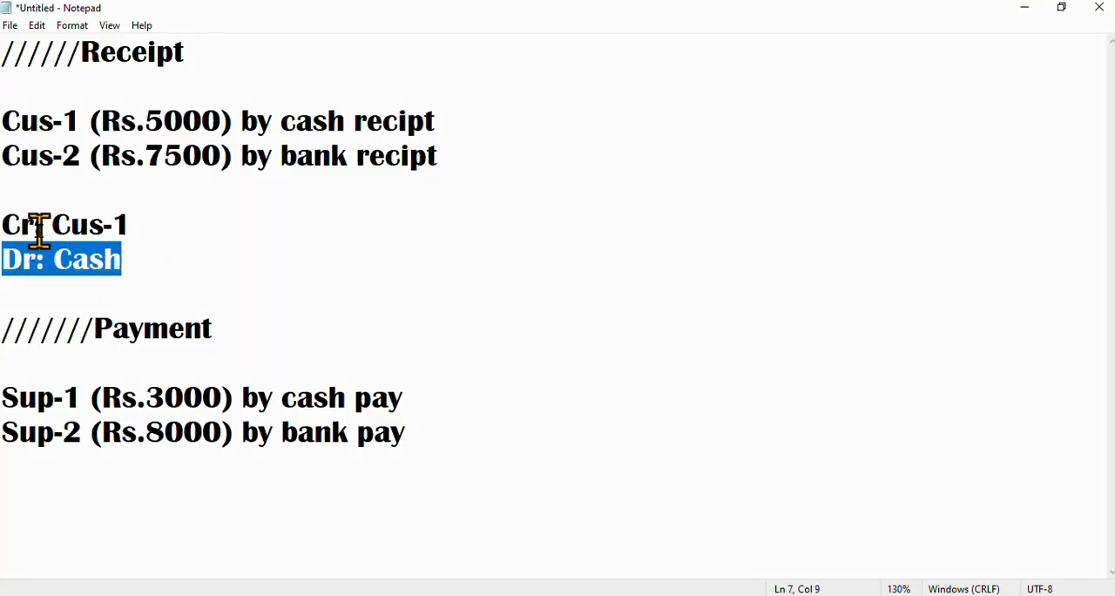
drag(39, 225, 149, 224)
click(8, 259)
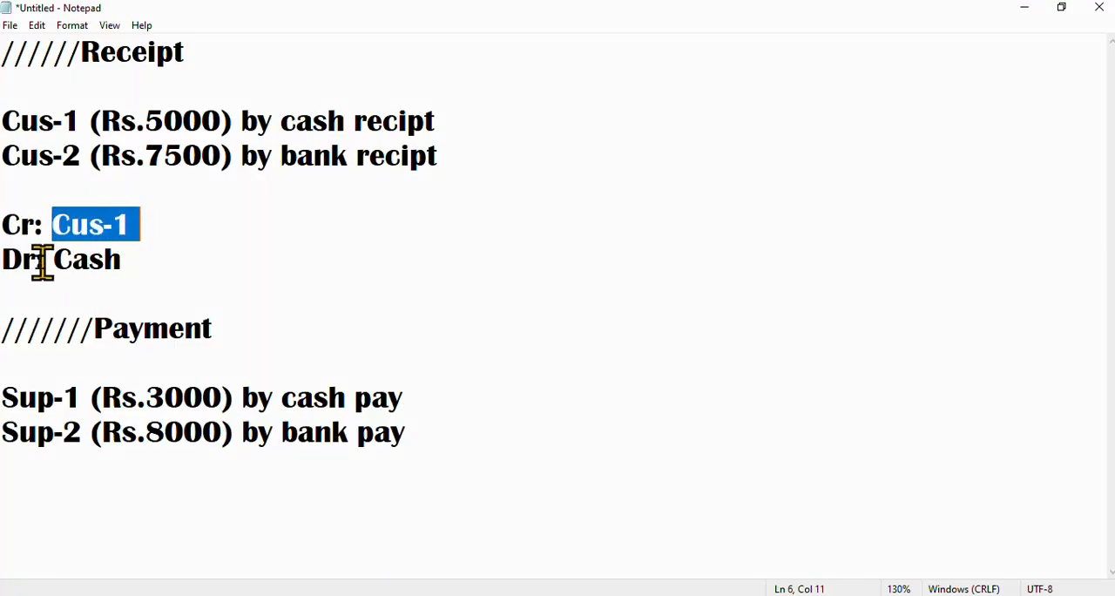
drag(72, 259, 254, 252)
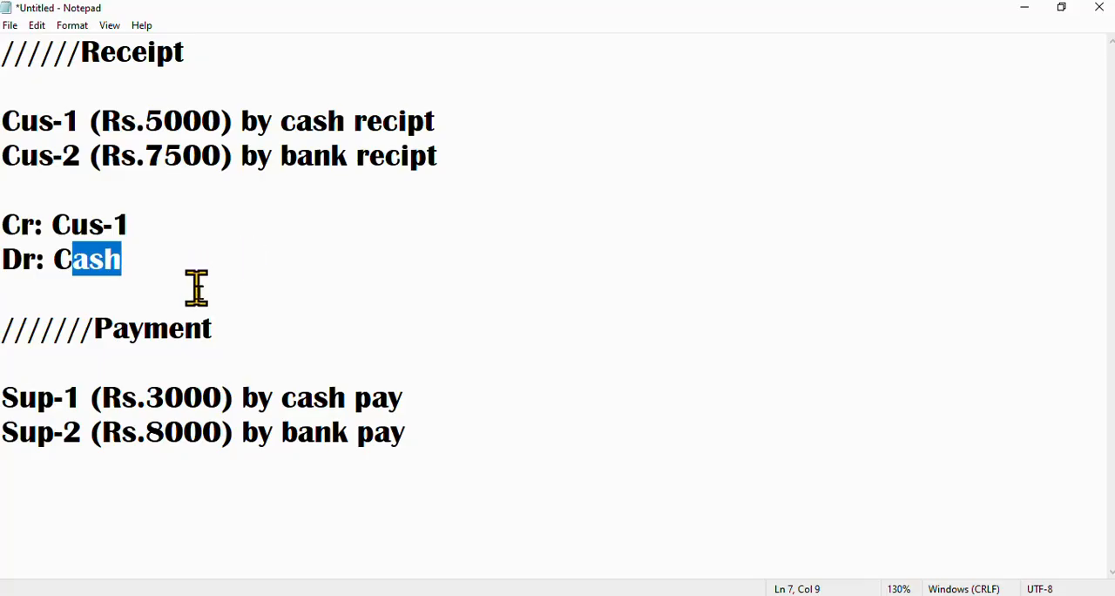
drag(186, 48, 5, 51)
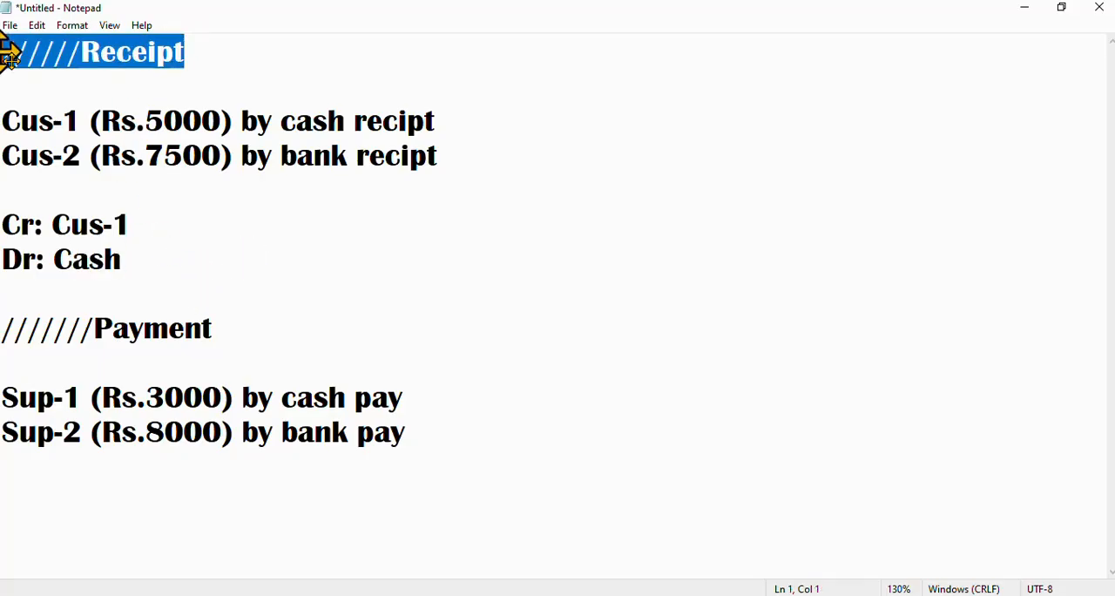
Review the Payment notes for the Sup-1 cash payment and the Sup-2 bank payment
drag(215, 323, 4, 323)
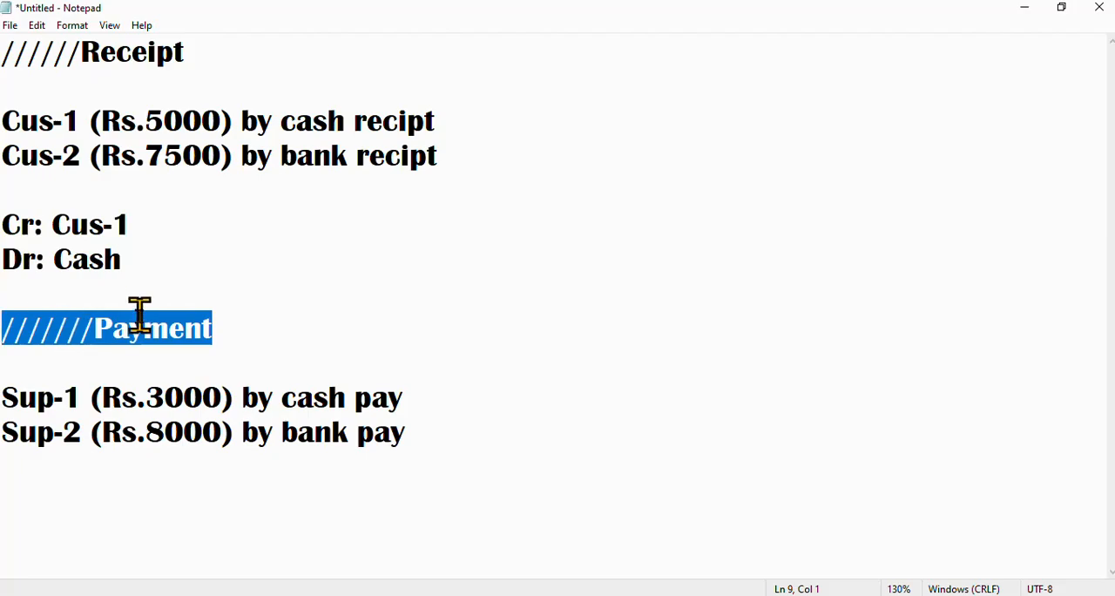
click(237, 331)
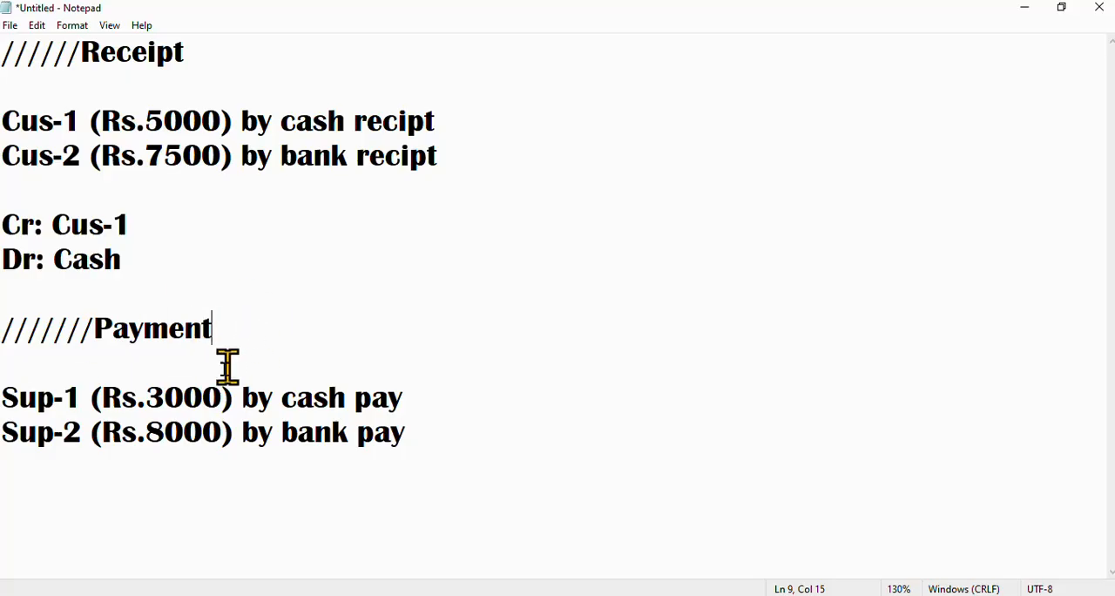
drag(8, 399, 405, 396)
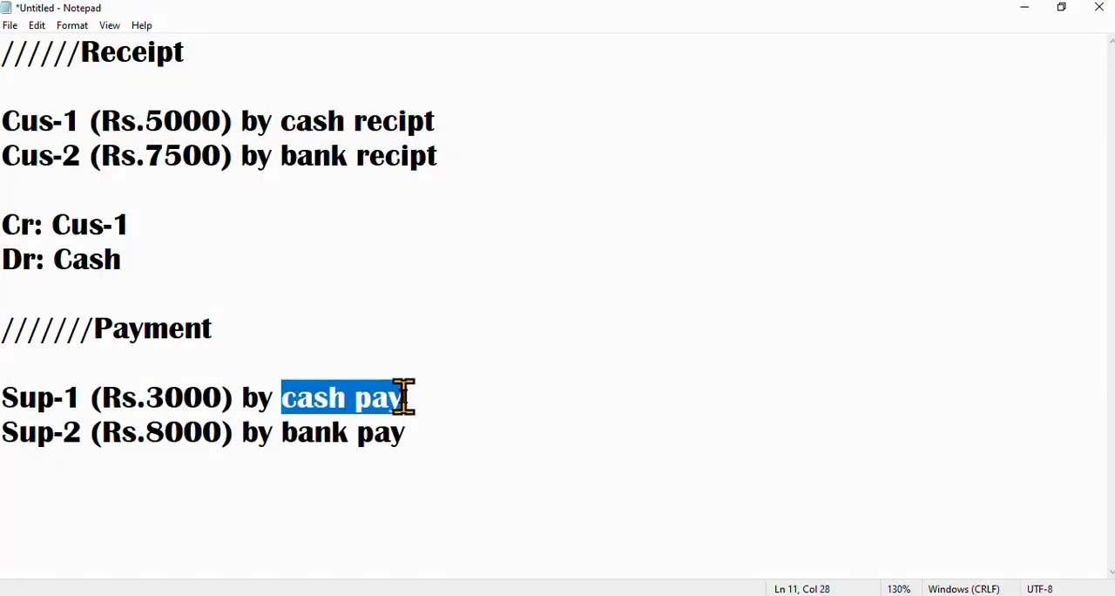
click(7, 427)
drag(7, 427, 366, 428)
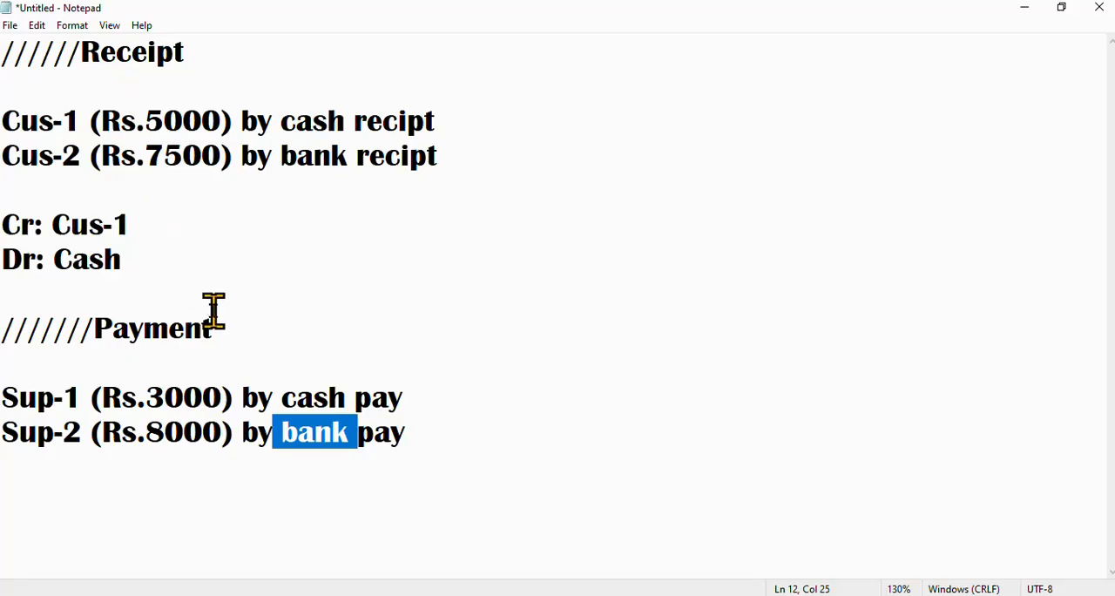
Add the lines "bank 3 lakh" and "cash 2 lakh" below the payment notes, separated by a blank line
click(413, 434)
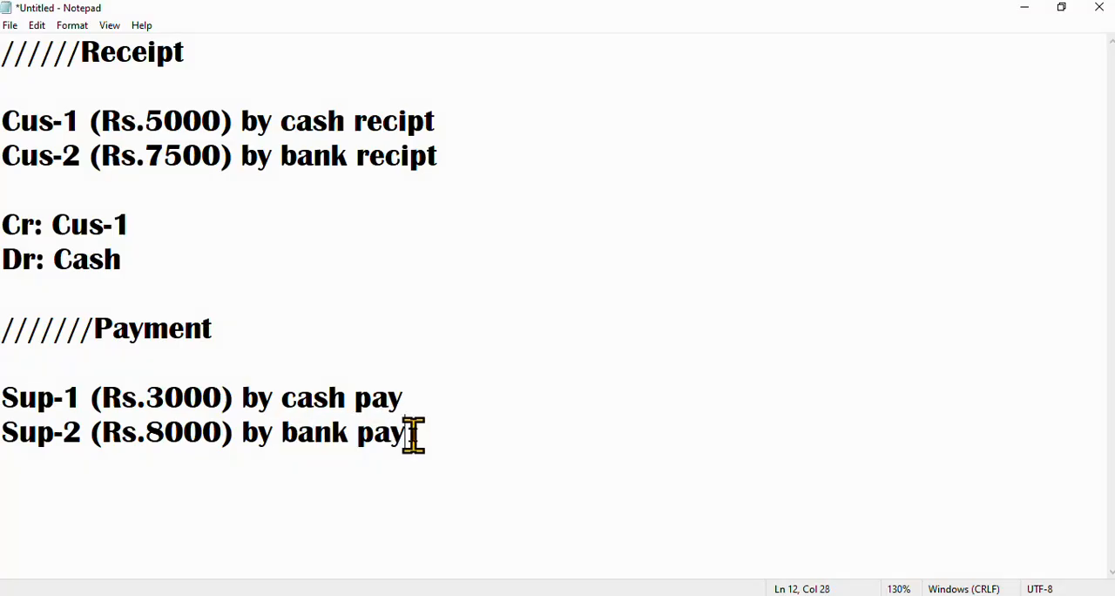
key(Return)
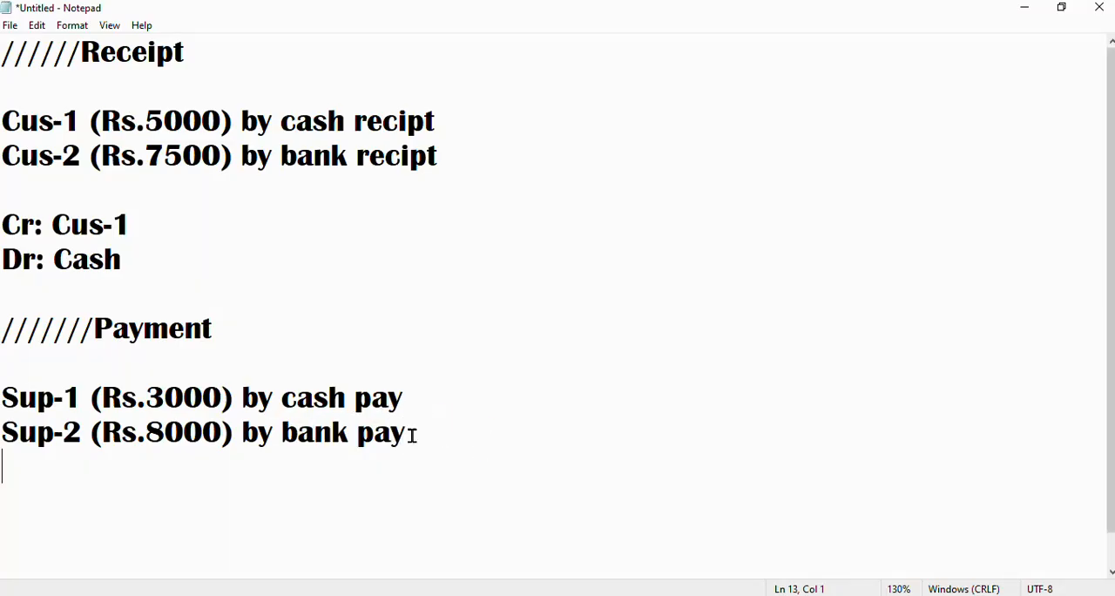
text(bank 3)
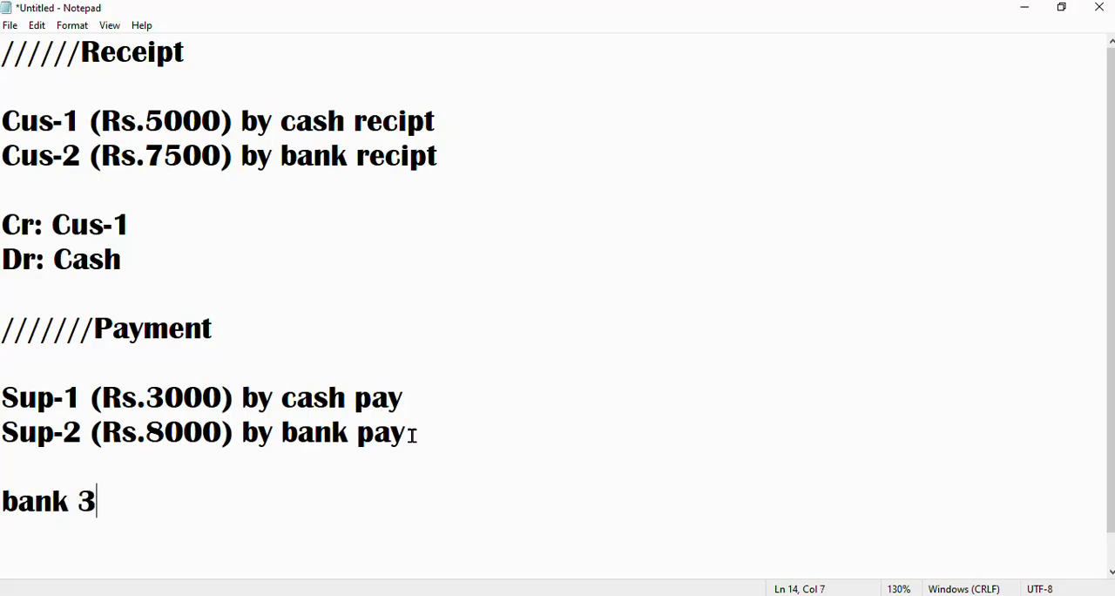
text( lak)
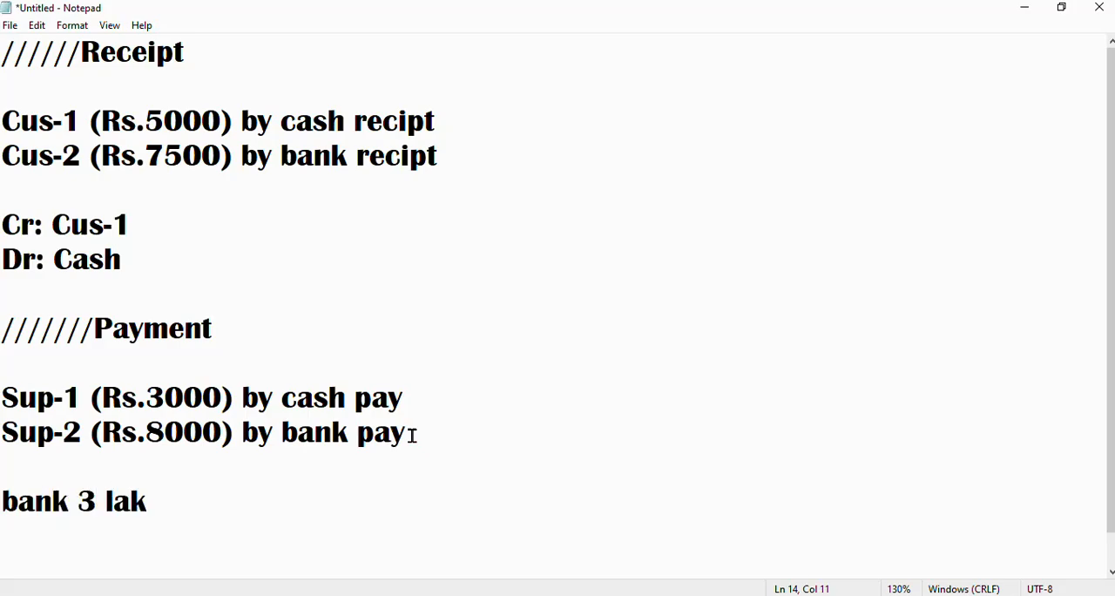
text(h)
key(Return)
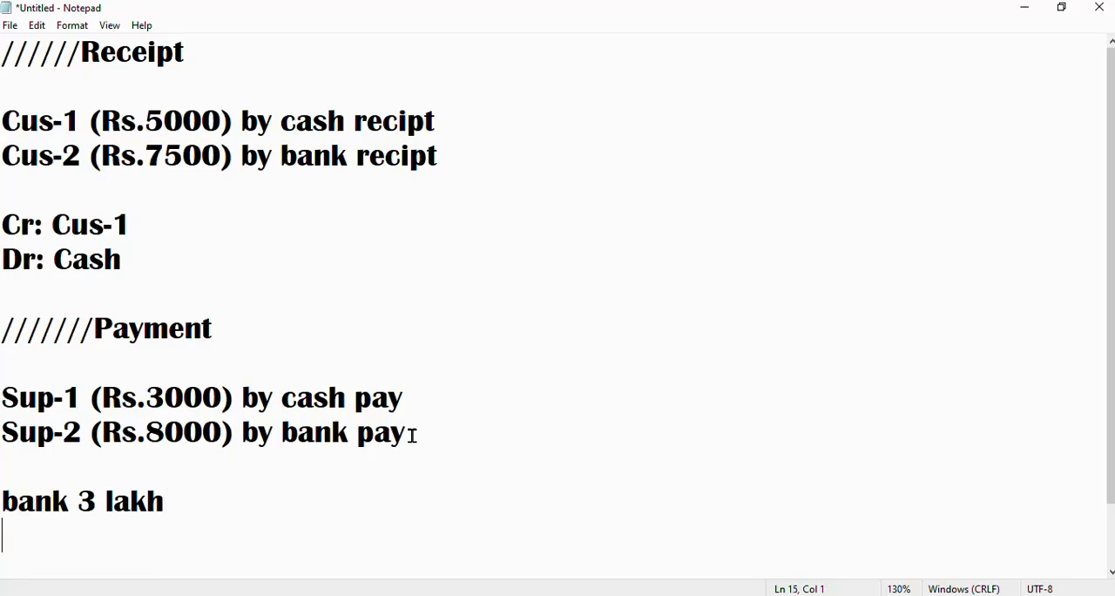
text(cash )
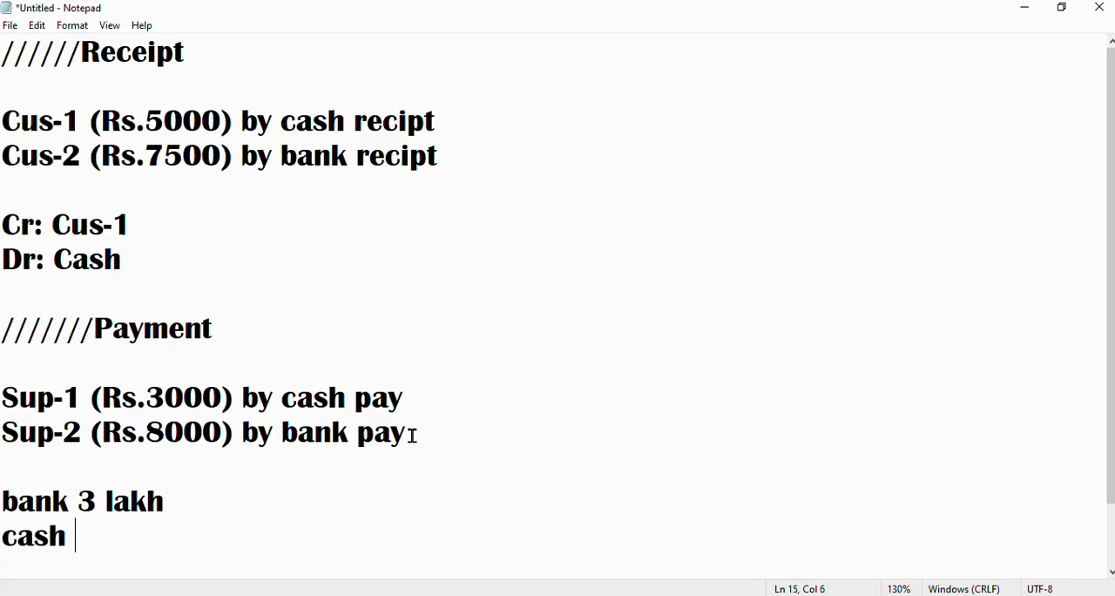
text(2 la)
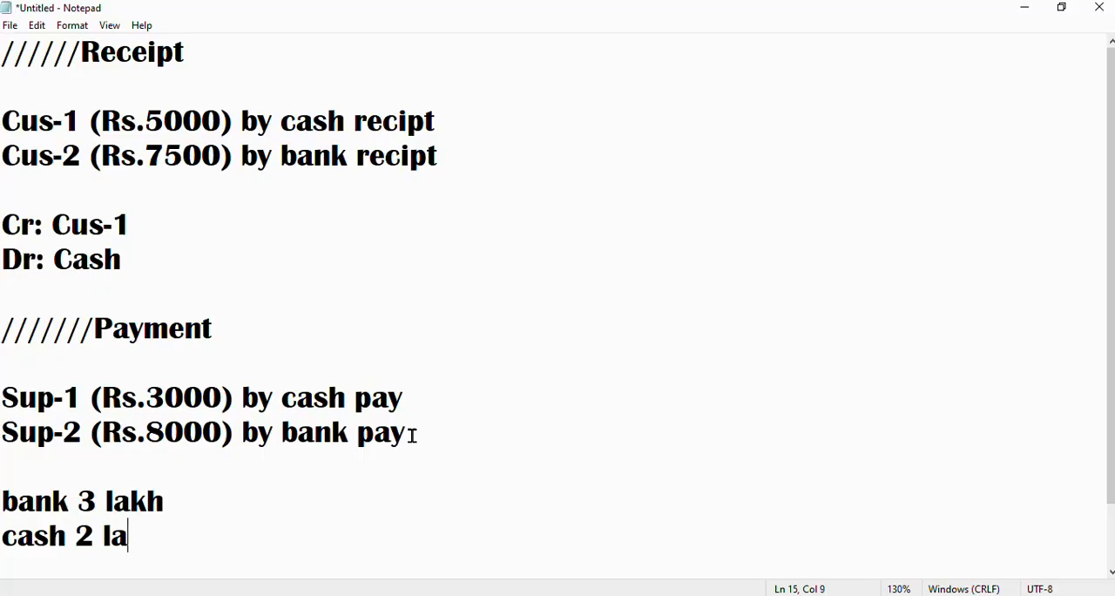
text(kh)
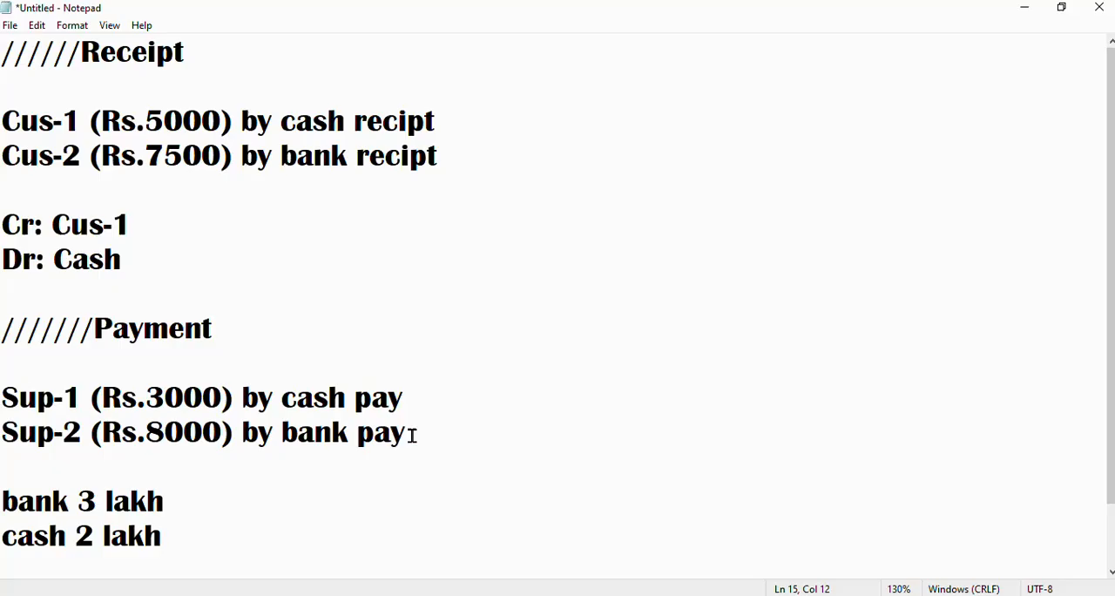
Switch to TallyPrime and change the voucher being created from Receipt to Payment
key(alt+Tab)
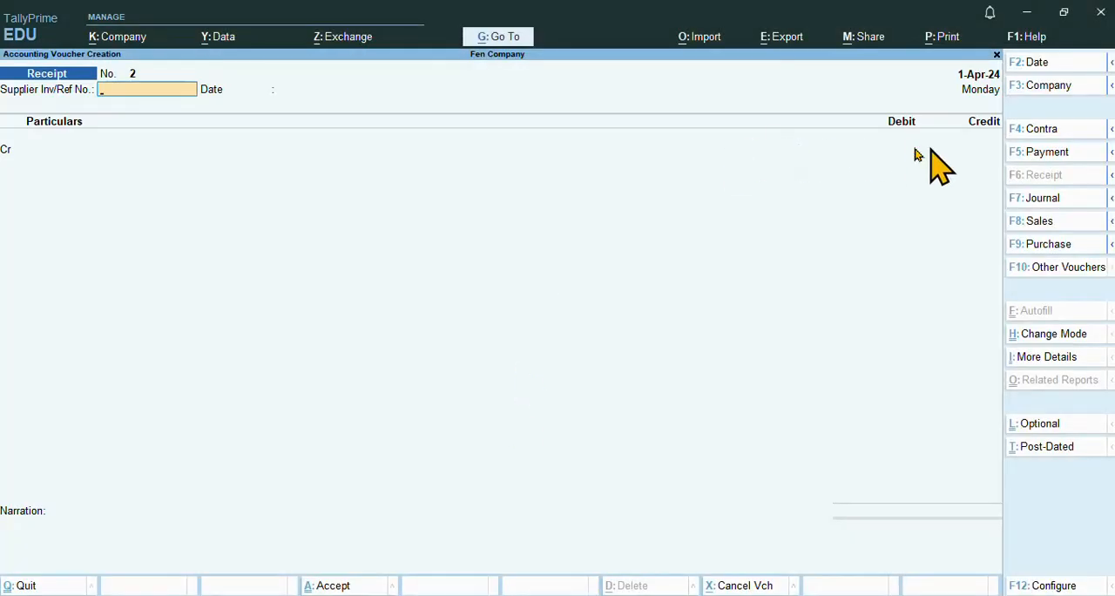
key(alt+Tab)
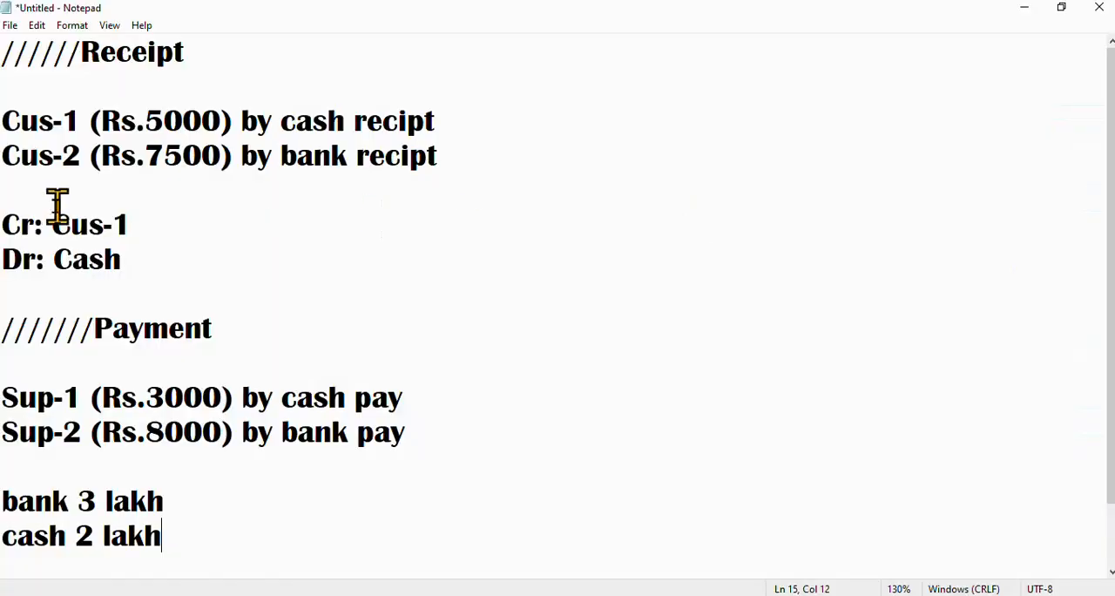
drag(85, 52, 218, 57)
key(alt+Tab)
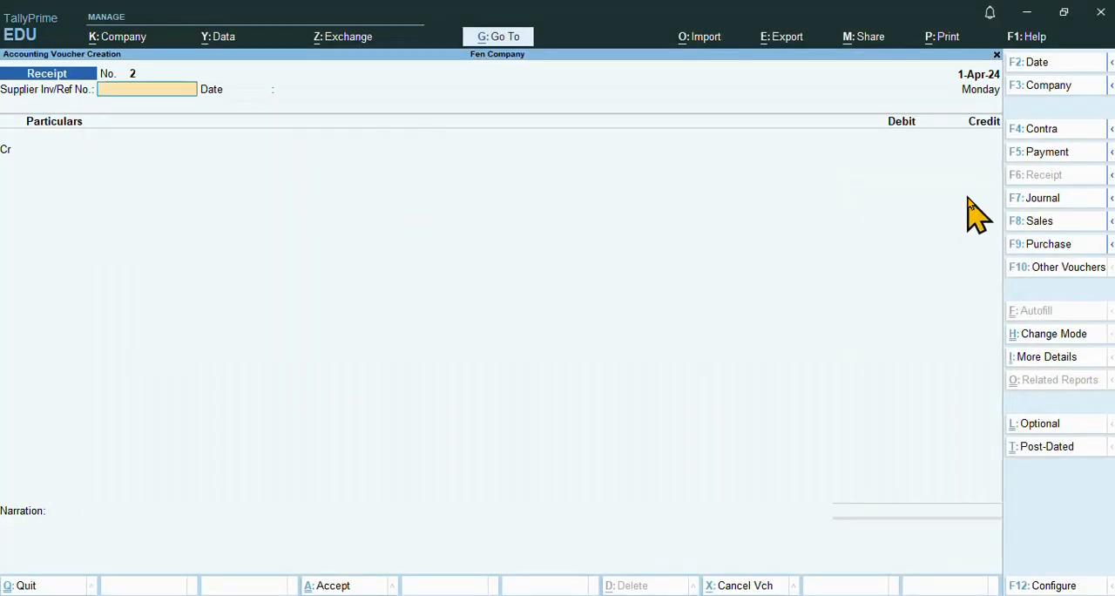
click(1041, 153)
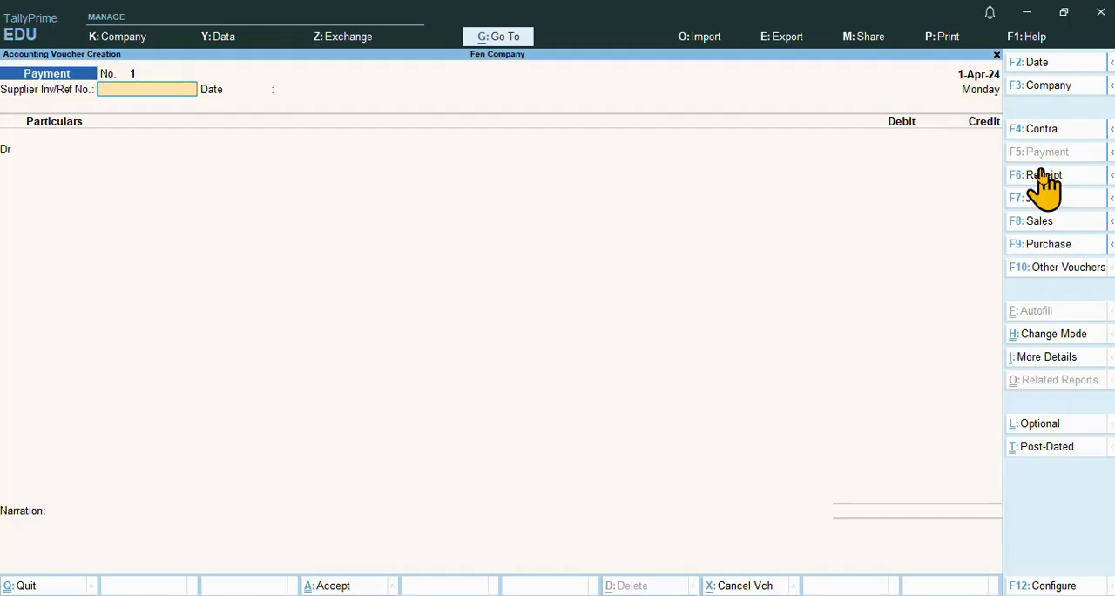
Check the Sup-1 amount in Notepad, and in TallyPrime give the Payment voucher Supplier Inv/Ref No. 1 dated 1-Apr-24
key(alt+Tab)
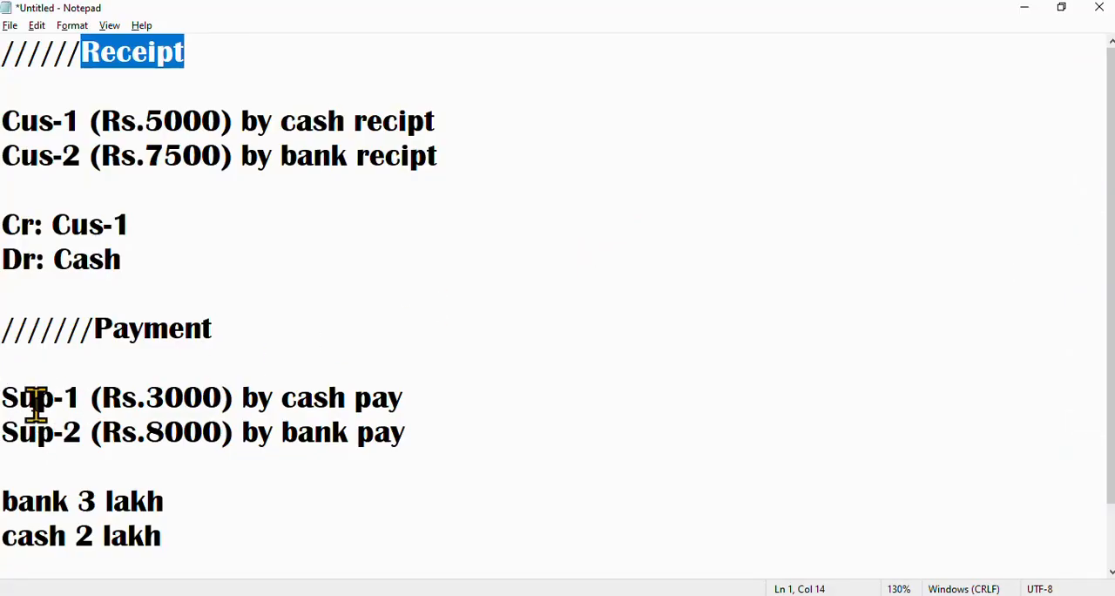
click(162, 392)
drag(162, 392, 239, 385)
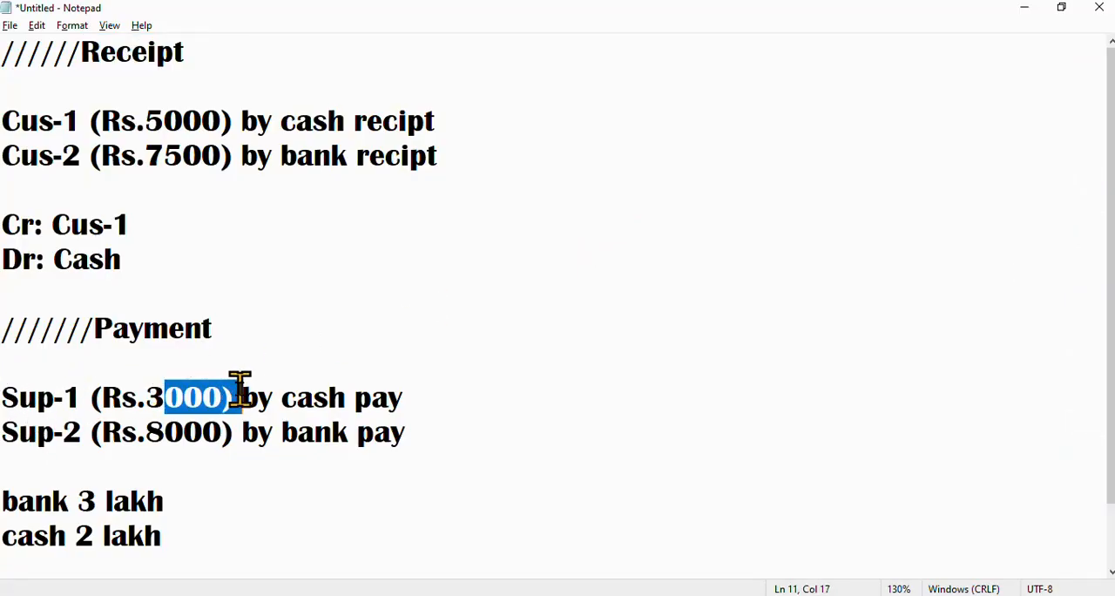
key(alt+Tab)
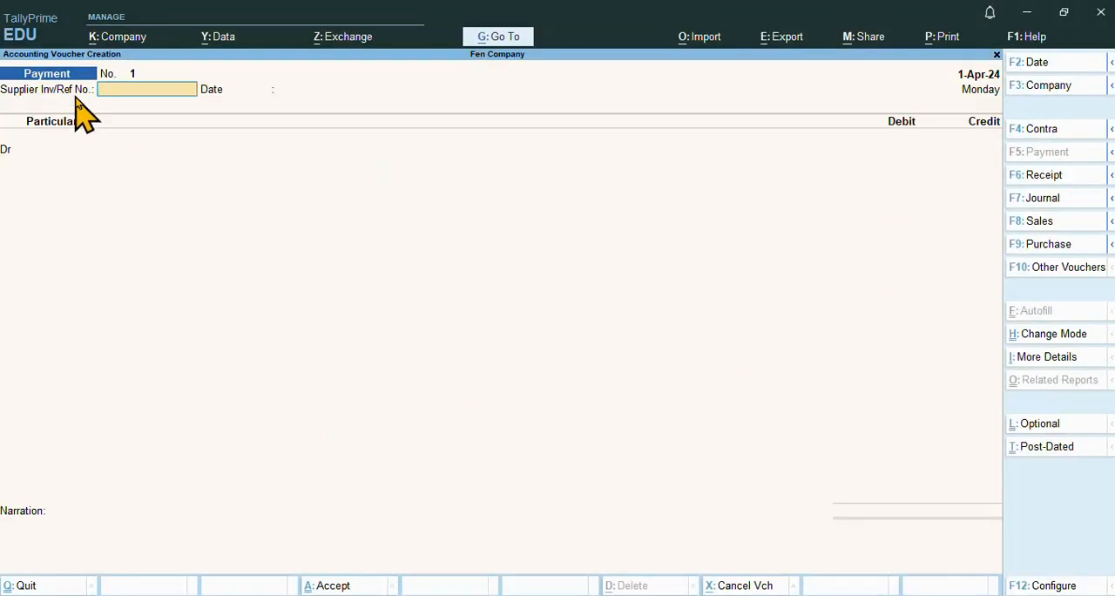
text(1_)
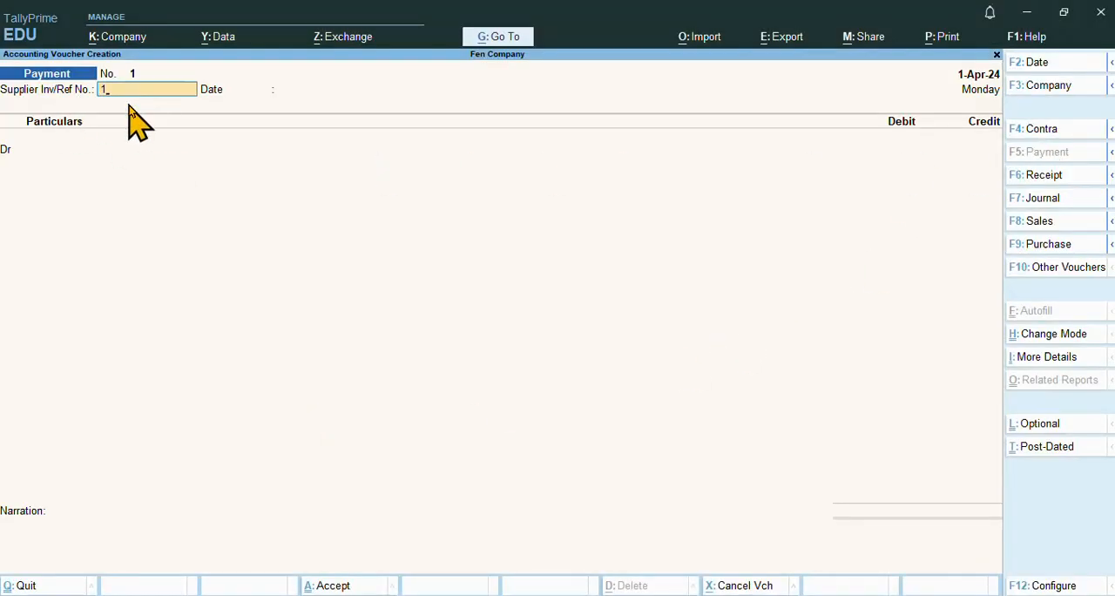
key(Return)
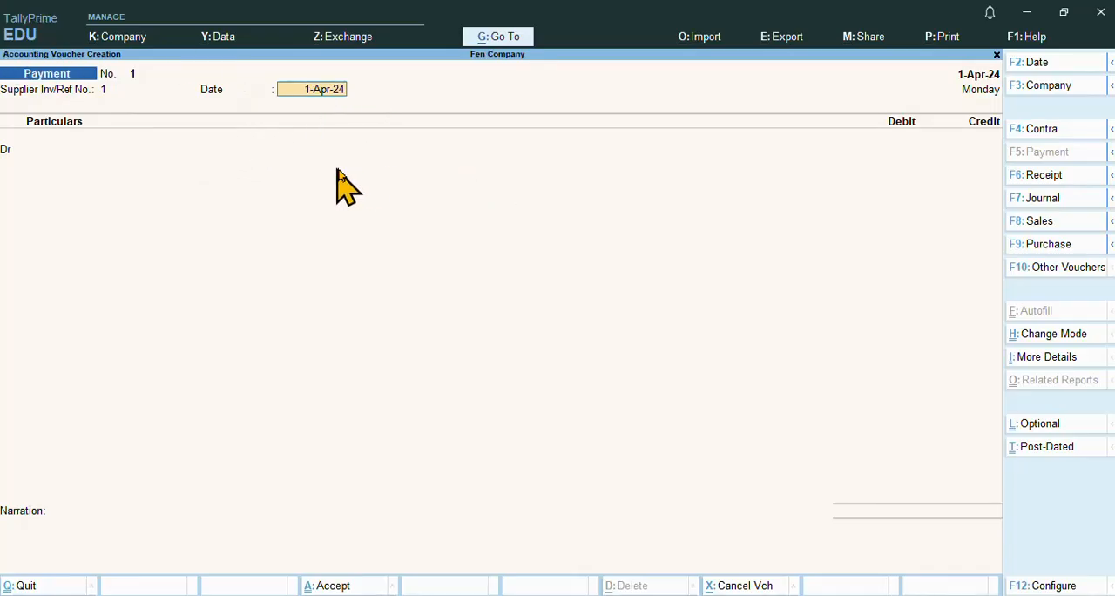
key(Return)
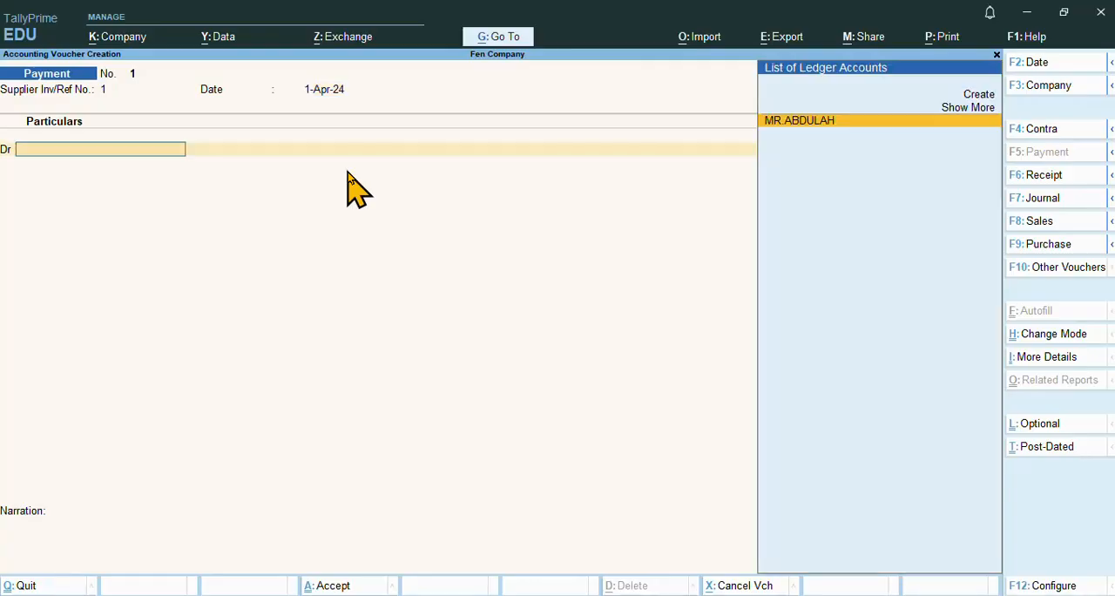
Compare the Cr and Dr lines of the receipt notes in Notepad with the first Dr entry of the TallyPrime Payment voucher
key(alt+Tab)
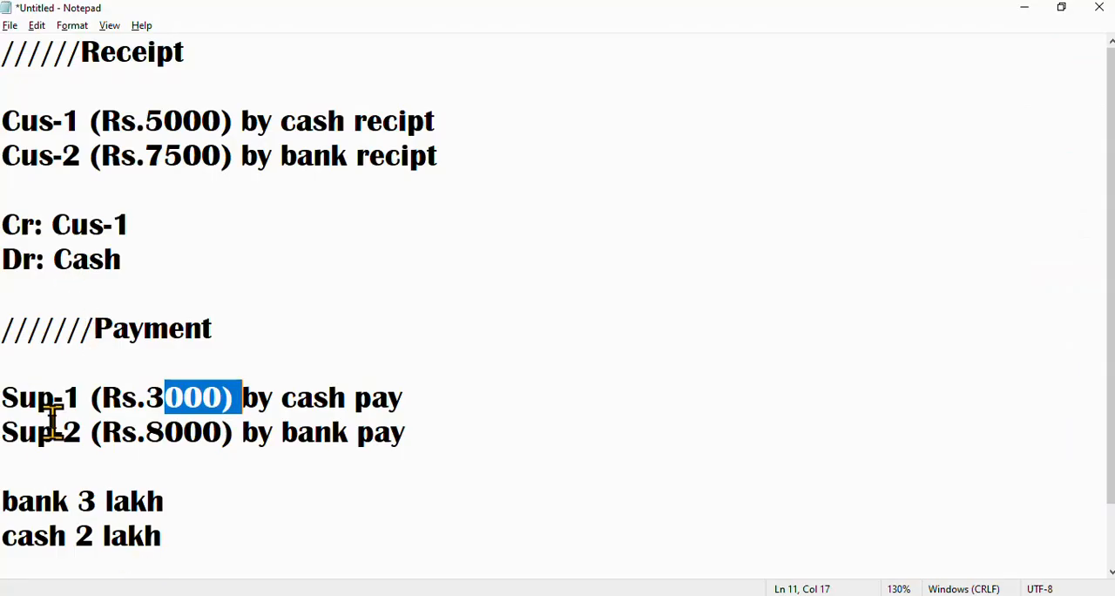
key(alt+Tab)
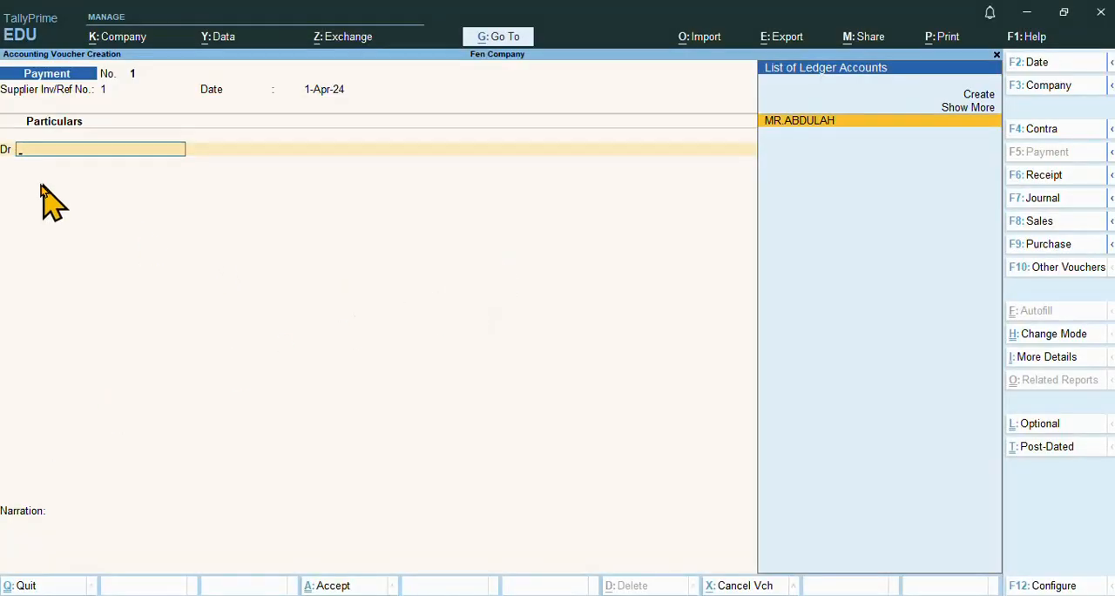
key(alt+Tab)
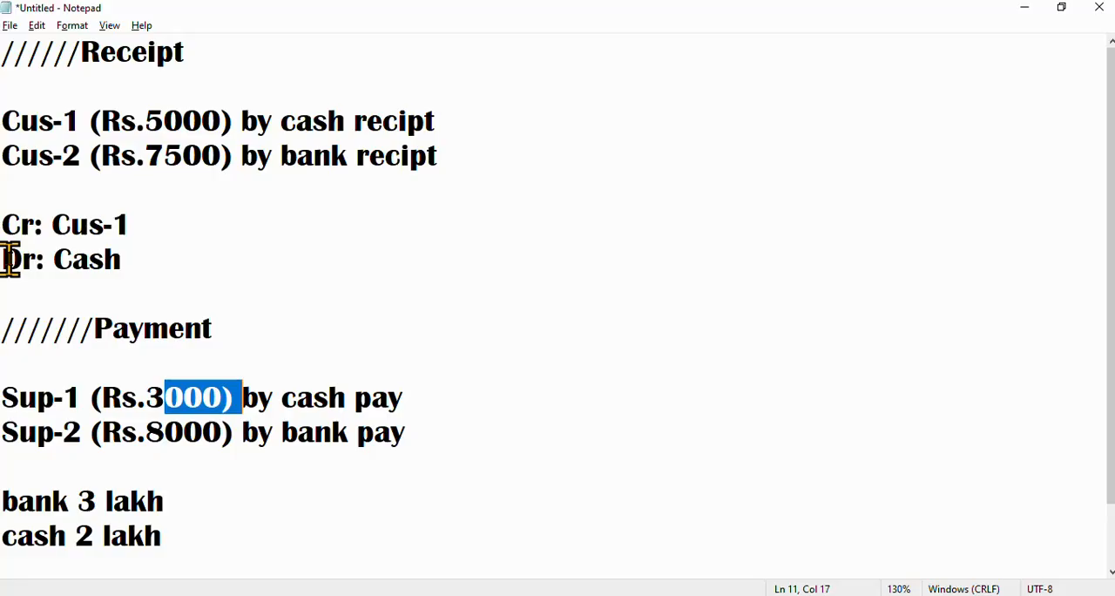
drag(10, 224, 46, 224)
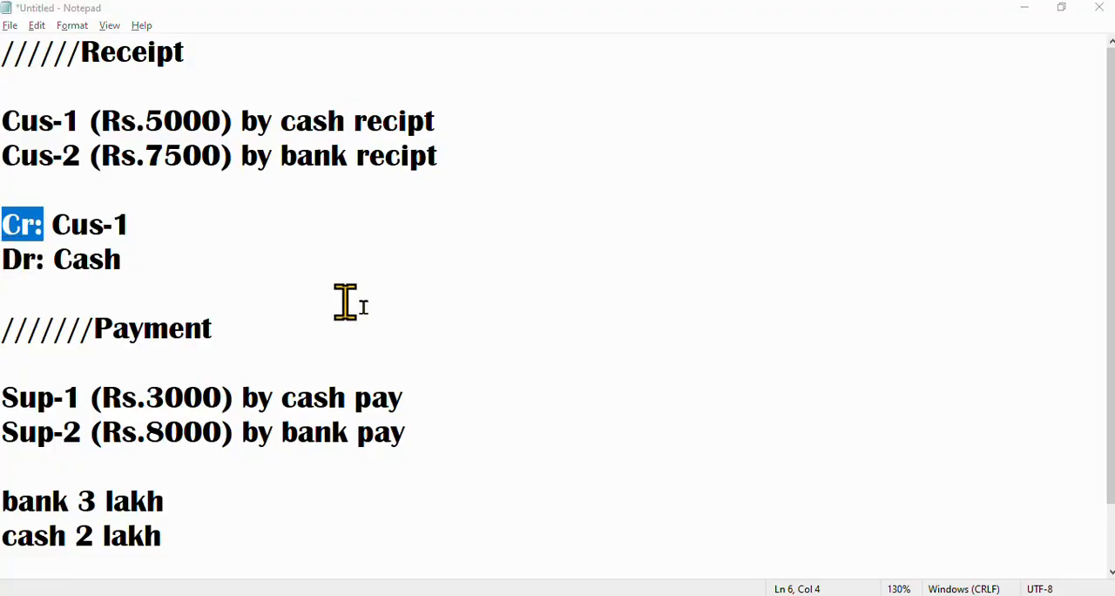
key(alt+Tab)
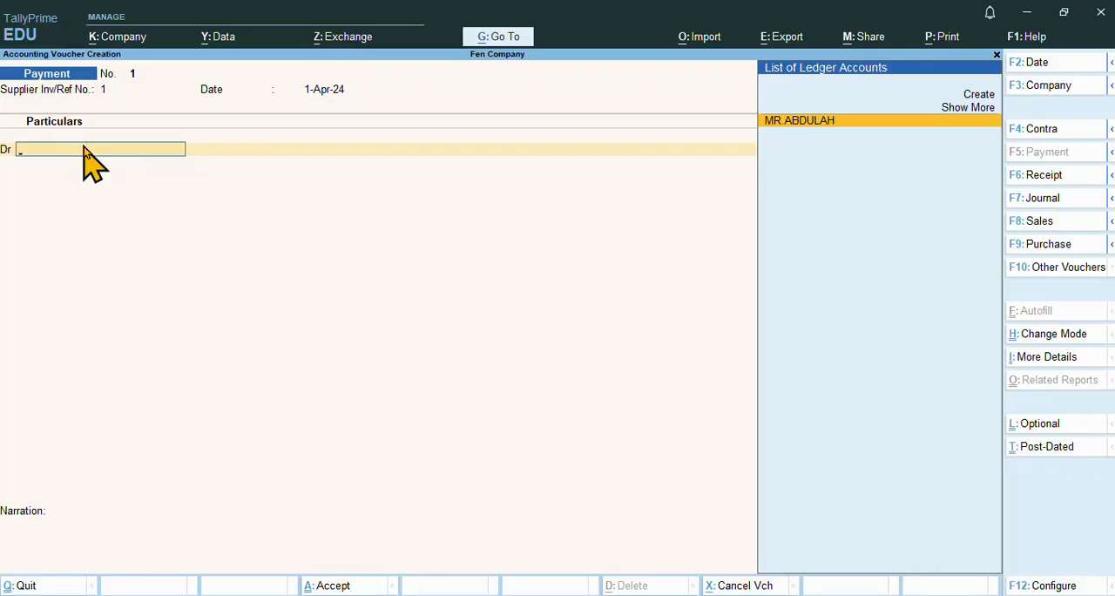
key(alt+Tab)
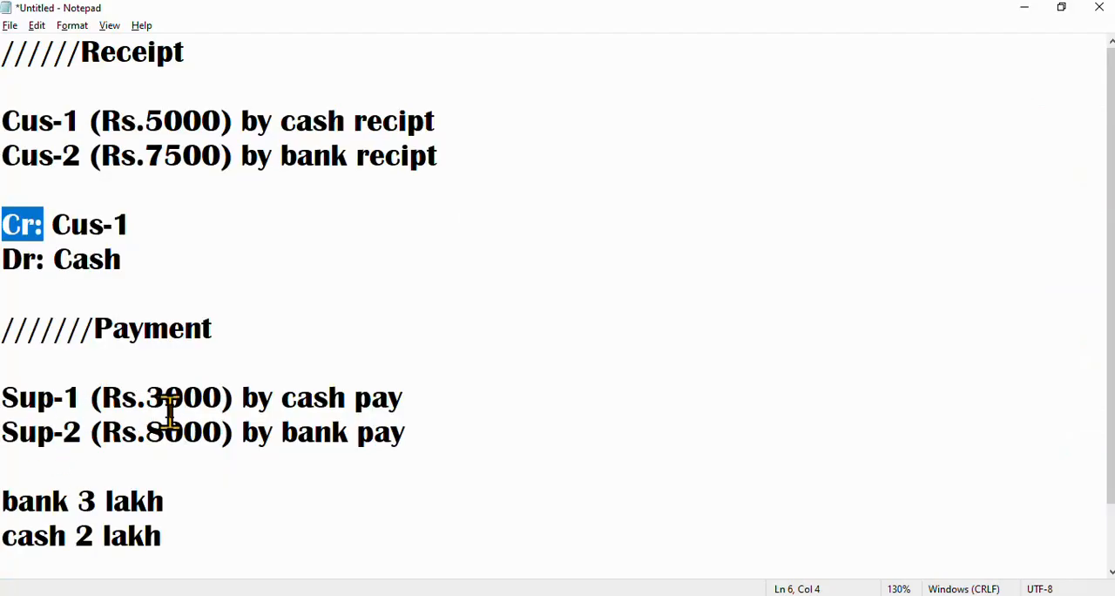
From the Payment voucher in TallyPrime, create a supplier ledger named Sup-1 under the Sundry Creditors group
key(alt+Tab)
key(alt)
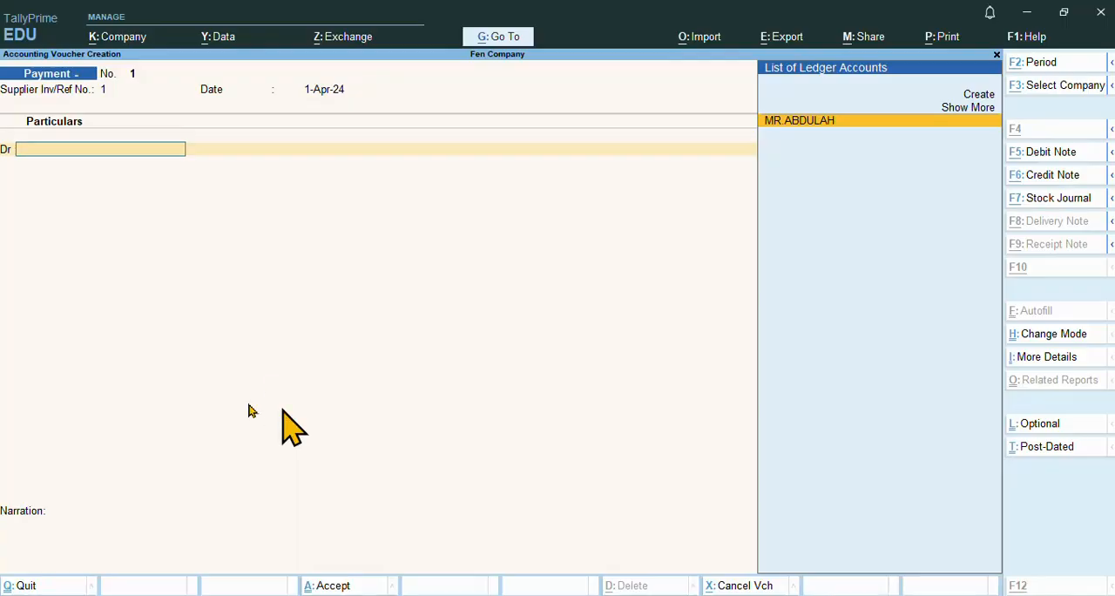
key(alt+c)
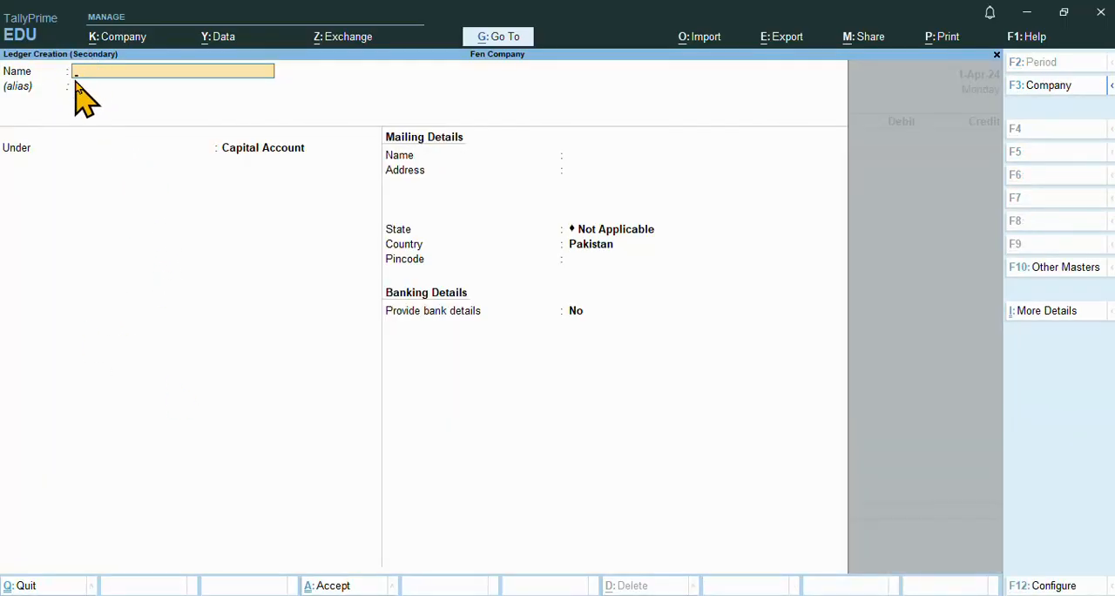
key(alt+Tab)
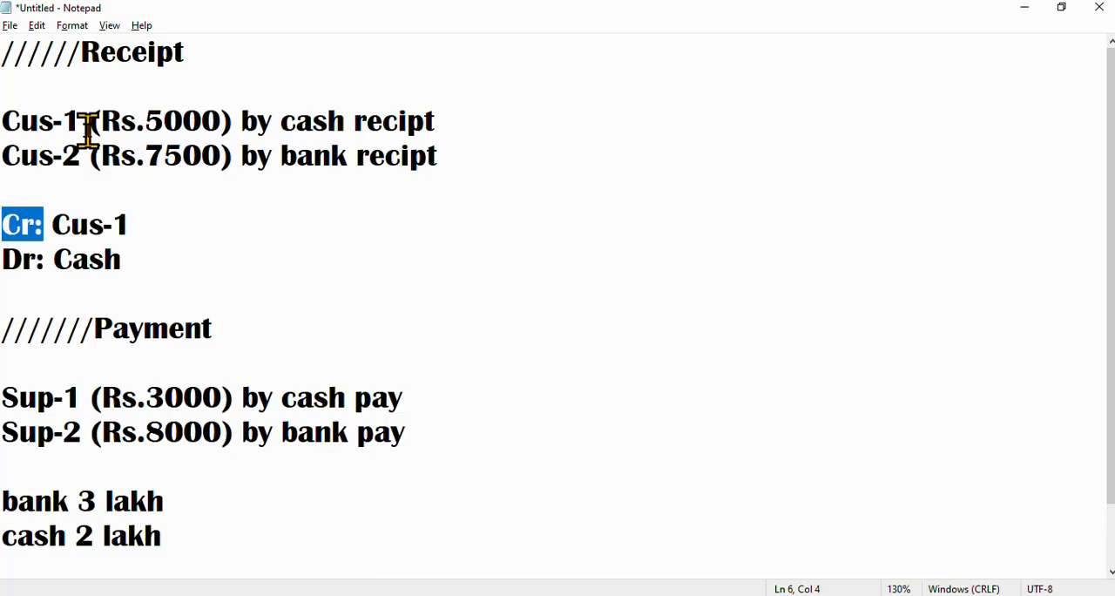
key(alt+Tab)
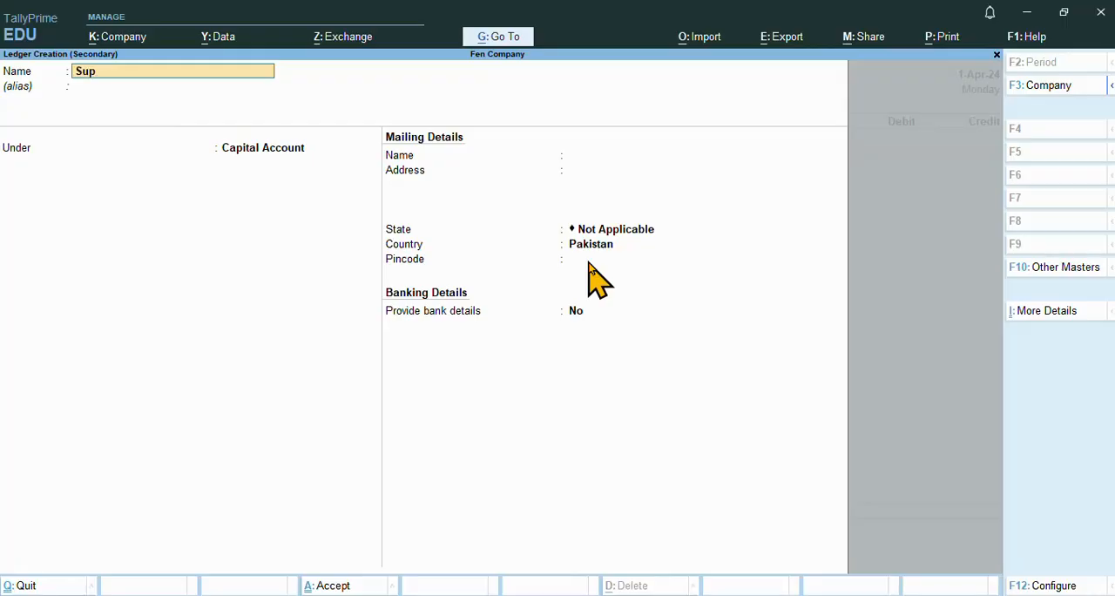
key(Return)
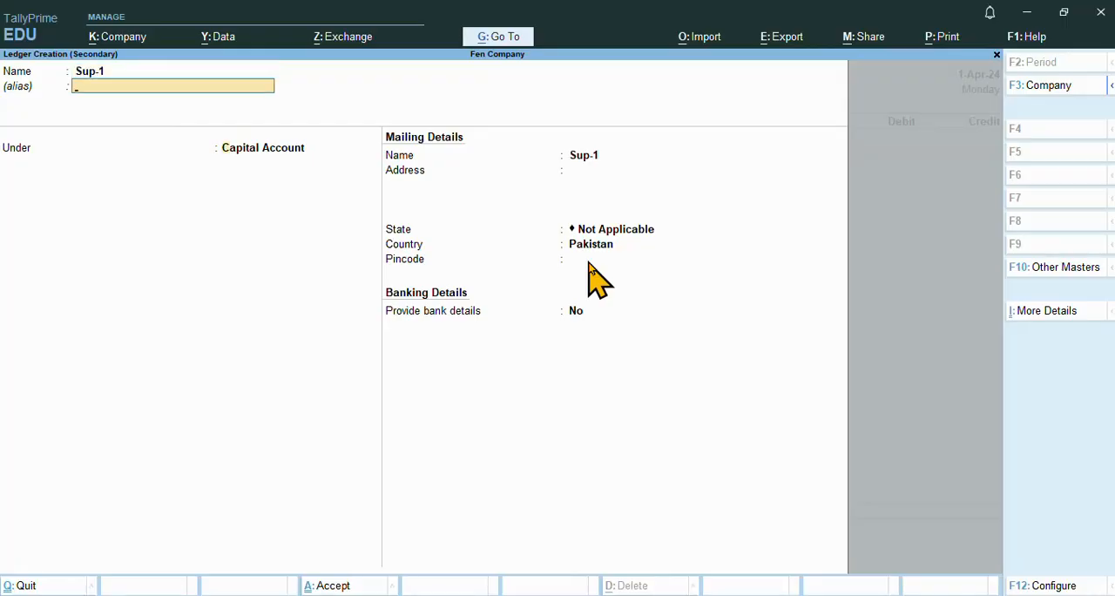
key(Return)
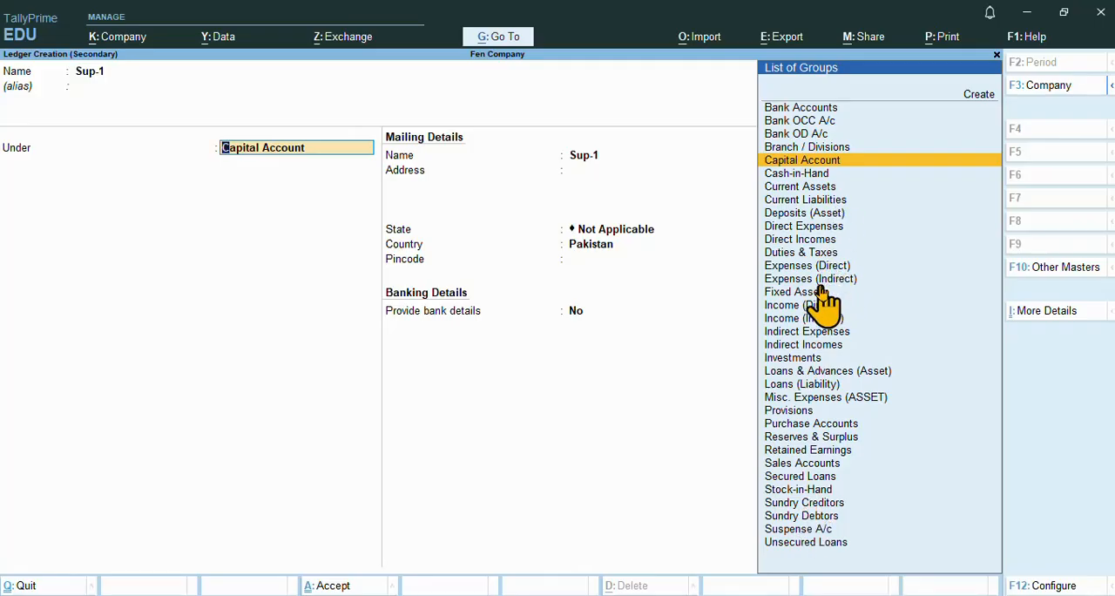
click(828, 506)
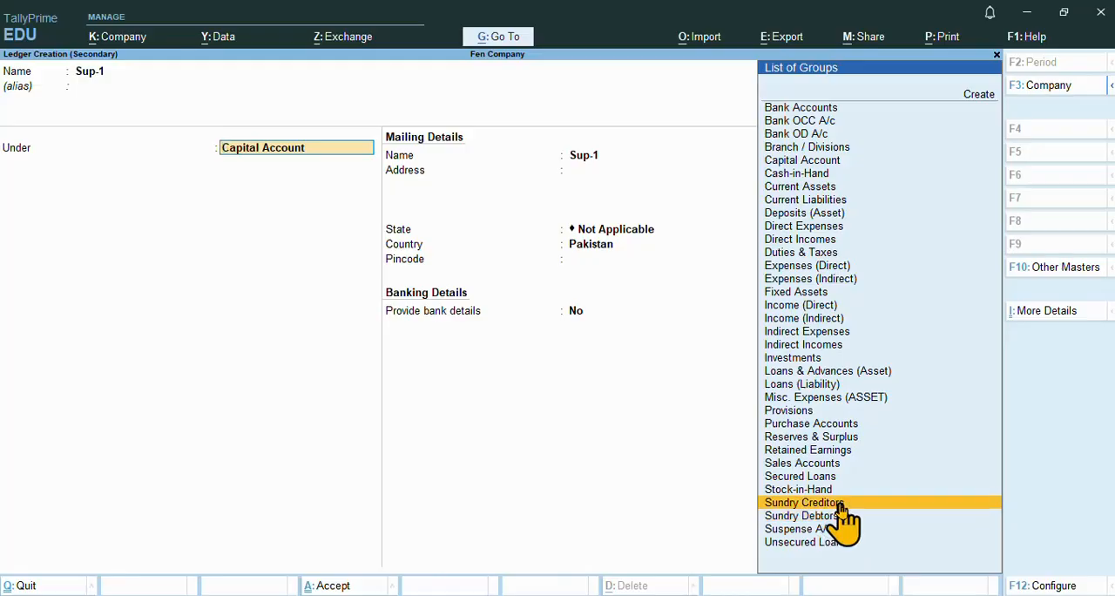
click(839, 506)
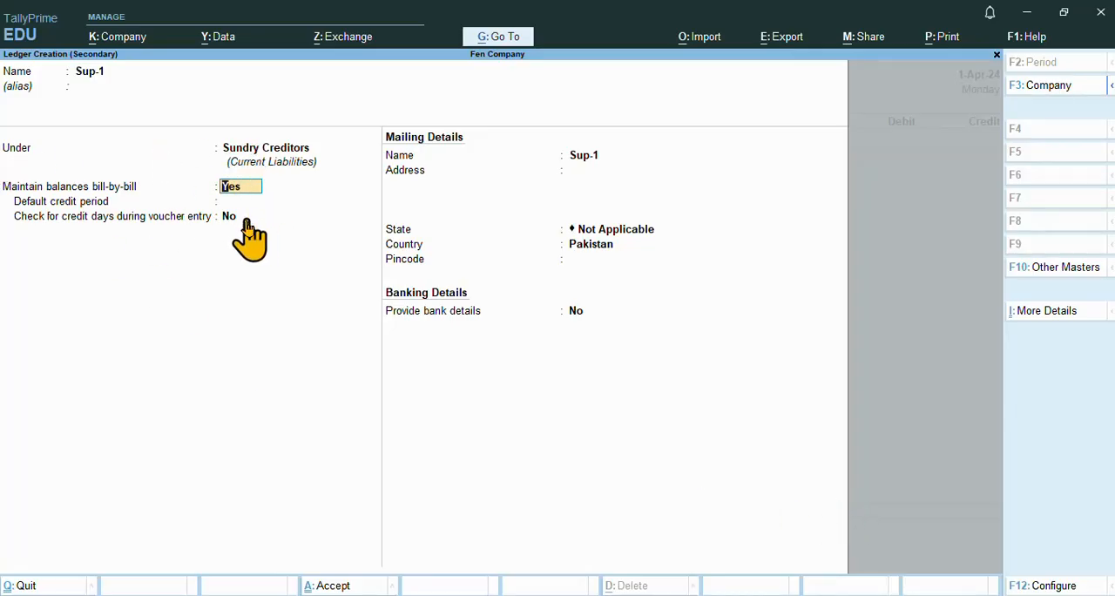
Complete the Sup-1 ledger with bill-by-bill balances, the supplier's mailing address and no bank details, and save it
key(Return)
key(Return)
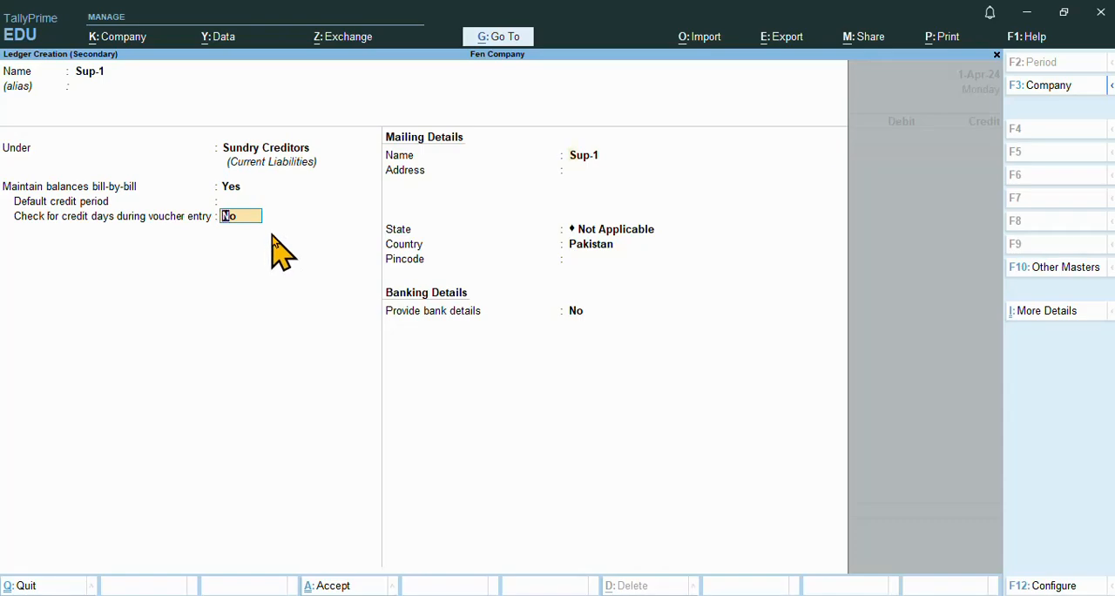
key(Return)
key(Return)
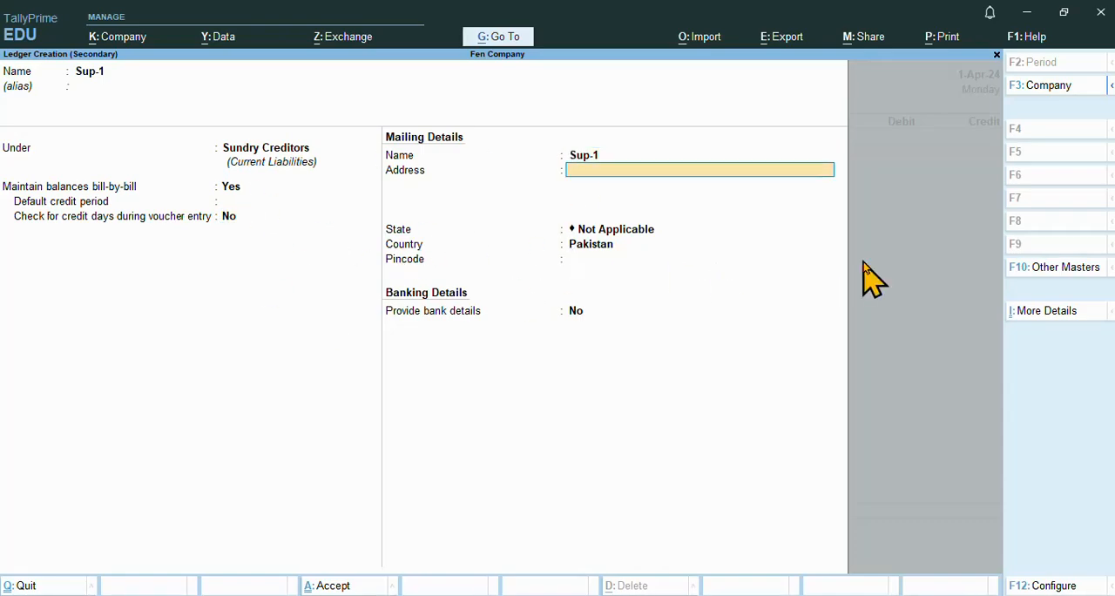
text(6th Road Rawp)
key(Return)
key(Return)
key(Return)
key(Return)
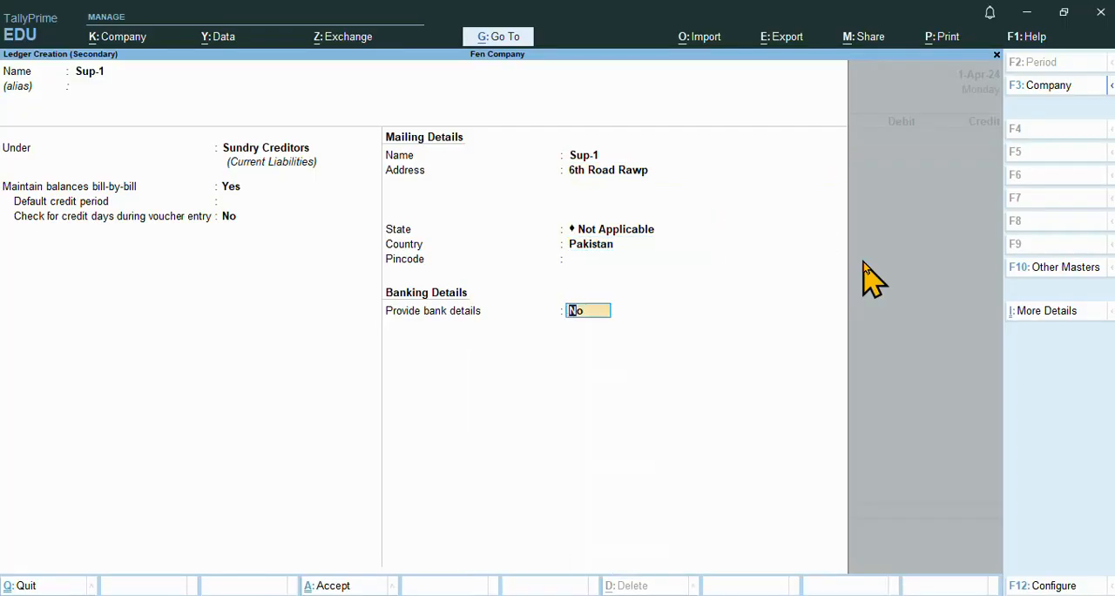
key(Return)
key(Return)
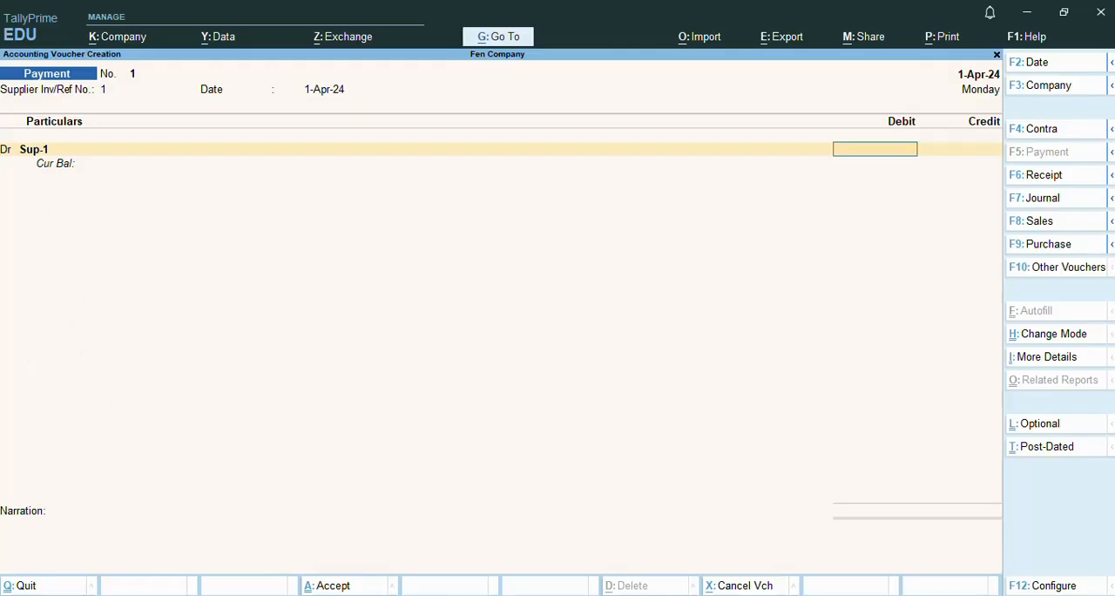
Check the Sup-1 amount in Notepad, and in TallyPrime debit Sup-1 with 3000 as an On Account reference
mouse_move(541, 595)
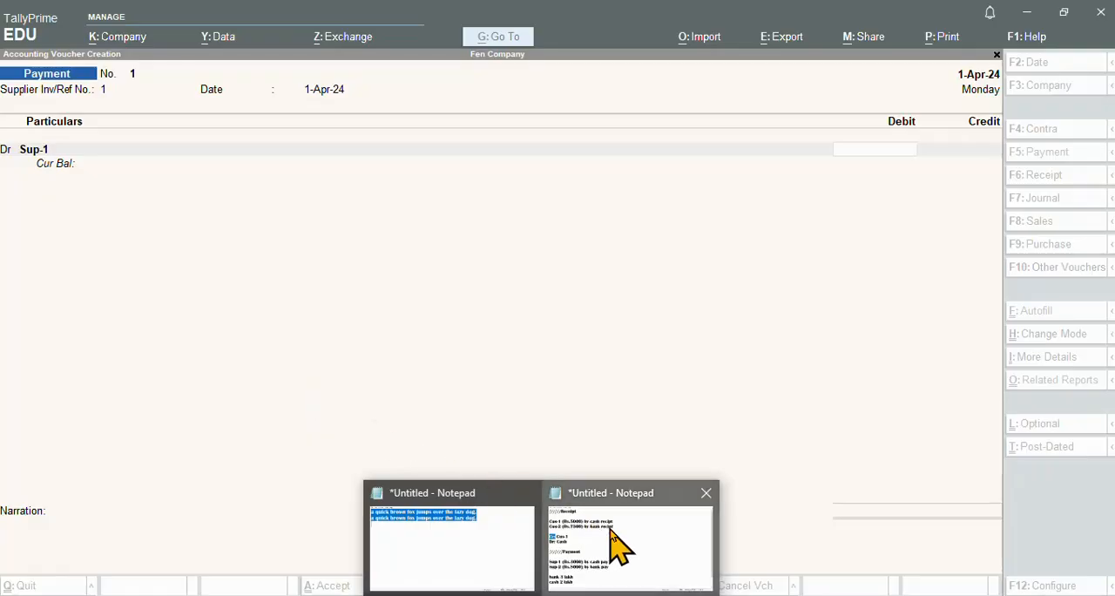
click(610, 533)
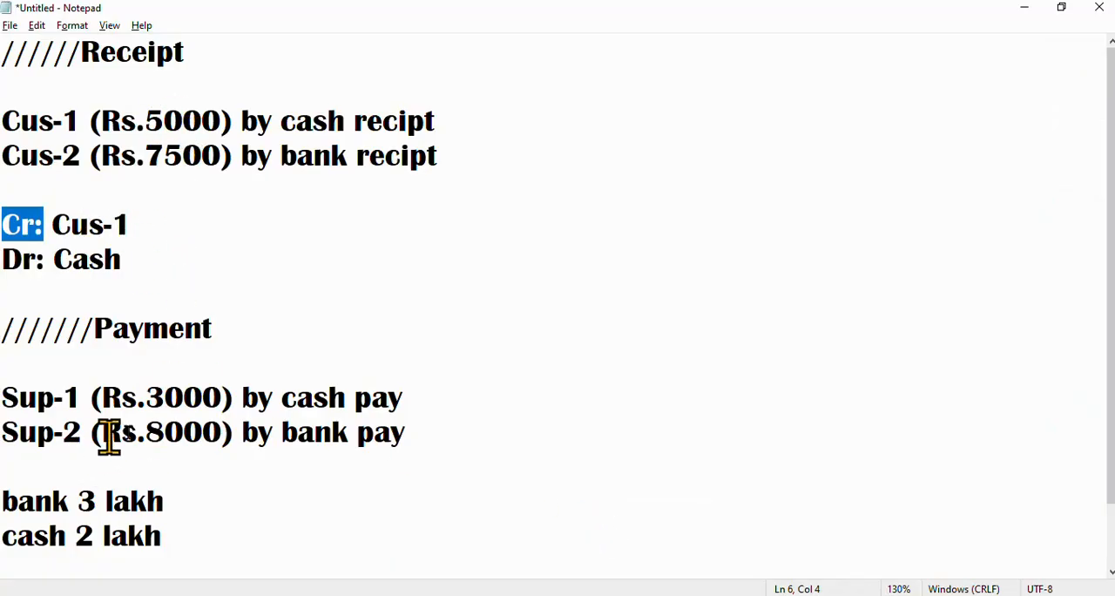
key(alt+Tab)
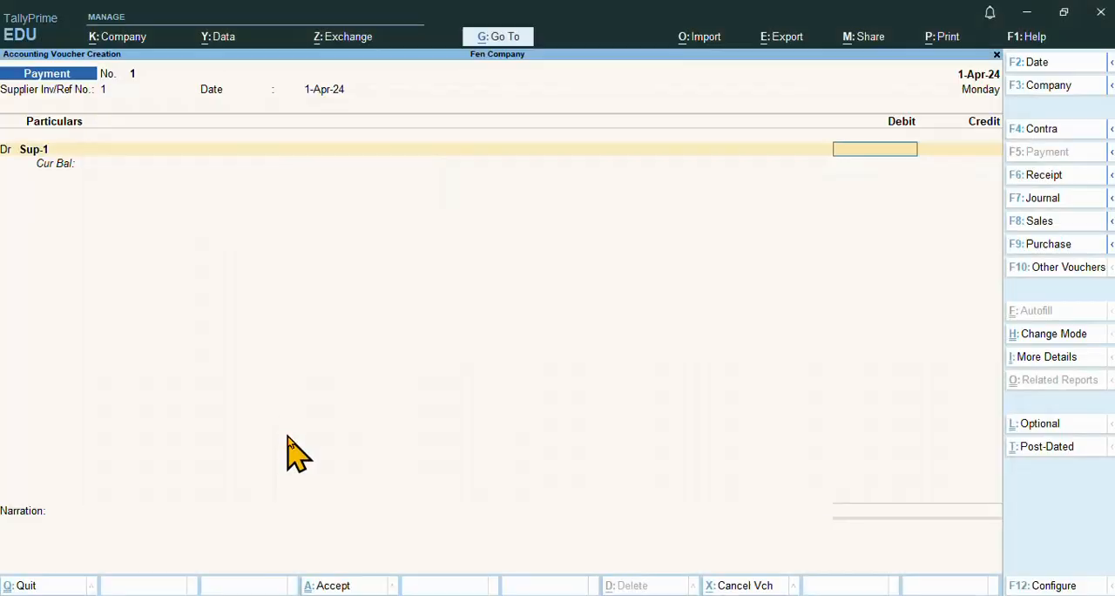
text(3000)
key(Return)
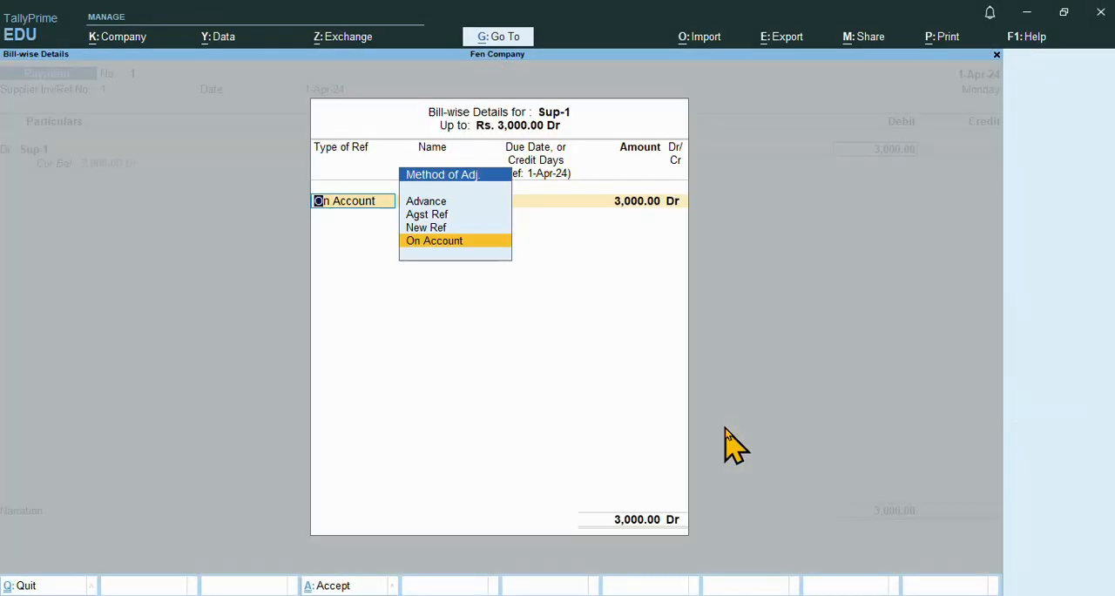
key(Return)
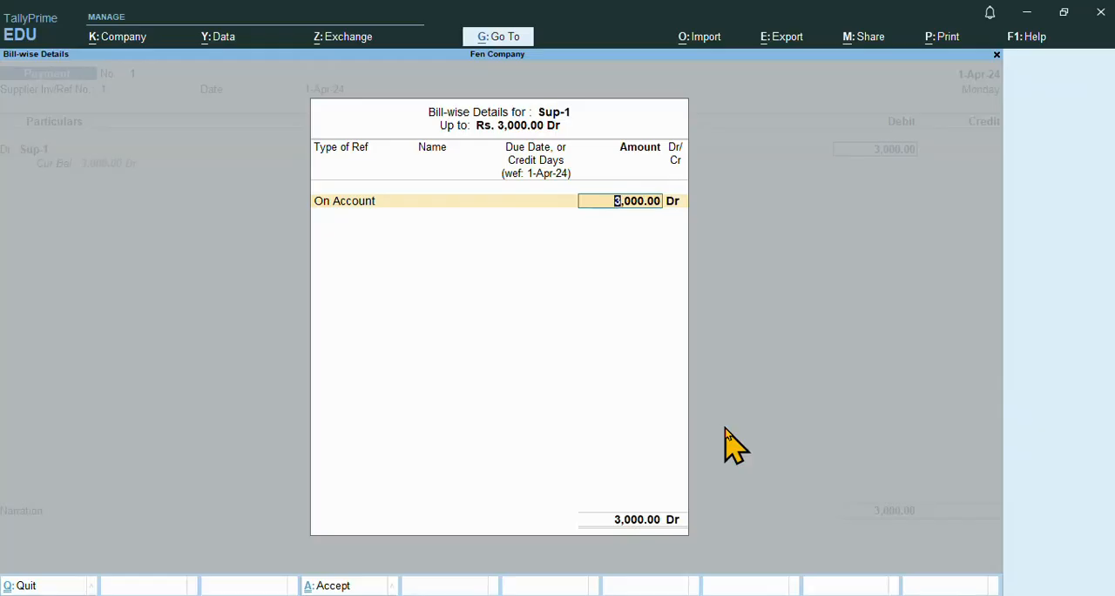
key(Return)
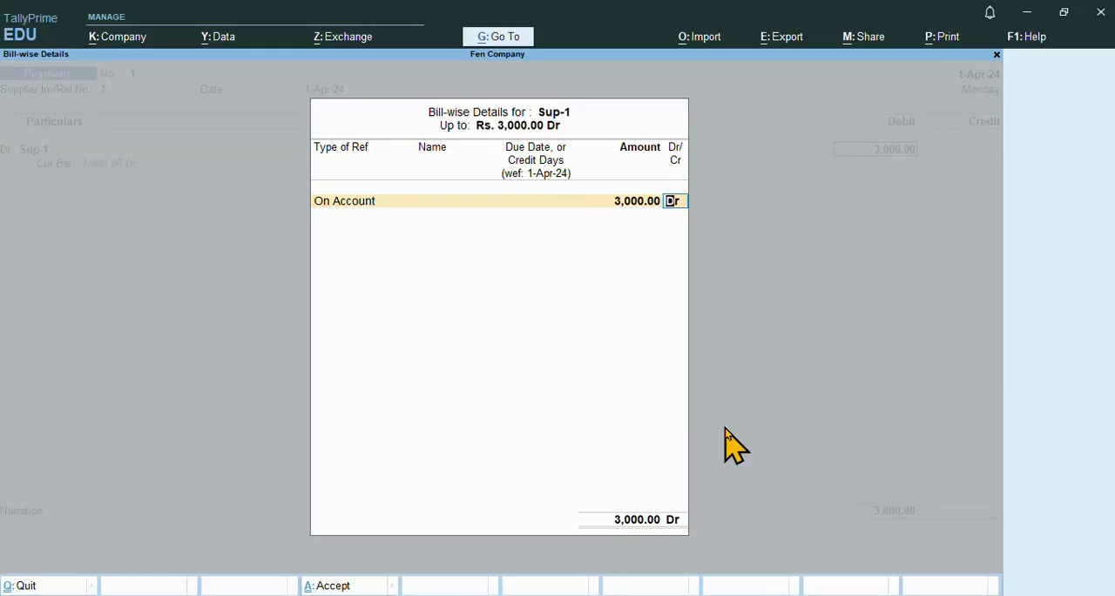
key(Return)
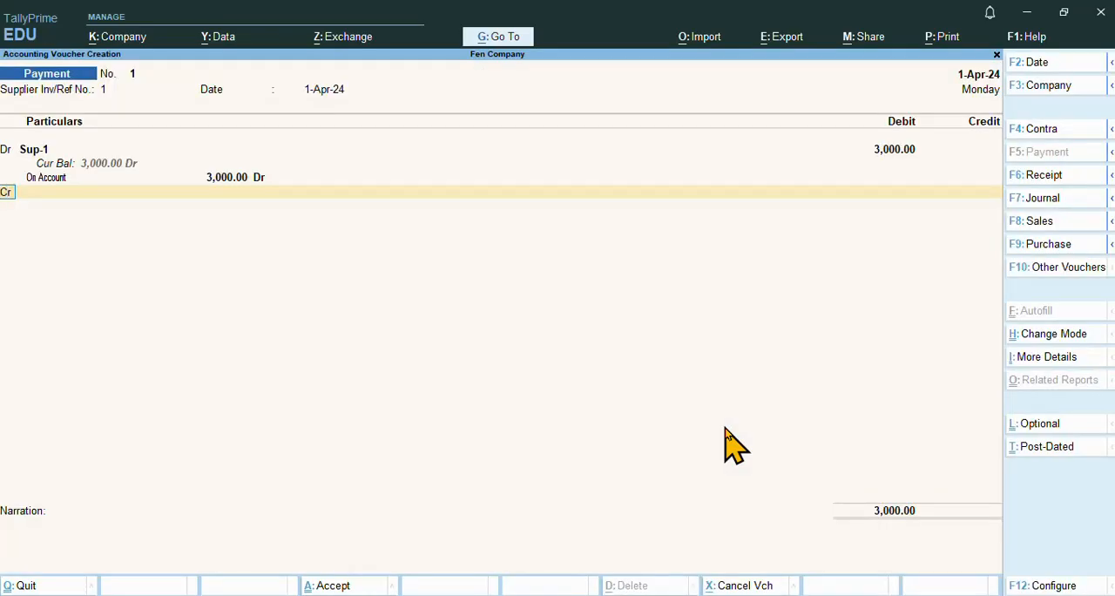
Credit Cash with 3,000.00, enter the person's name as narration, and accept the Payment voucher
key(Return)
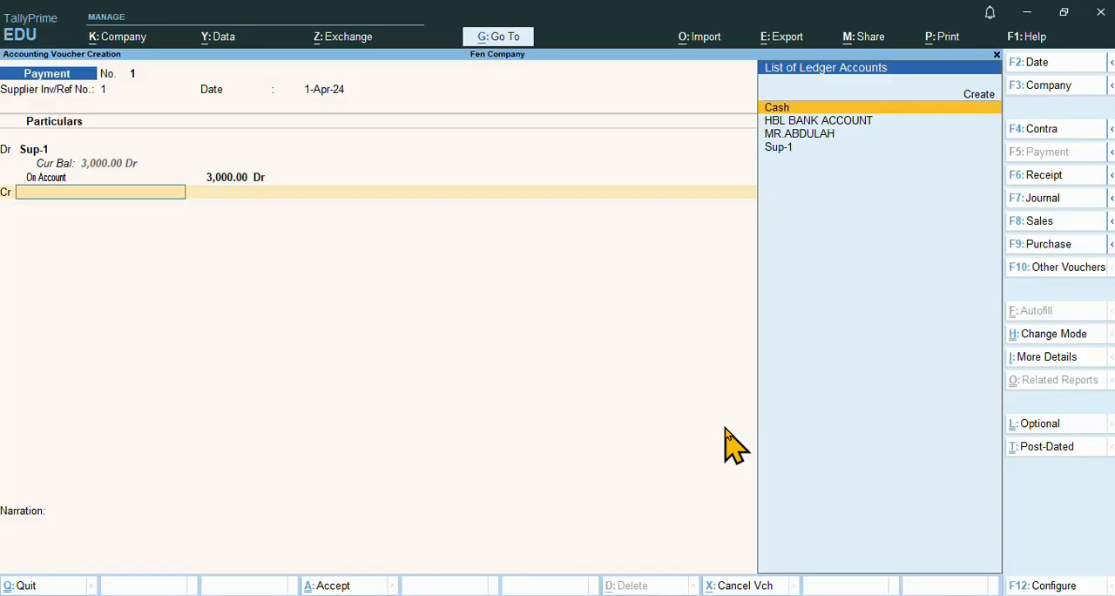
key(Return)
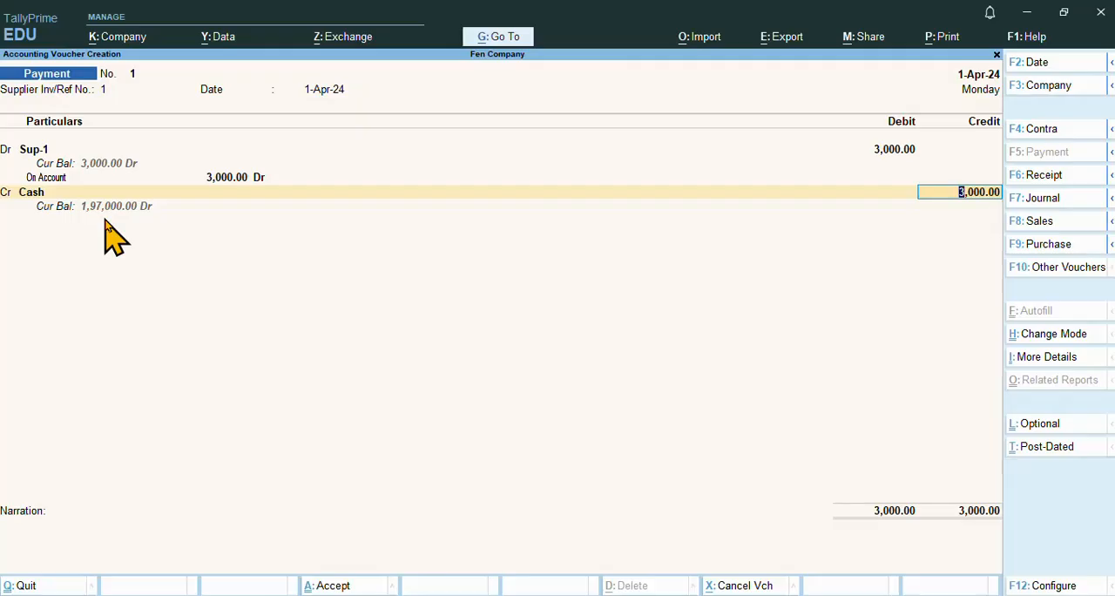
key(Return)
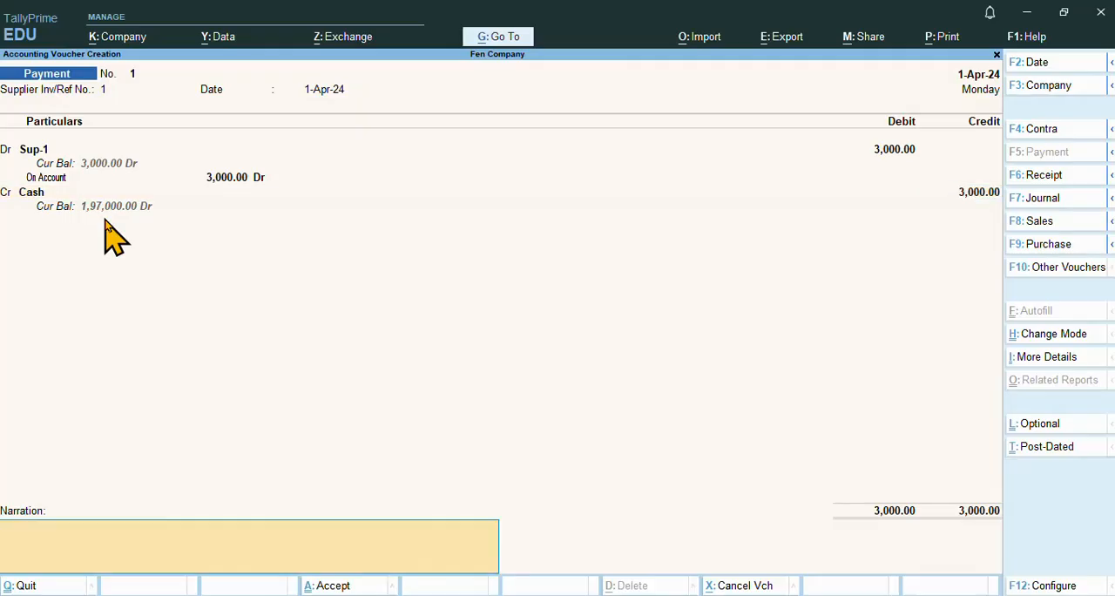
text(Abdullah)
key(Return)
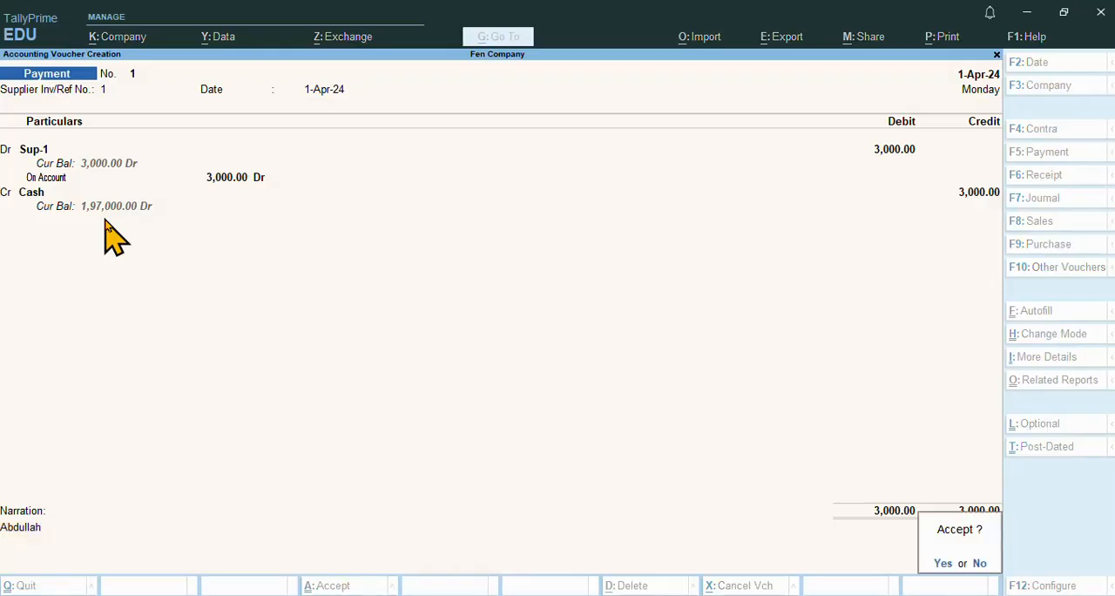
key(Return)
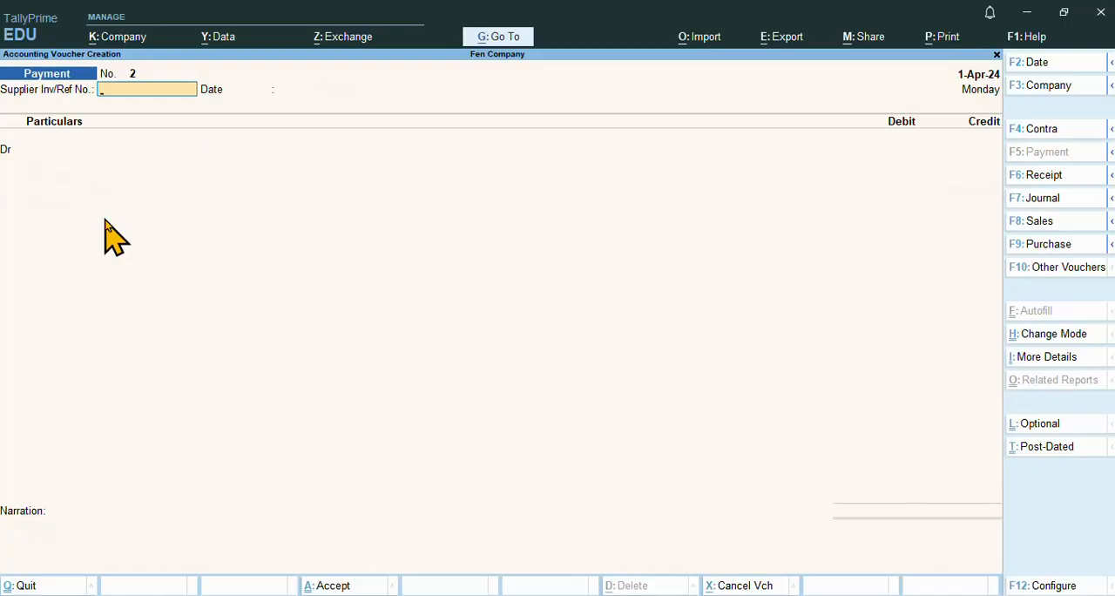
Switch to Notepad and review the recorded Sup-1 line and the next payment, the Sup-2 bank payment
key(alt)
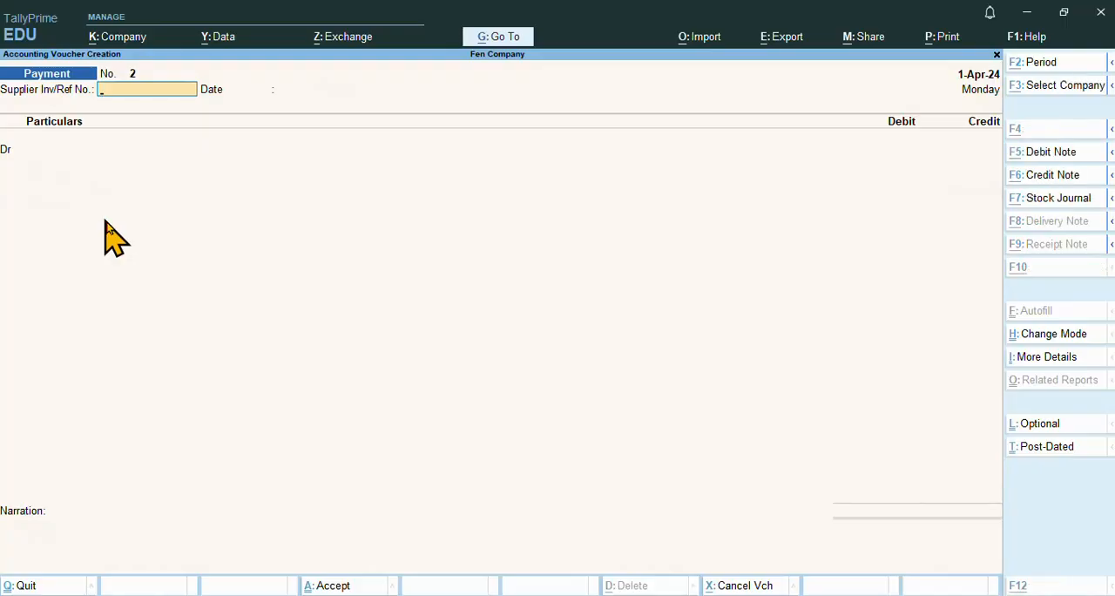
key(alt+Tab)
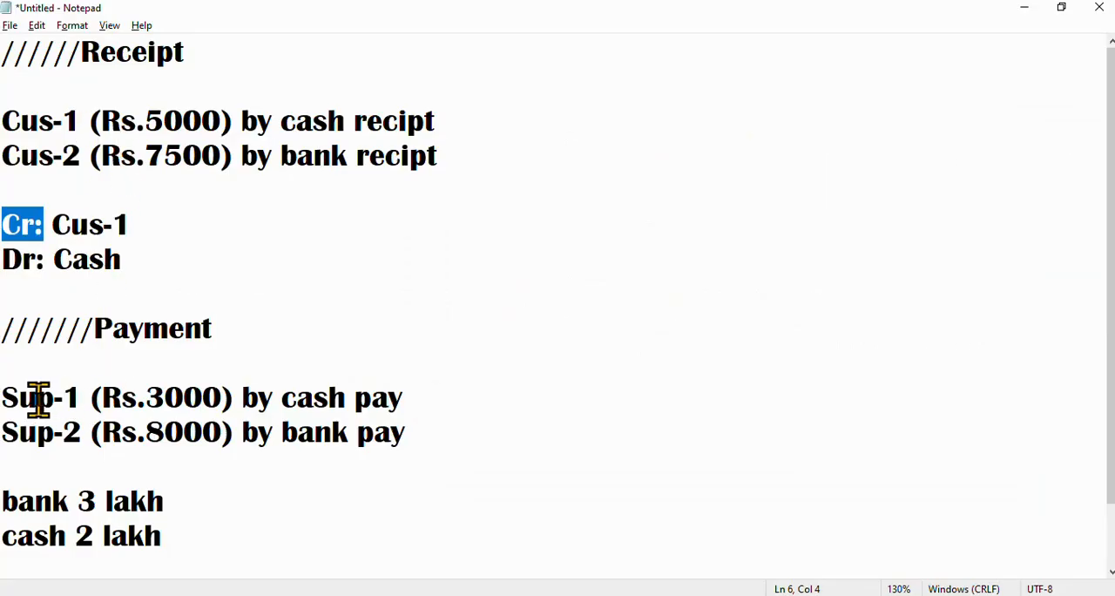
drag(17, 399, 438, 416)
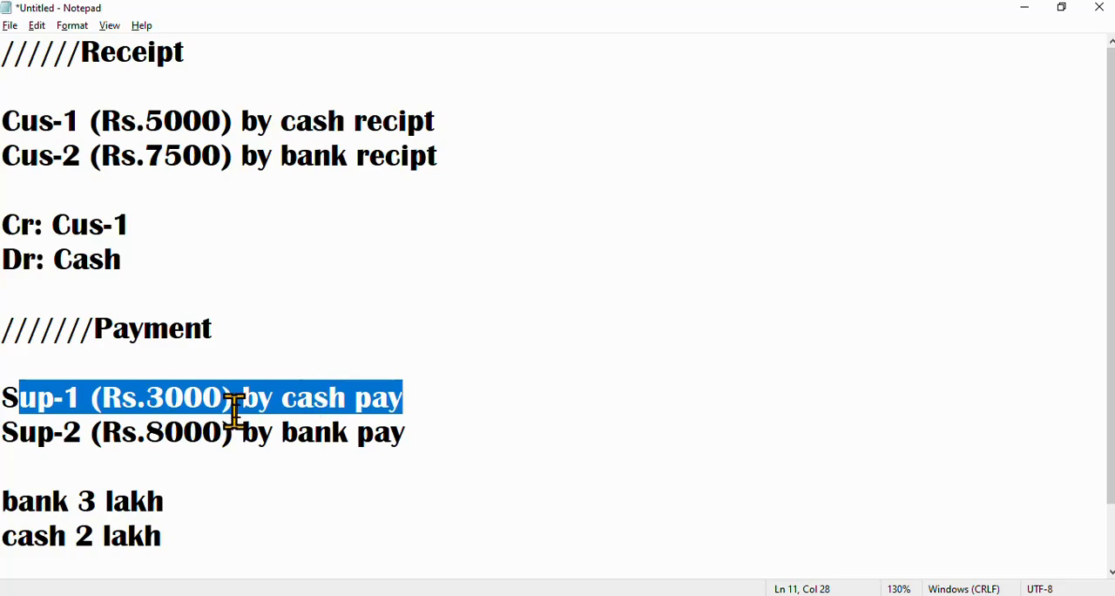
click(441, 400)
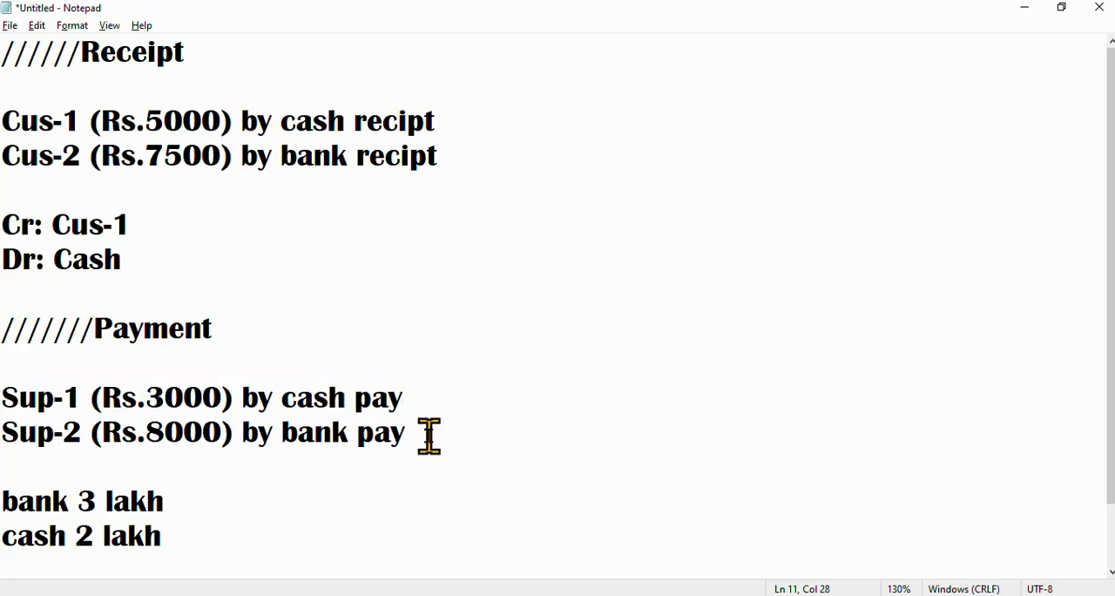
drag(427, 436, 7, 436)
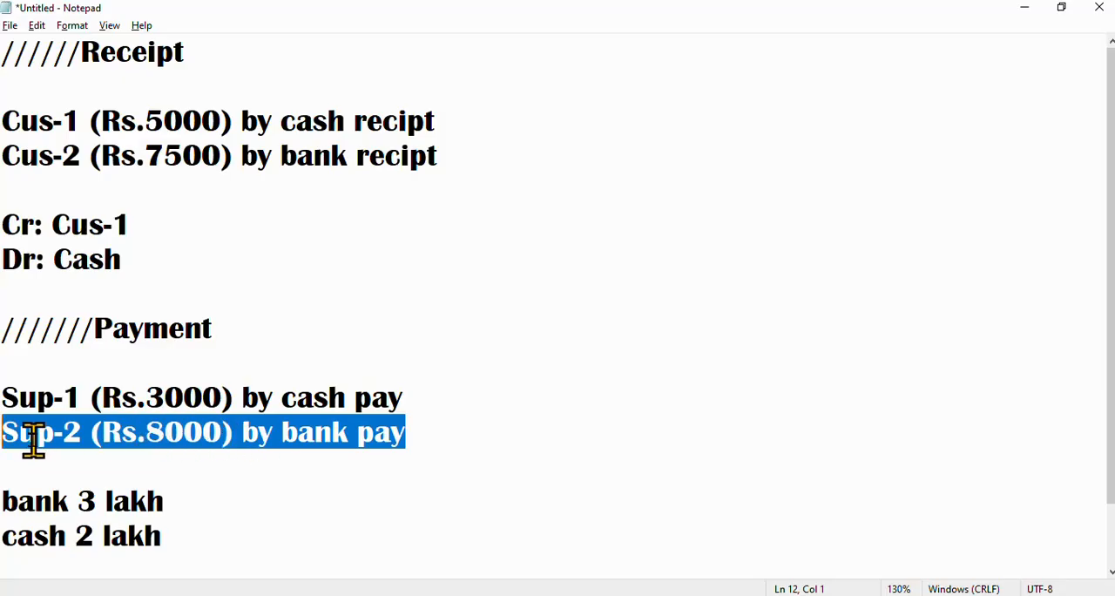
Switch to TallyPrime and enter supplier reference number 2 dated 1-Apr-24 on the Payment voucher
key(alt+Tab)
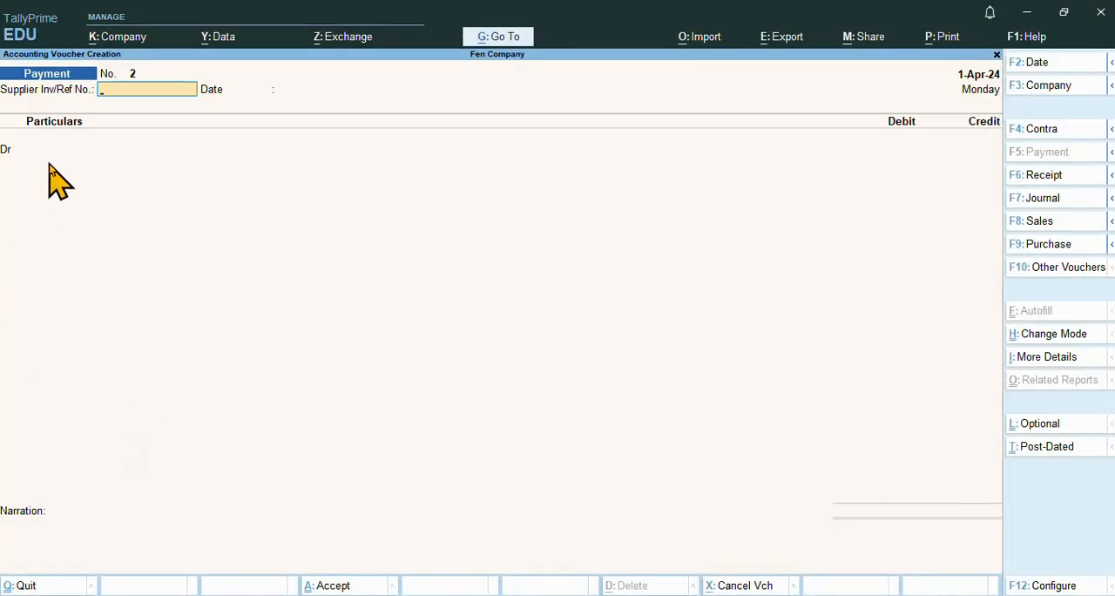
text(2)
key(Return)
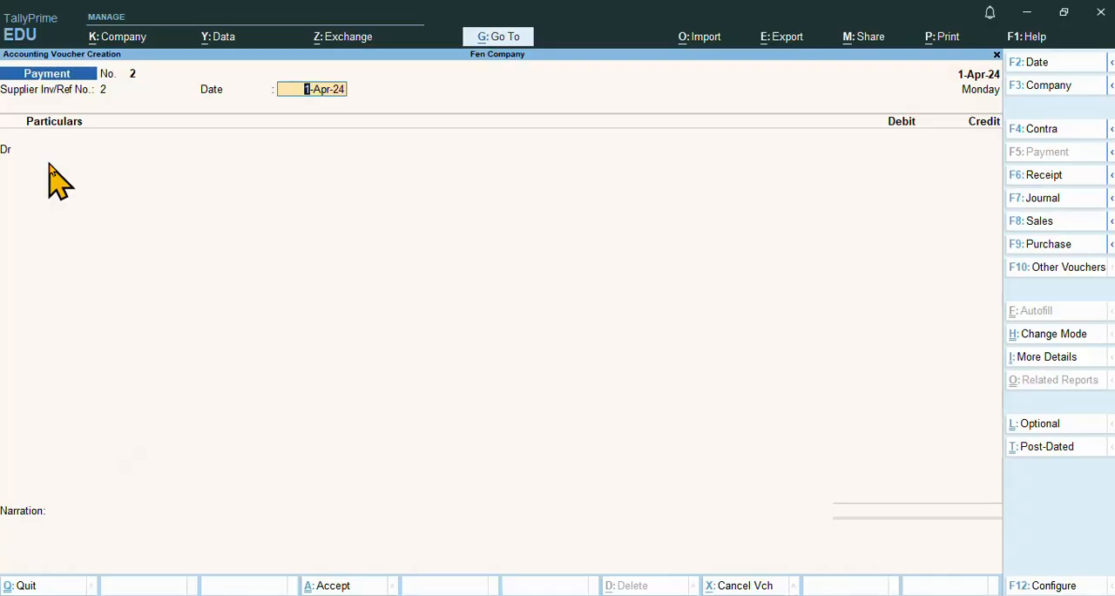
key(Return)
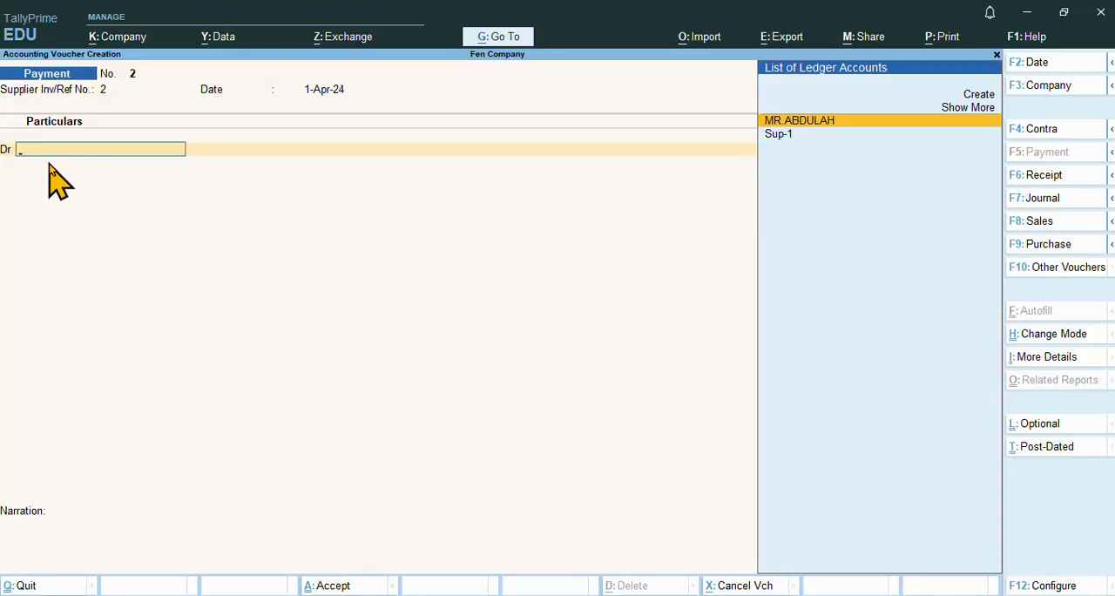
Start a new ledger for the debit line named Sup-2, under Sundry Creditors with bill-by-bill balances maintained
key(alt+c)
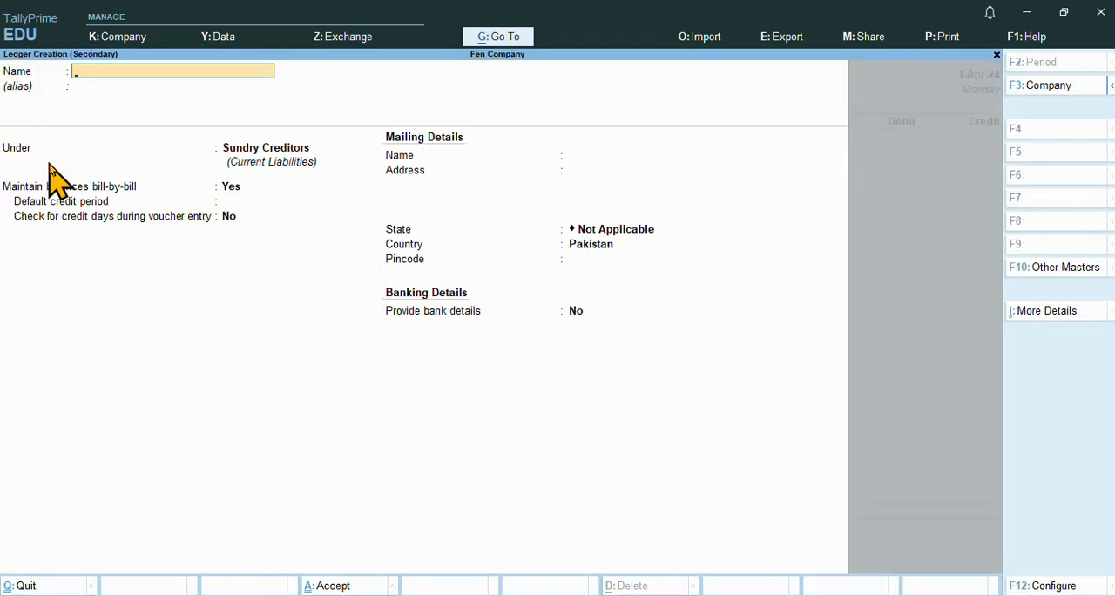
text(Sup-2)
key(Return)
key(Return)
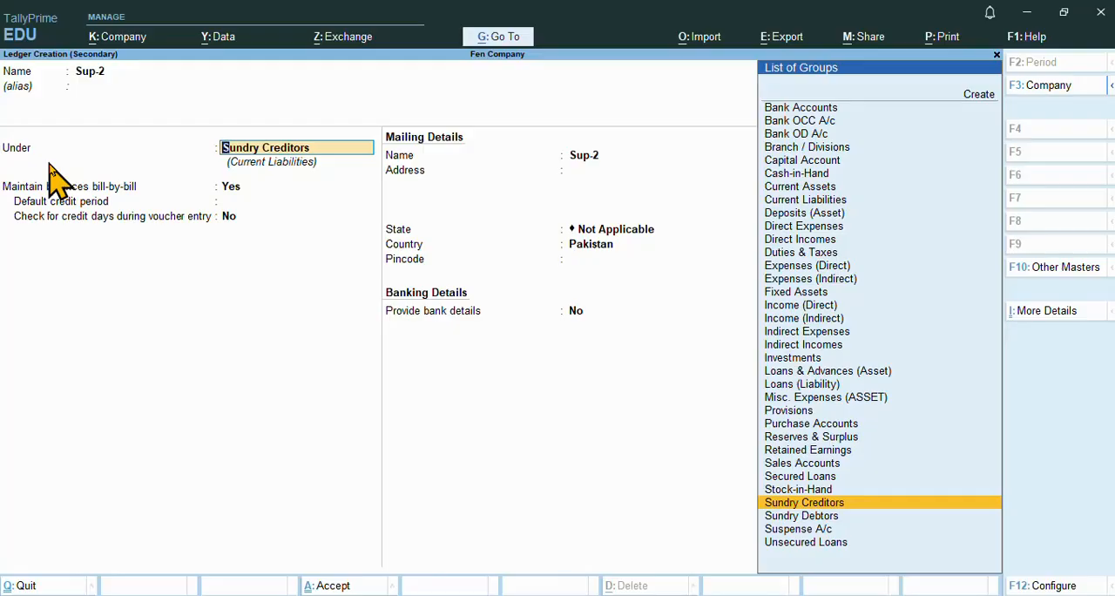
key(Return)
key(Return)
Keep Sup-2 as the mailing name with a blank address and no bank details, and save the ledger
key(Return)
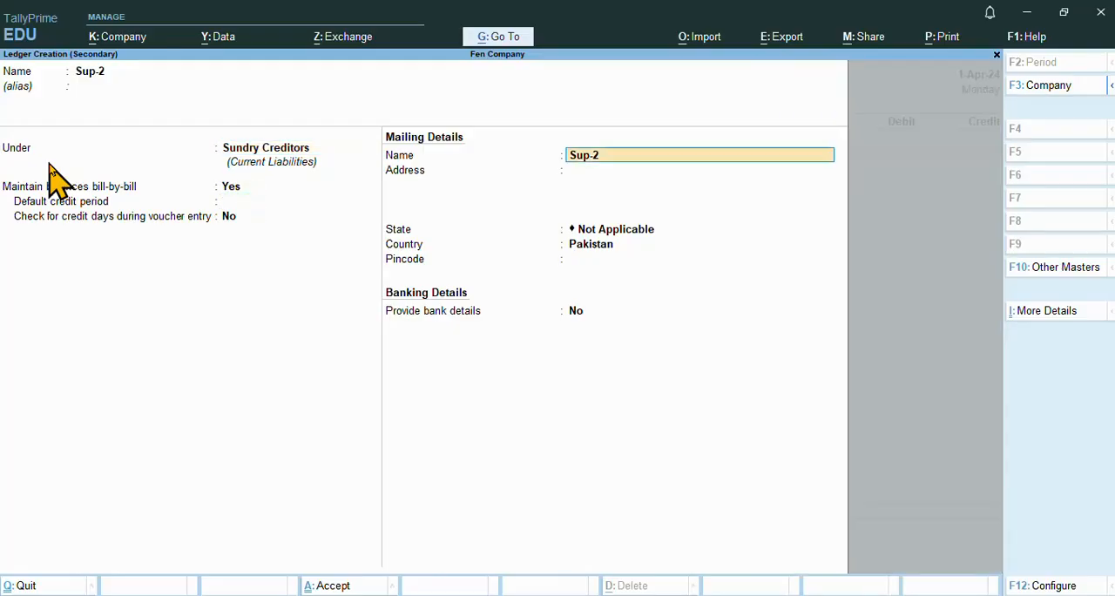
key(Return)
key(Return)
key(Return)
key(Return)
key(Return)
key(Return)
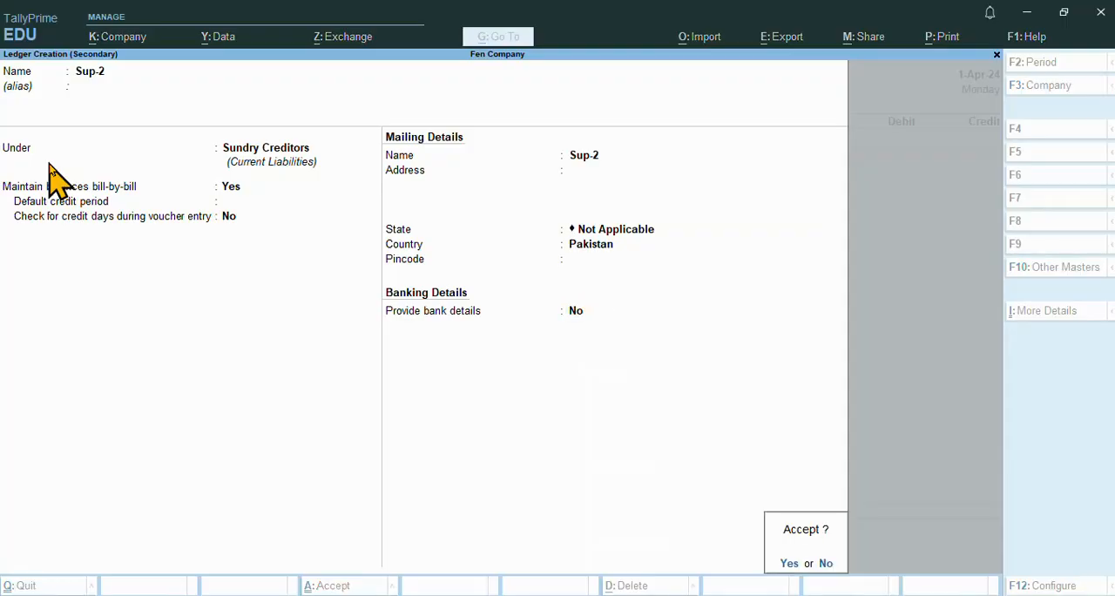
key(Return)
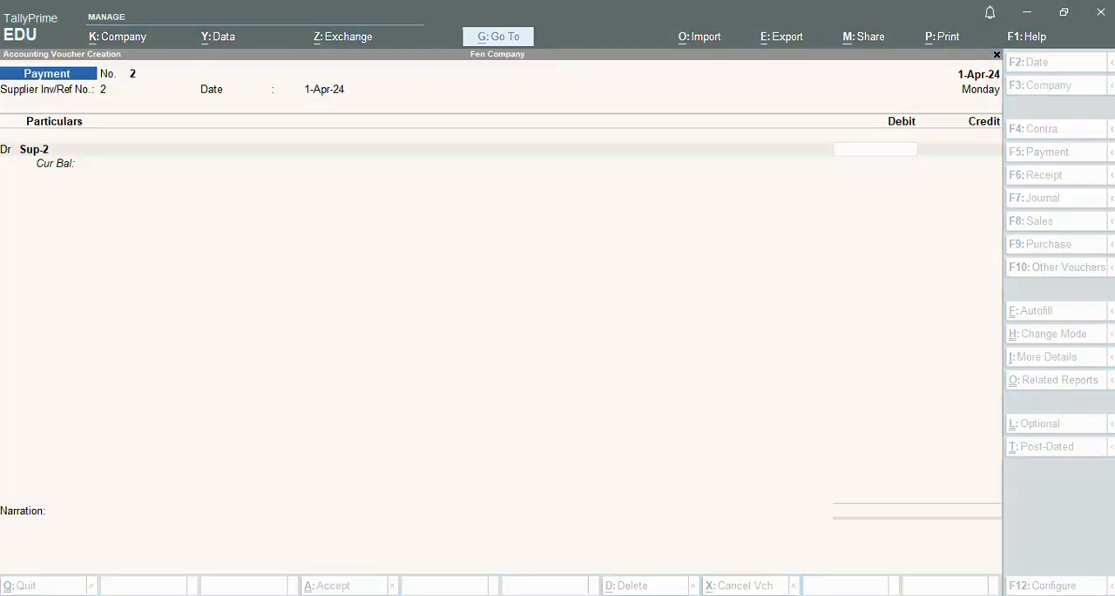
Check the Sup-2 amount in Notepad, and in TallyPrime debit Sup-2 with 8000 as an On Account reference
mouse_move(558, 588)
click(558, 566)
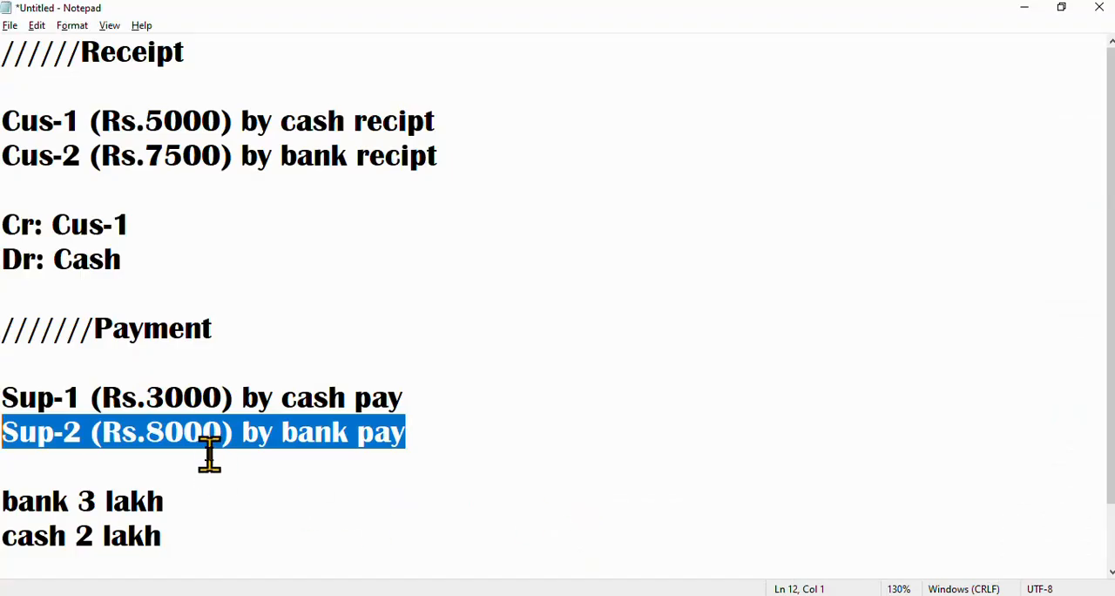
key(alt+Tab)
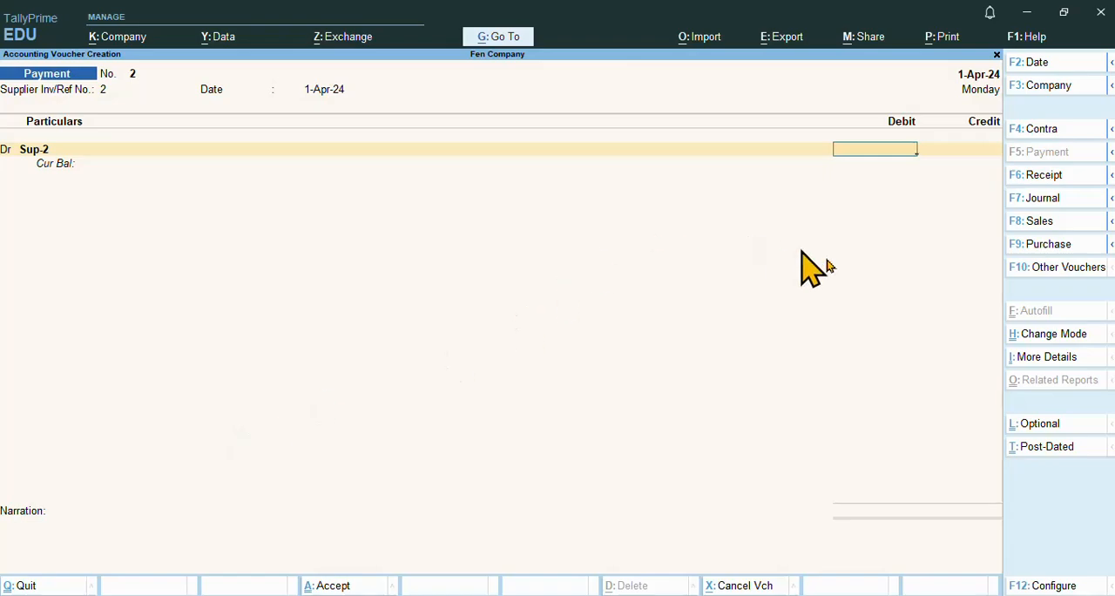
text(8000)
key(Return)
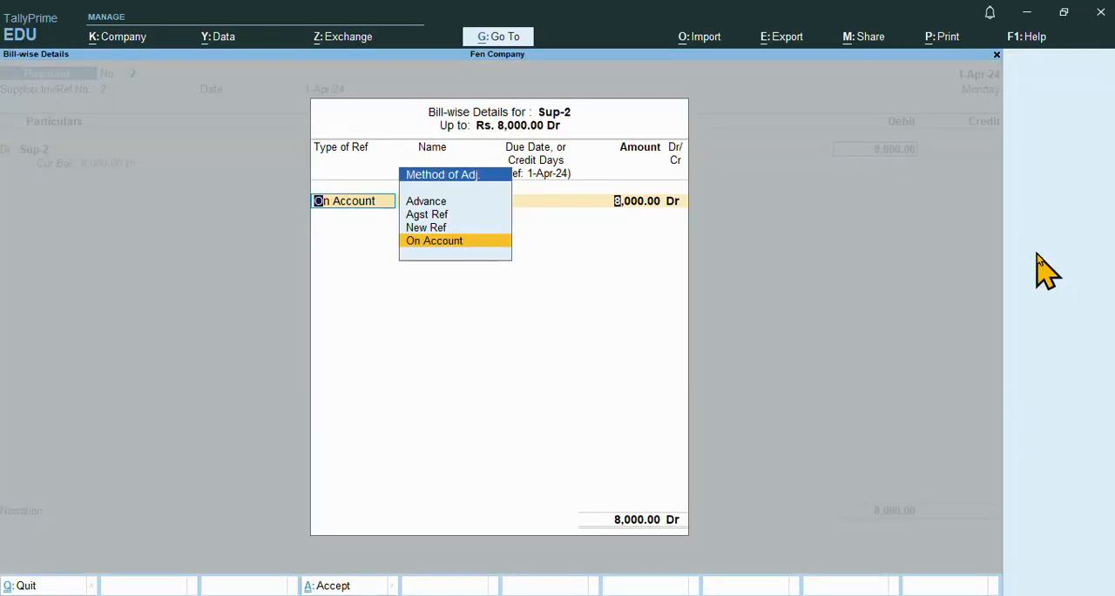
key(Return)
Credit HBL BANK ACCOUNT with 8,000.00 on the Payment voucher
key(Return)
key(Return)
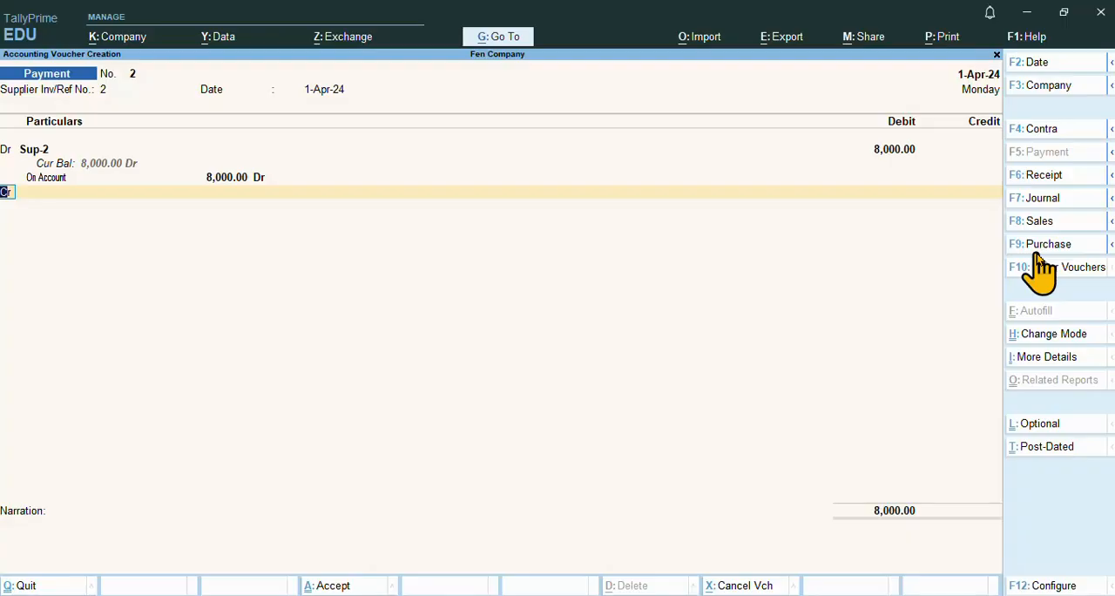
key(Return)
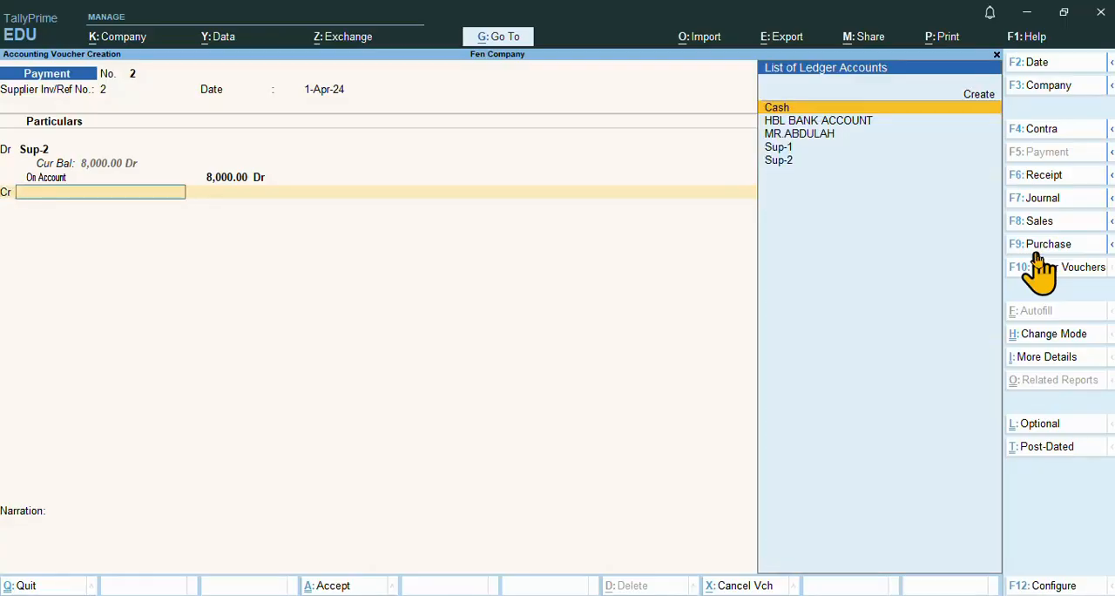
key(Down)
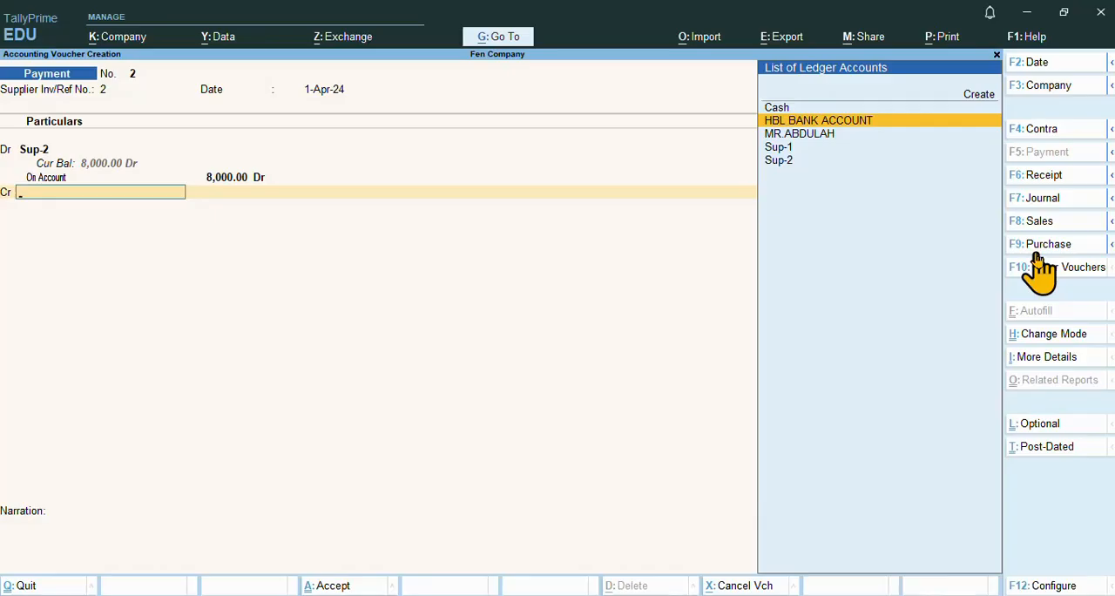
key(Return)
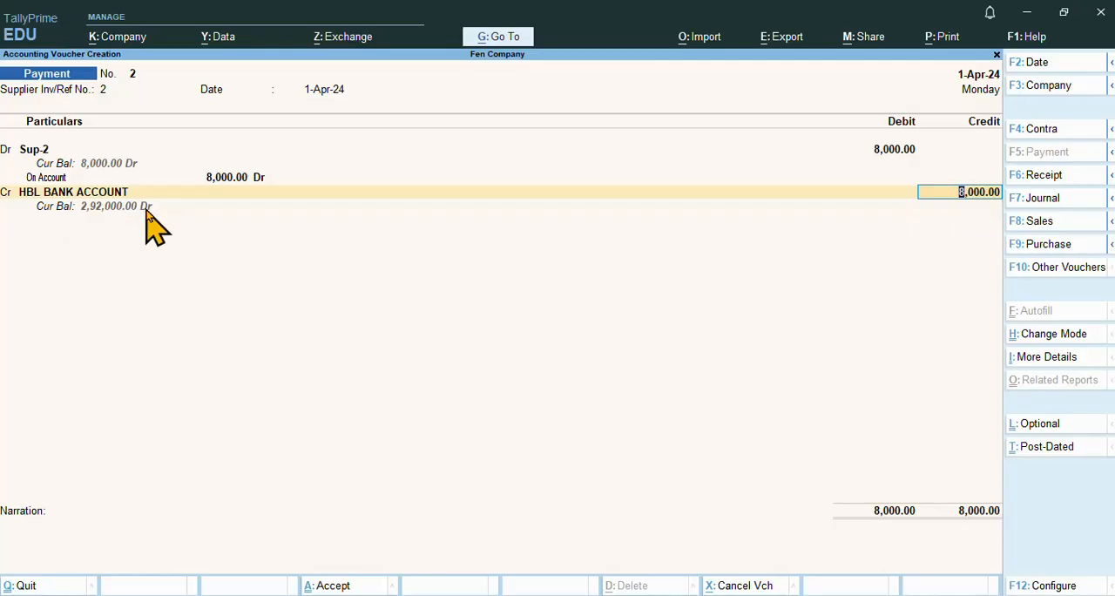
key(Return)
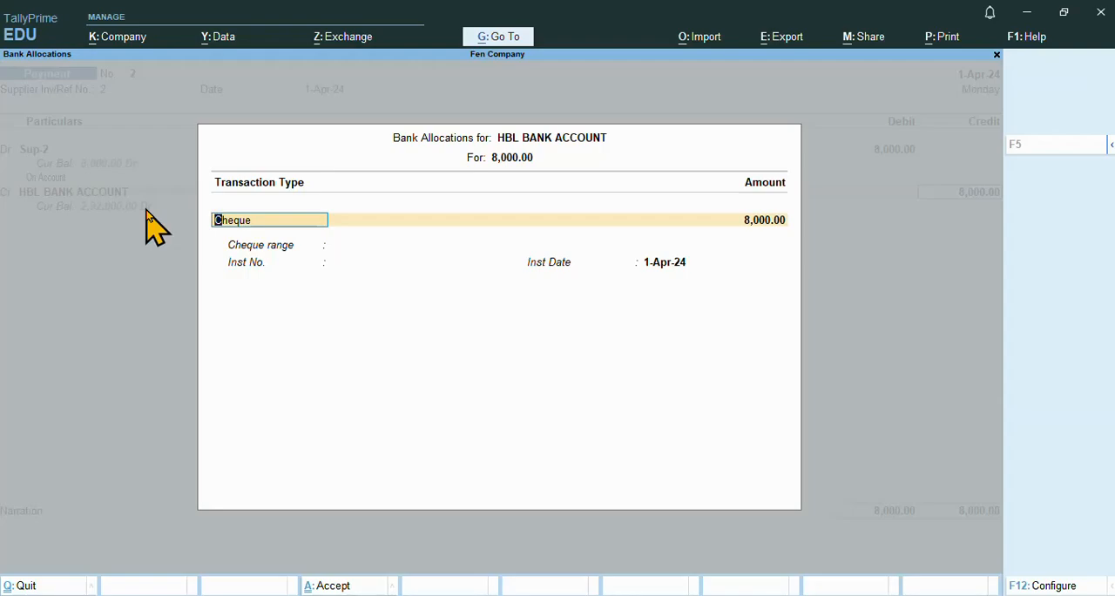
Allocate the 8,000.00 bank payment as a Cheque with no cheque range, entering its instrument number and the date 1-Apr-24
key(Return)
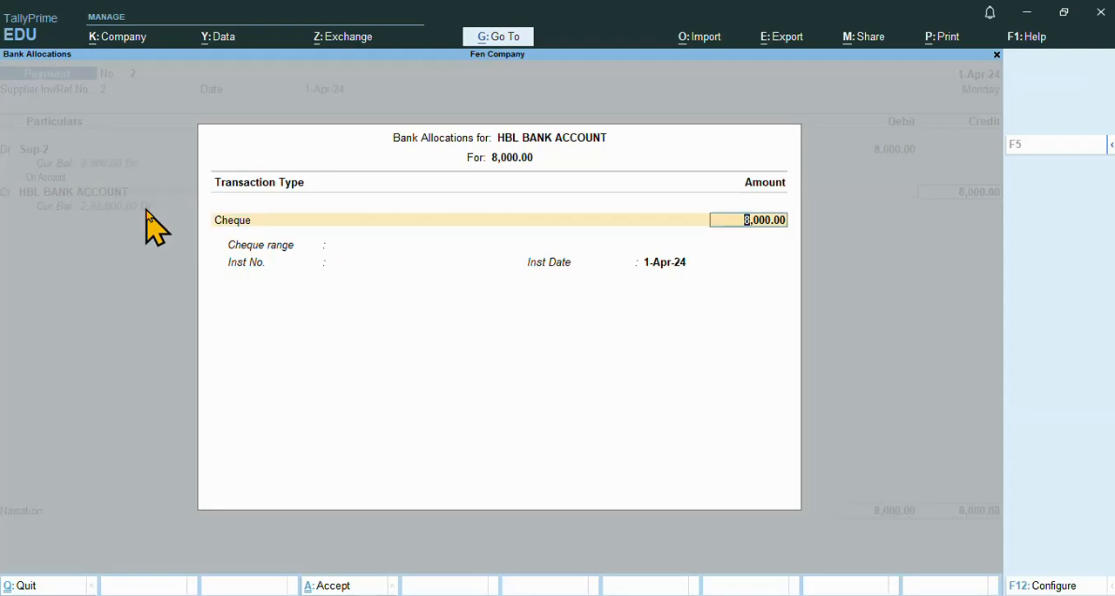
key(Return)
text(123456789)
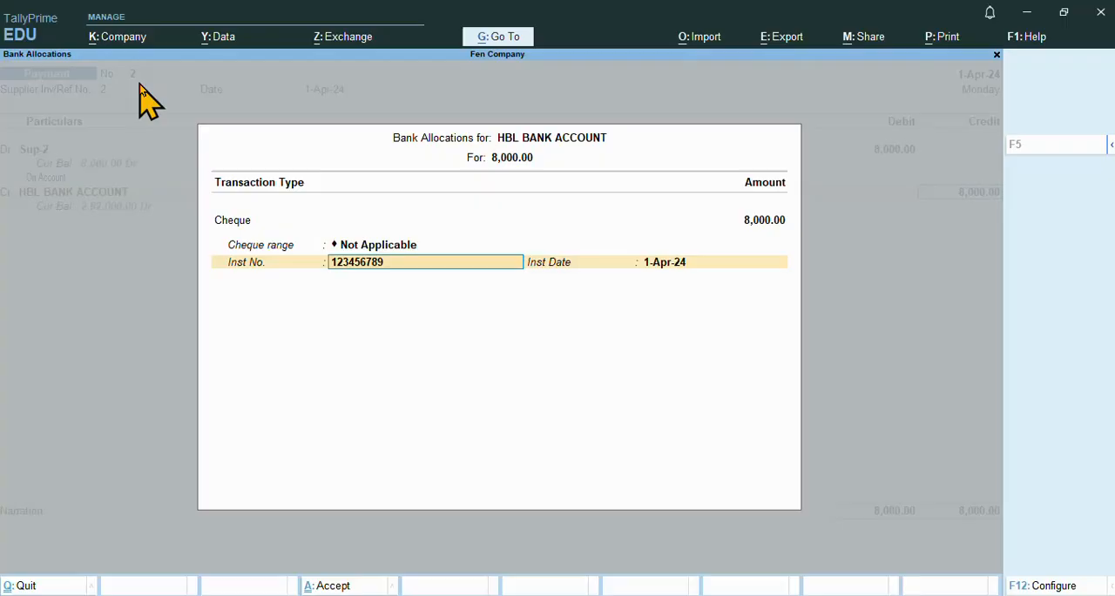
key(Return)
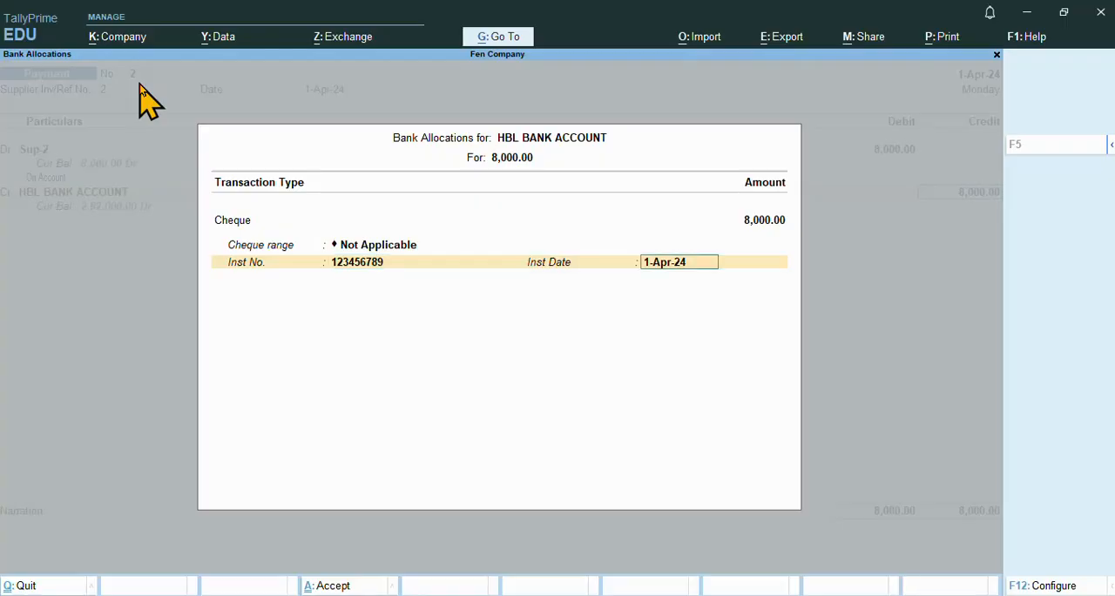
key(Return)
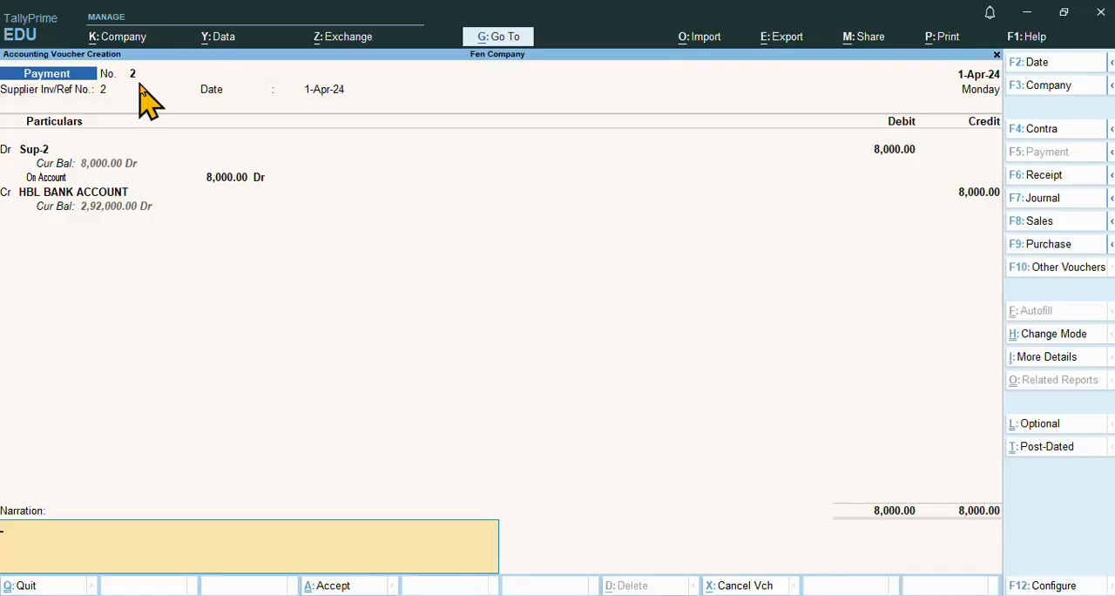
Enter the person's name as narration and accept the Sup-2 Payment voucher
text(Adbull)
key(BackSpace)
key(BackSpace)
key(BackSpace)
key(BackSpace)
text(d)
key(BackSpace)
key(BackSpace)
text(bd)
key(Return)
key(Return)
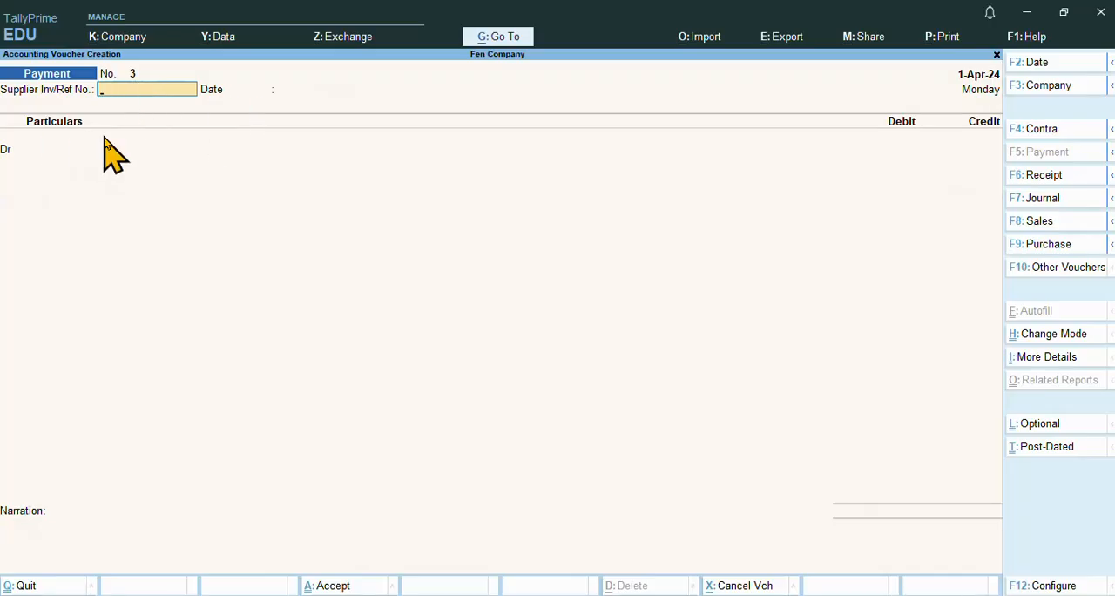
Switch to Notepad and review the Payment entries alongside the Receipt section
key(alt+Tab)
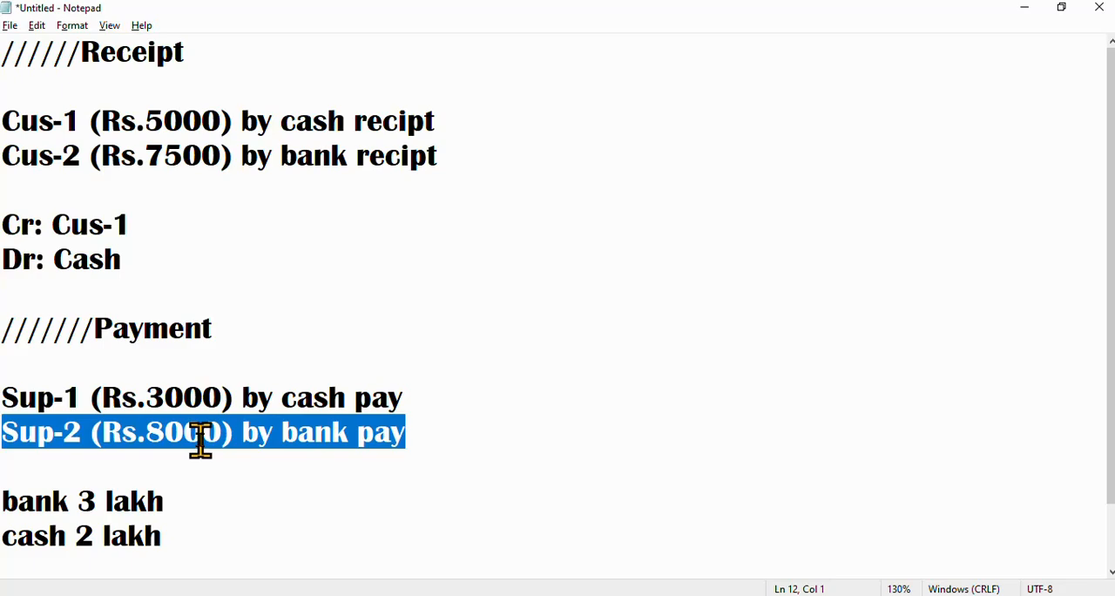
drag(5, 328, 446, 436)
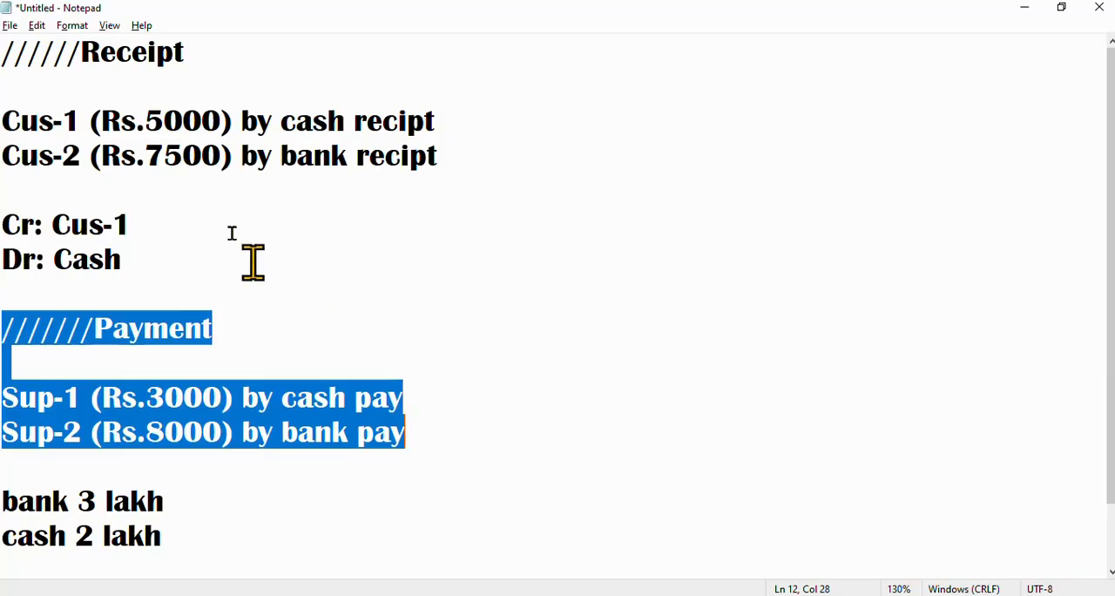
click(200, 193)
click(12, 48)
drag(13, 48, 291, 244)
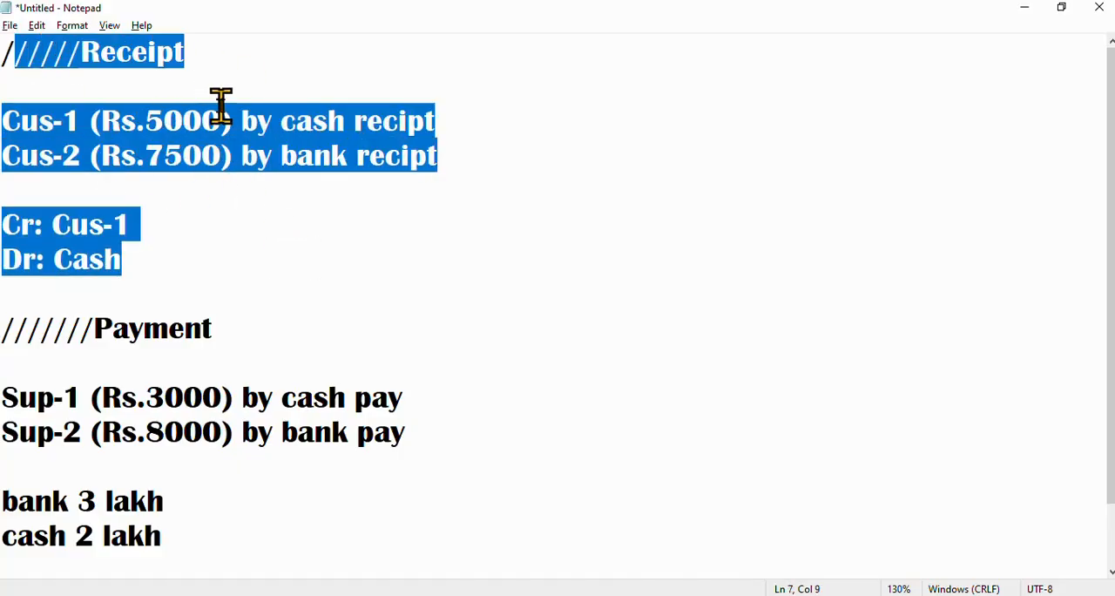
click(130, 294)
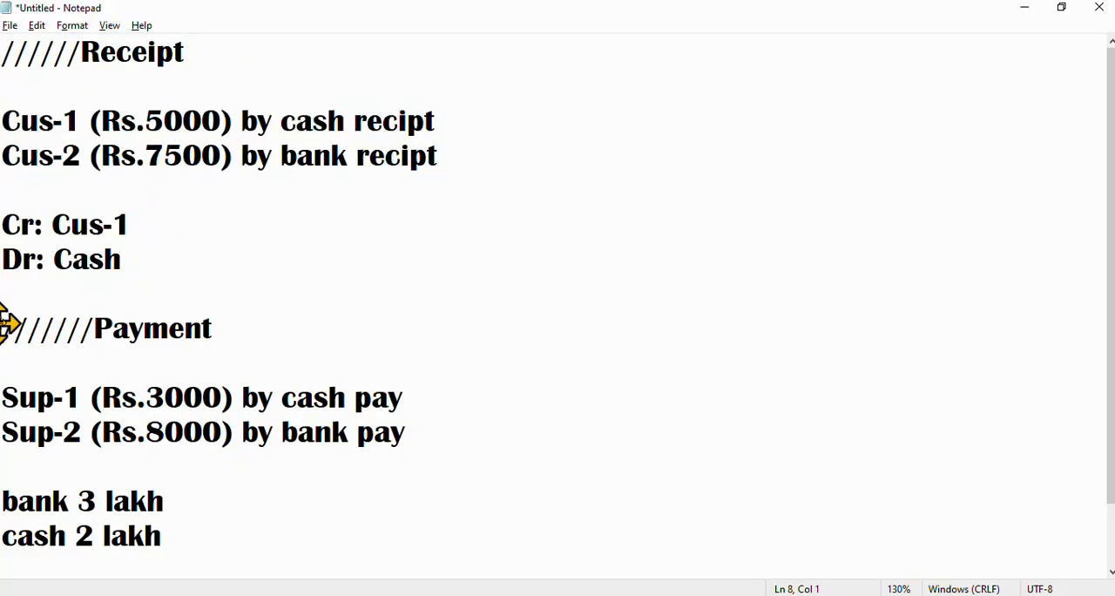
drag(7, 326, 255, 533)
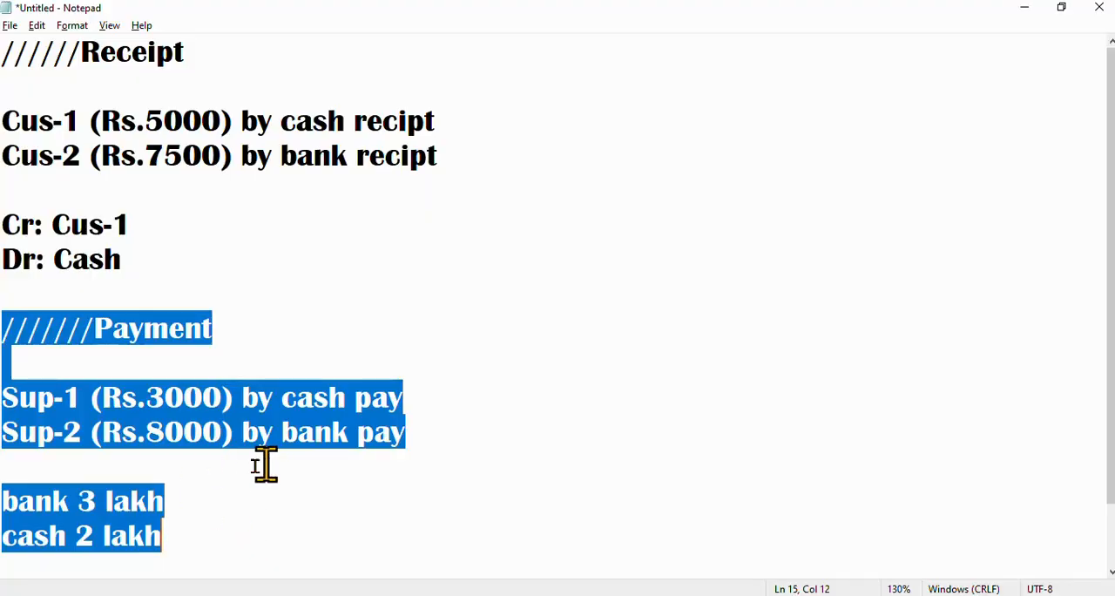
click(444, 459)
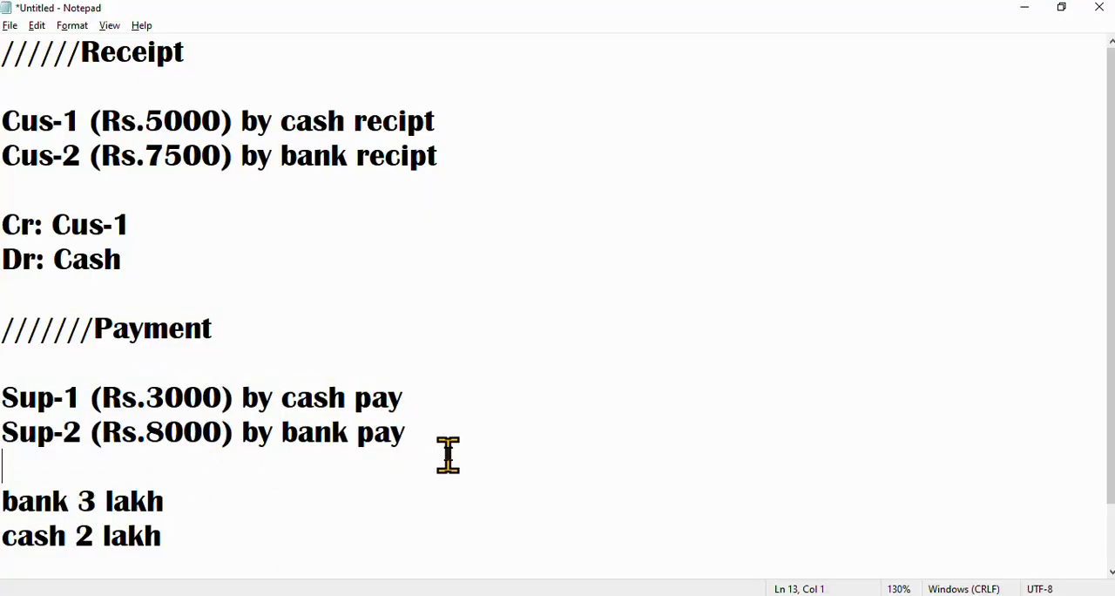
Examine the Receipt notes for the Cus-1 cash amount and the Cus-2 bank amount
drag(174, 248, 5, 43)
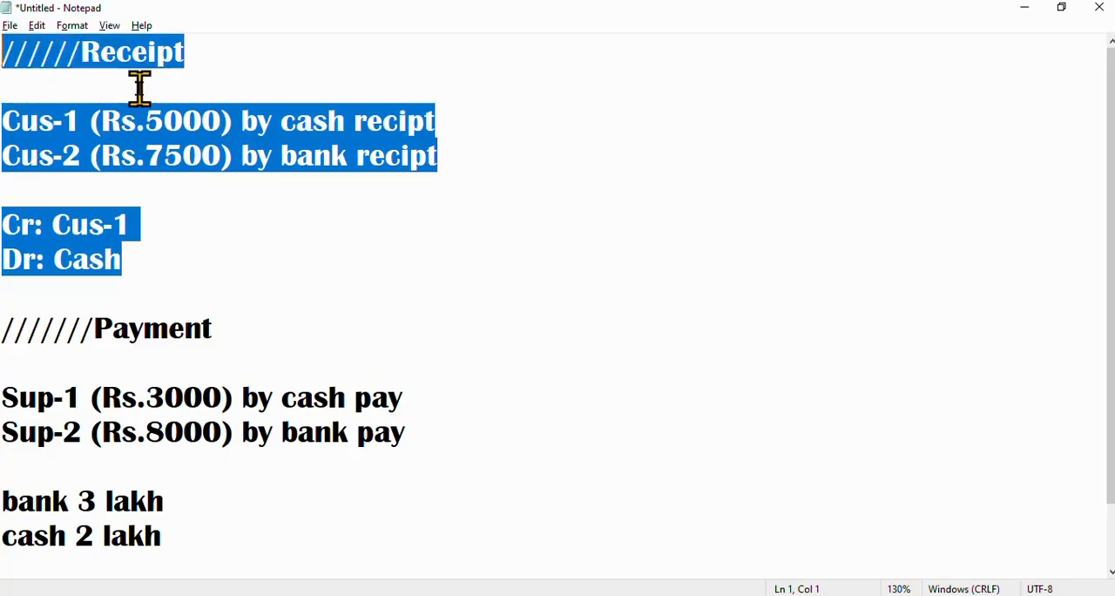
click(100, 121)
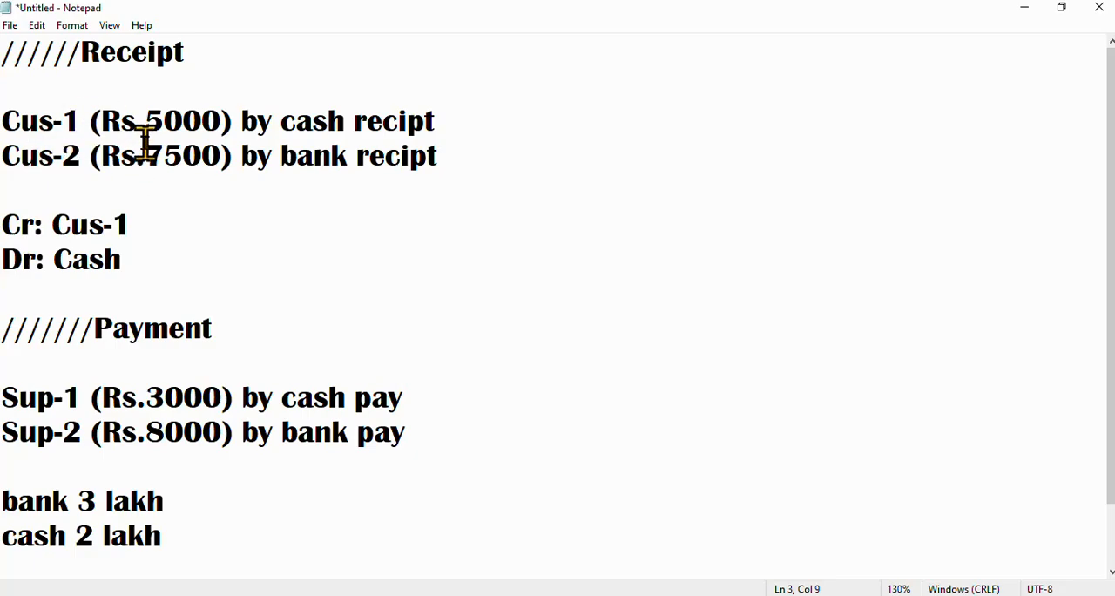
drag(145, 114, 219, 111)
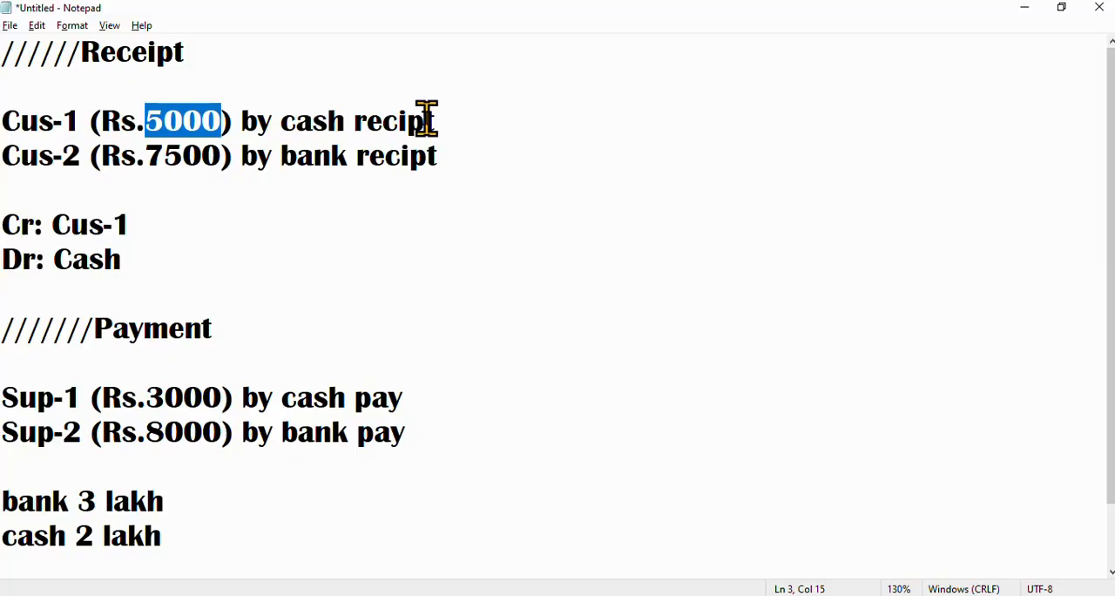
drag(150, 144, 209, 142)
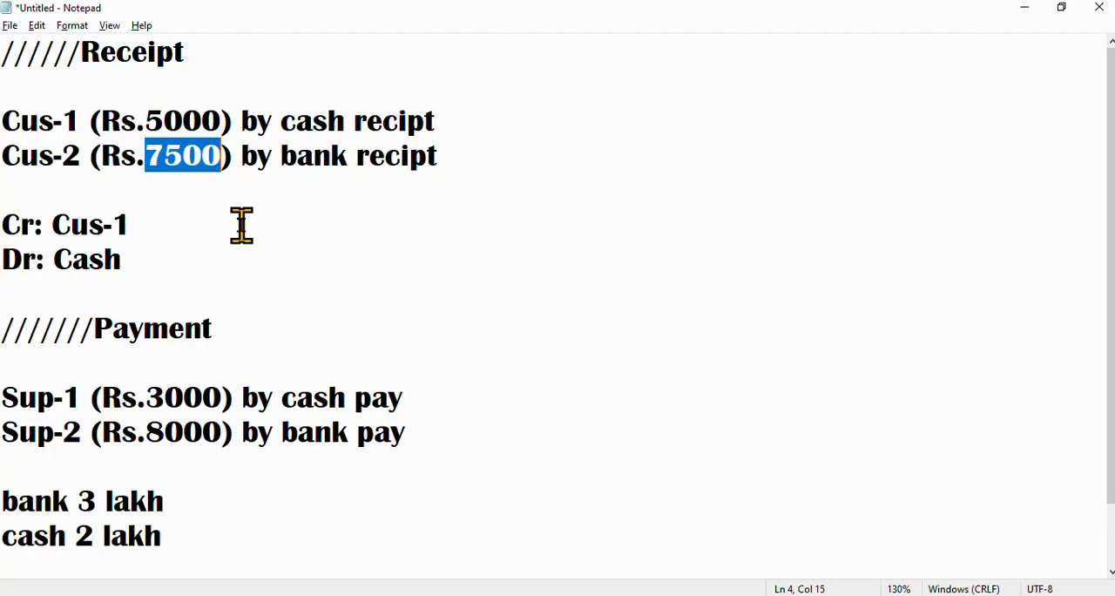
Switch to TallyPrime and start a Receipt voucher with supplier reference number 1 dated 1-Apr-24
key(alt+Tab)
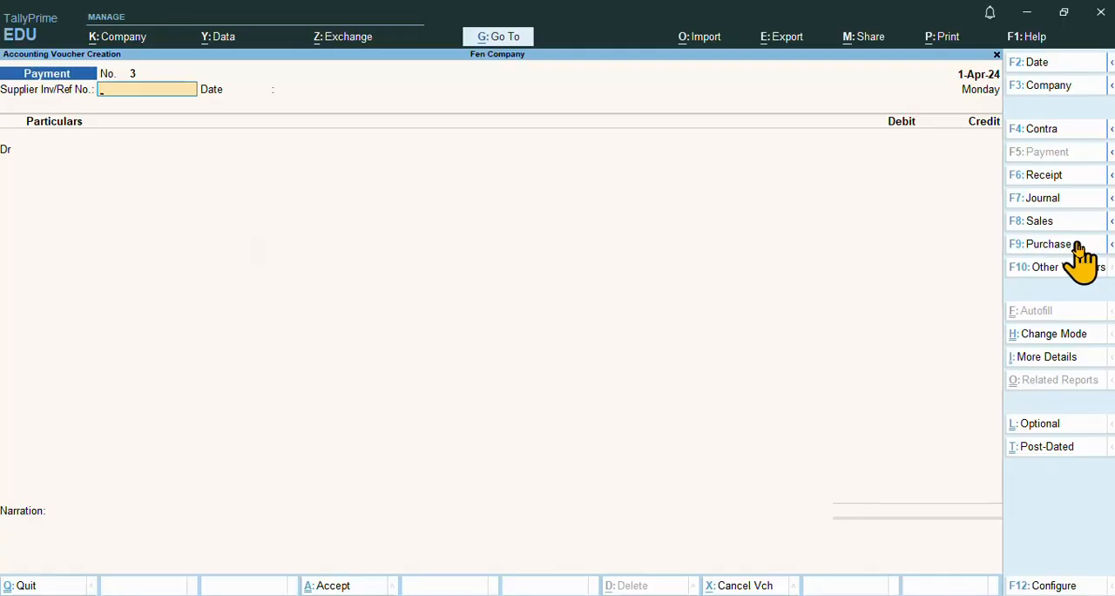
click(1053, 177)
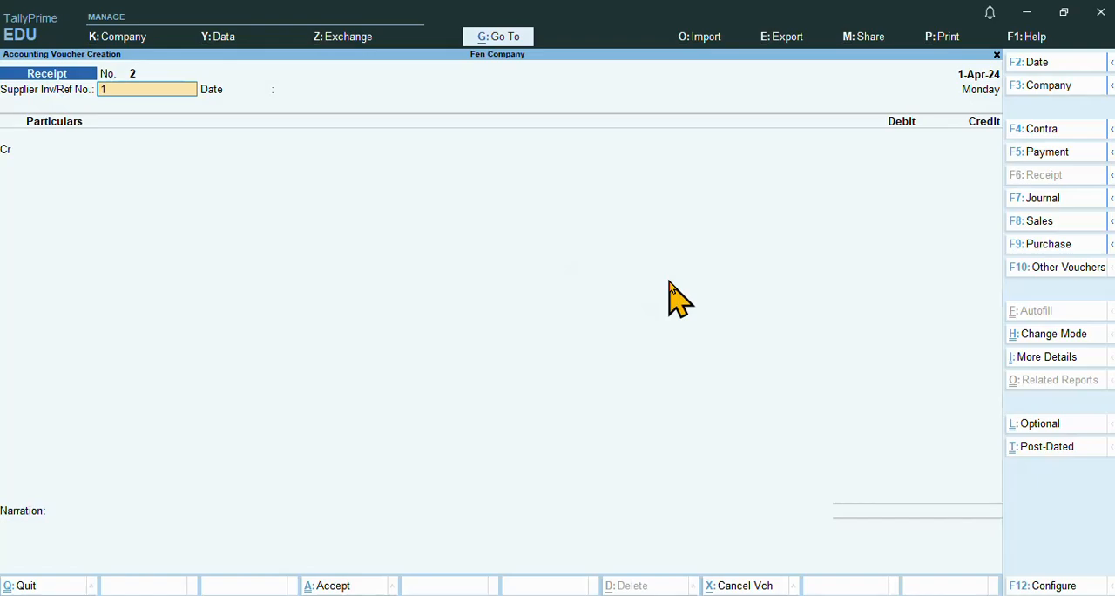
key(Return)
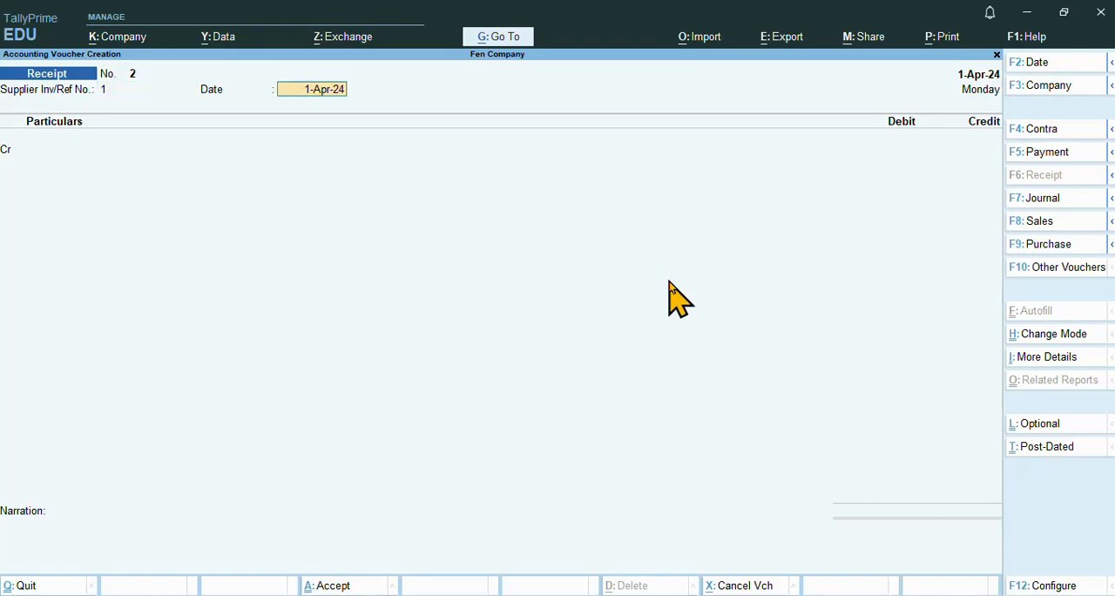
key(Return)
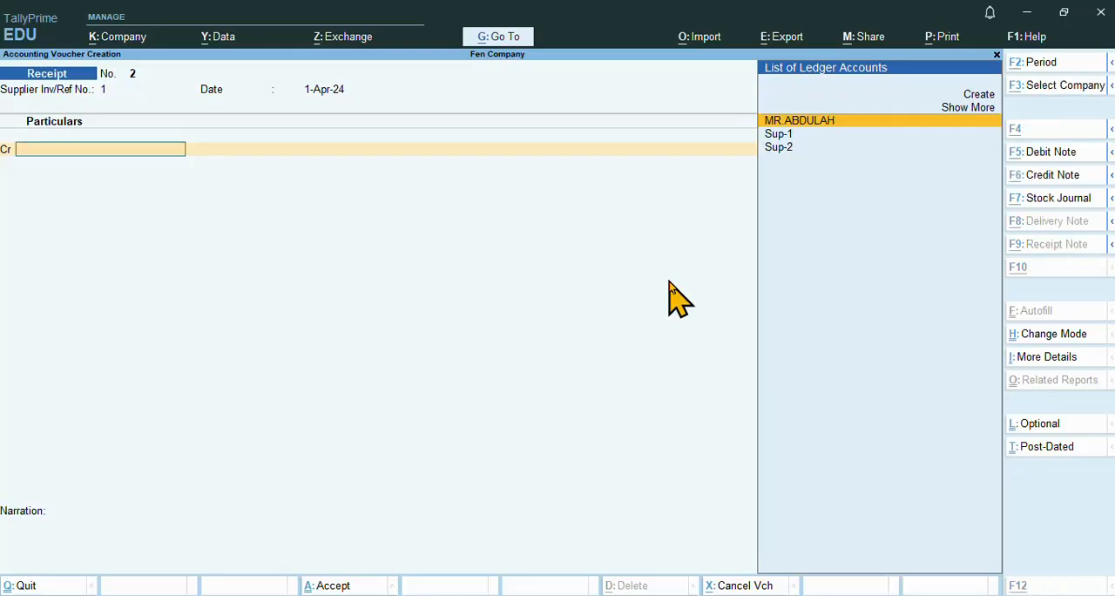
Create a ledger named Cus-1 under Sundry Debtors, keeping its other default details, and accept it as the receipt's credit party
key(alt+c)
text(Cus-1)
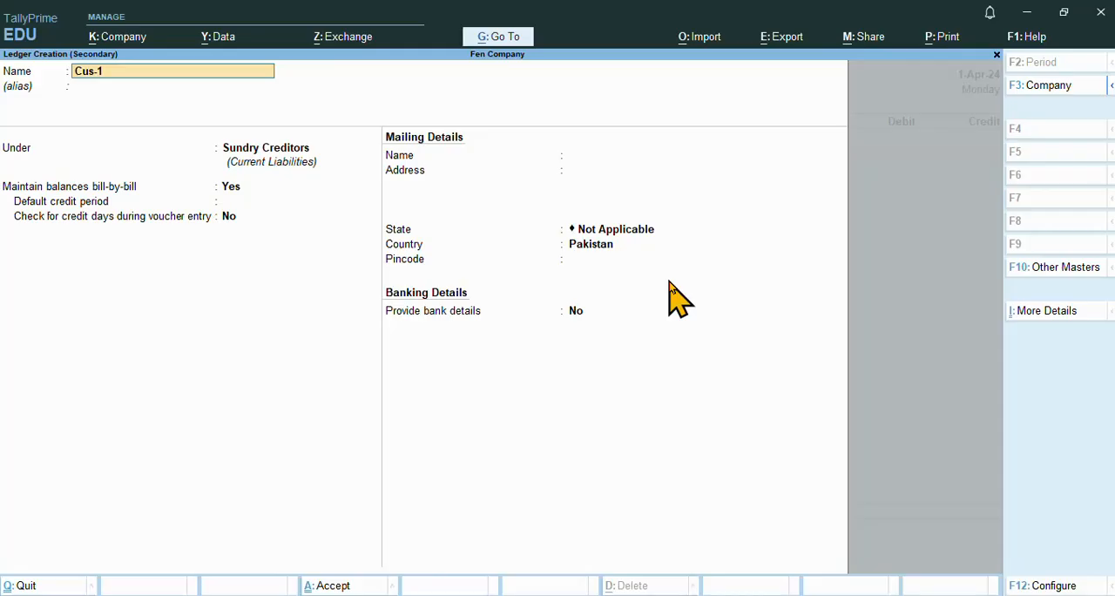
key(Return)
key(Return)
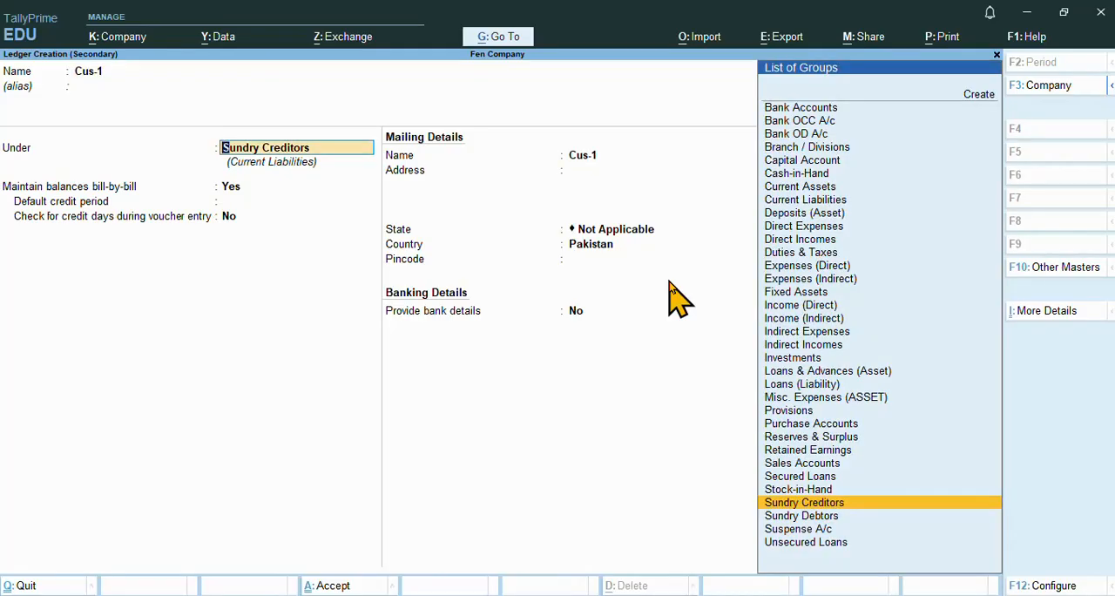
key(Down)
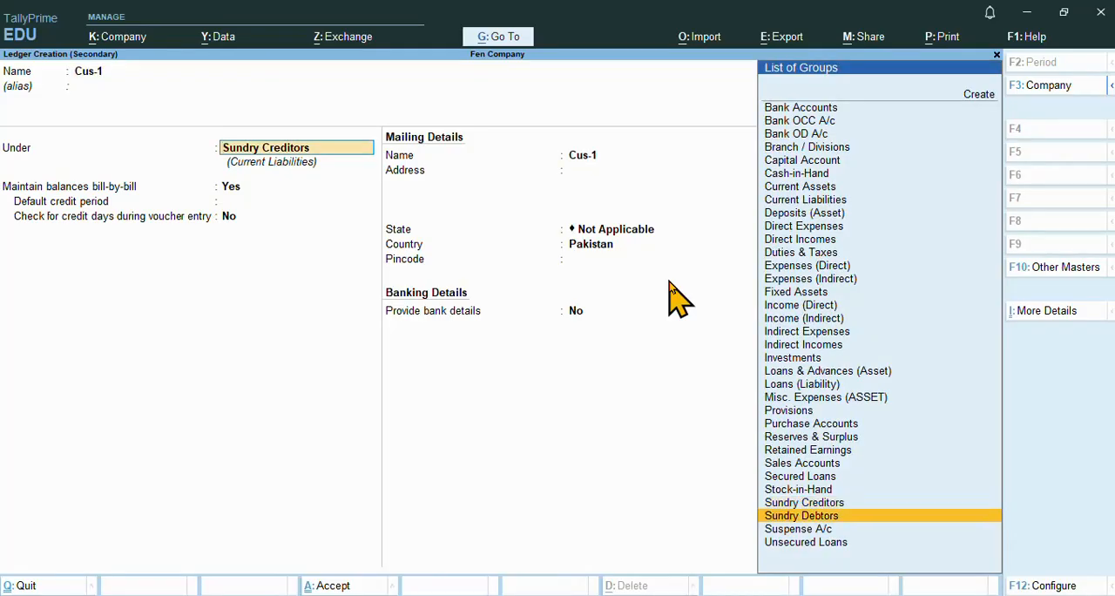
key(Up)
key(Down)
key(Return)
key(Return)
key(Return)
key(Return)
key(Return)
key(Return)
key(Return)
key(Return)
key(Return)
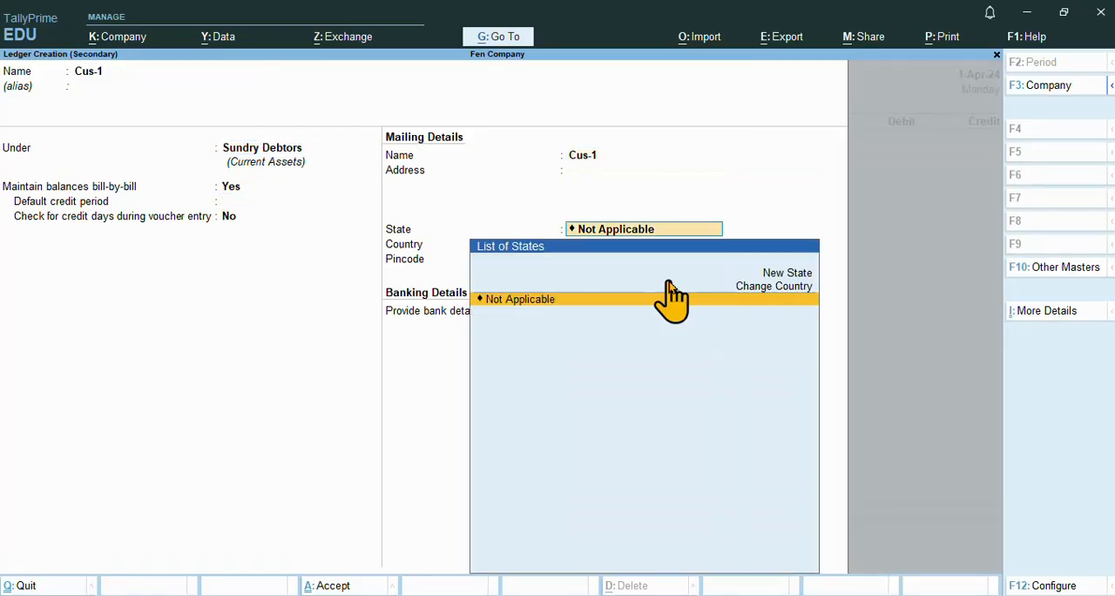
key(Return)
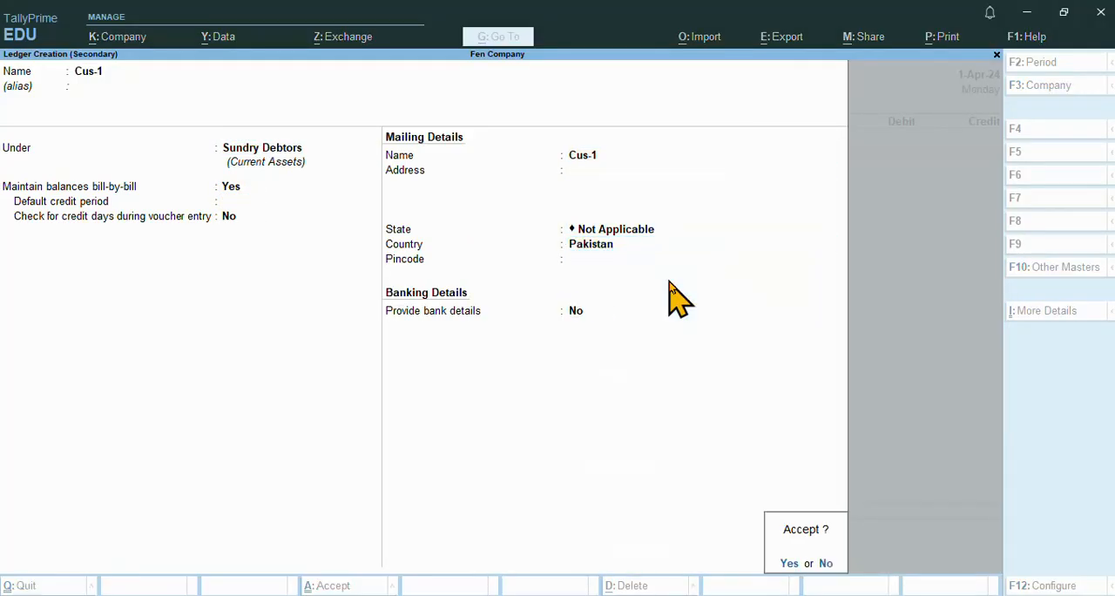
key(Return)
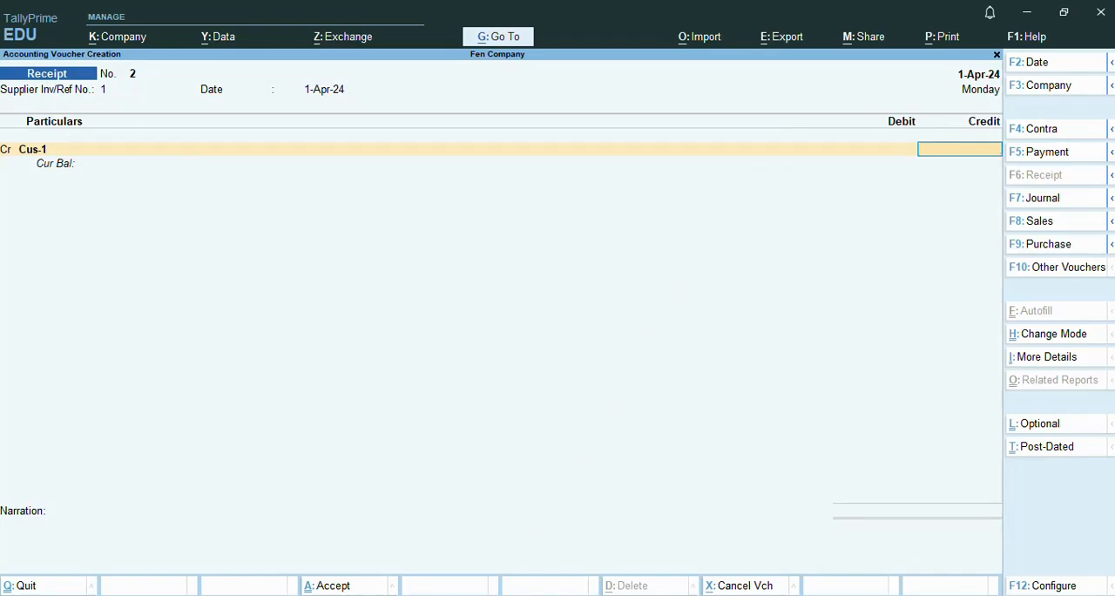
Check the Cus-1 receipt line in Notepad, and credit Cus-1 with 5000 as On Account in the TallyPrime voucher
click(635, 538)
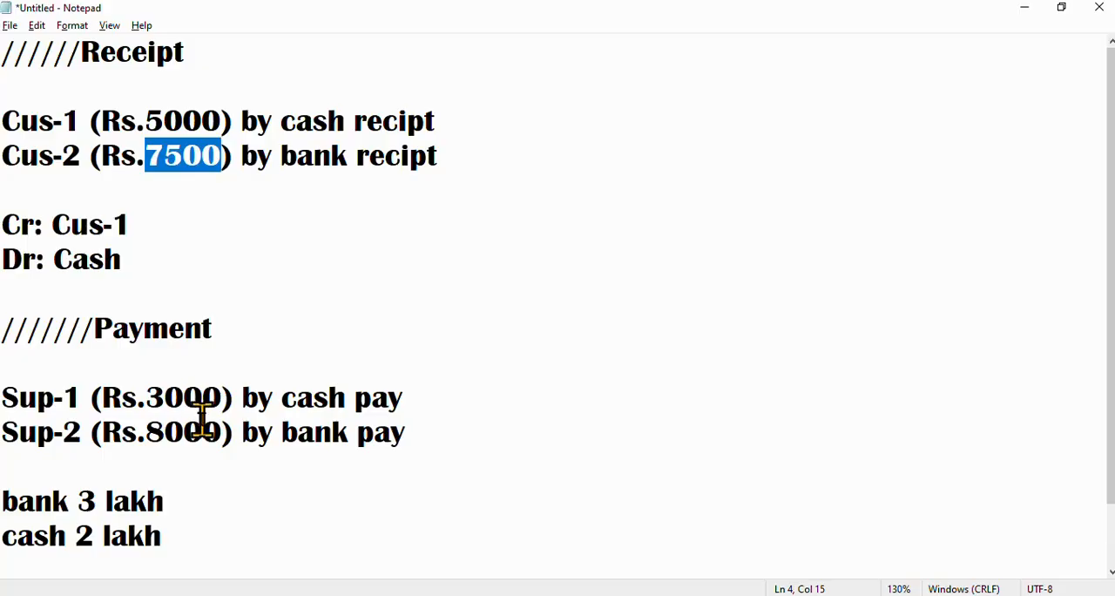
drag(145, 120, 431, 114)
key(alt+Tab)
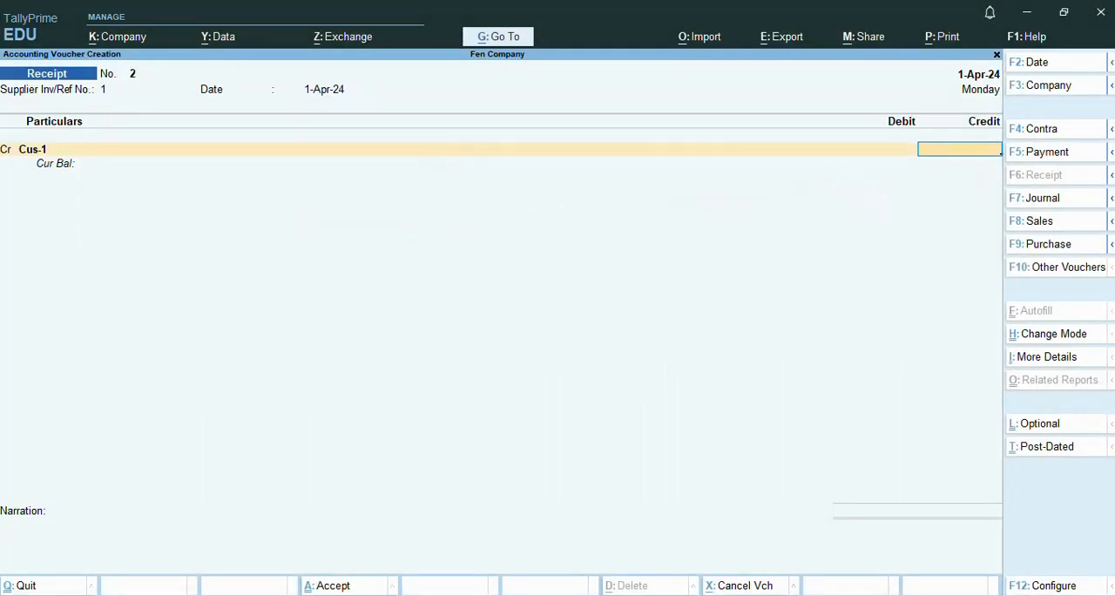
text(5000)
key(Return)
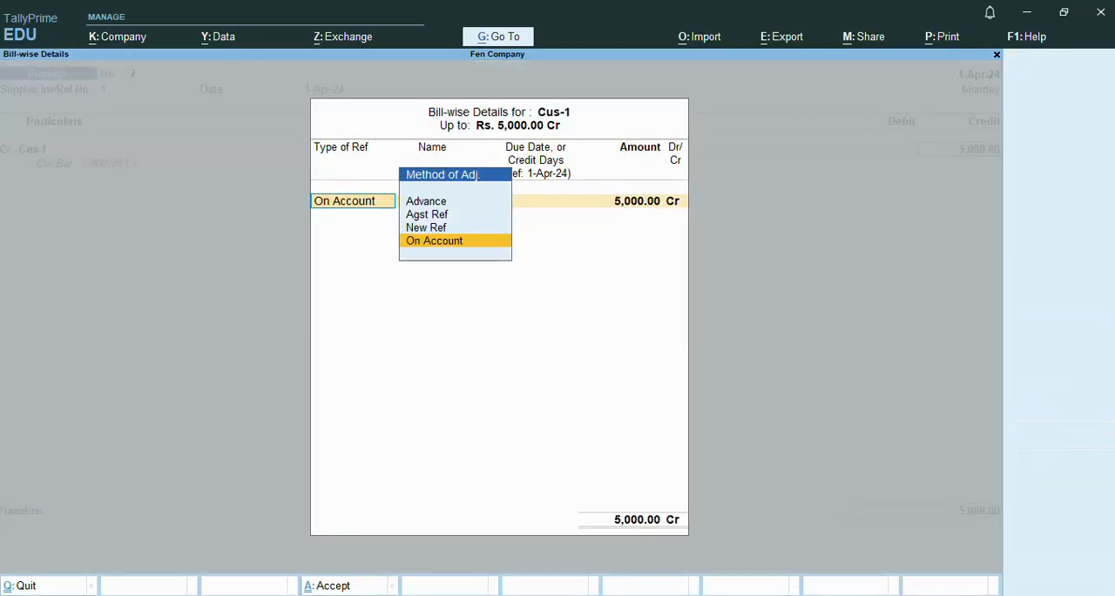
key(Return)
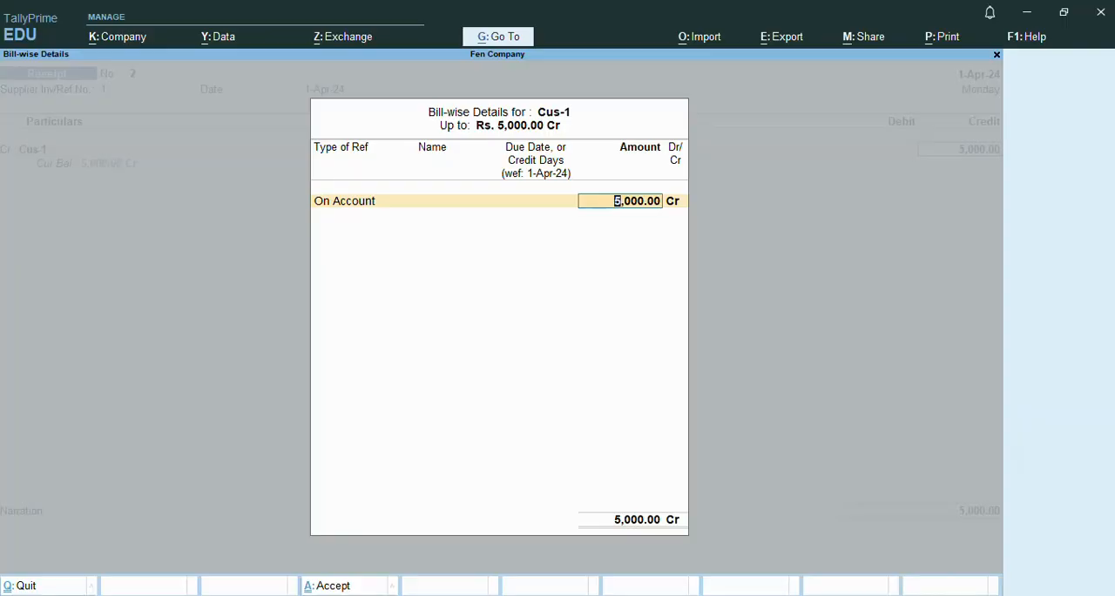
key(Return)
Debit Cash with 5,000.00, enter the narration "abd", and accept the Cus-1 Receipt voucher
key(Return)
key(Return)
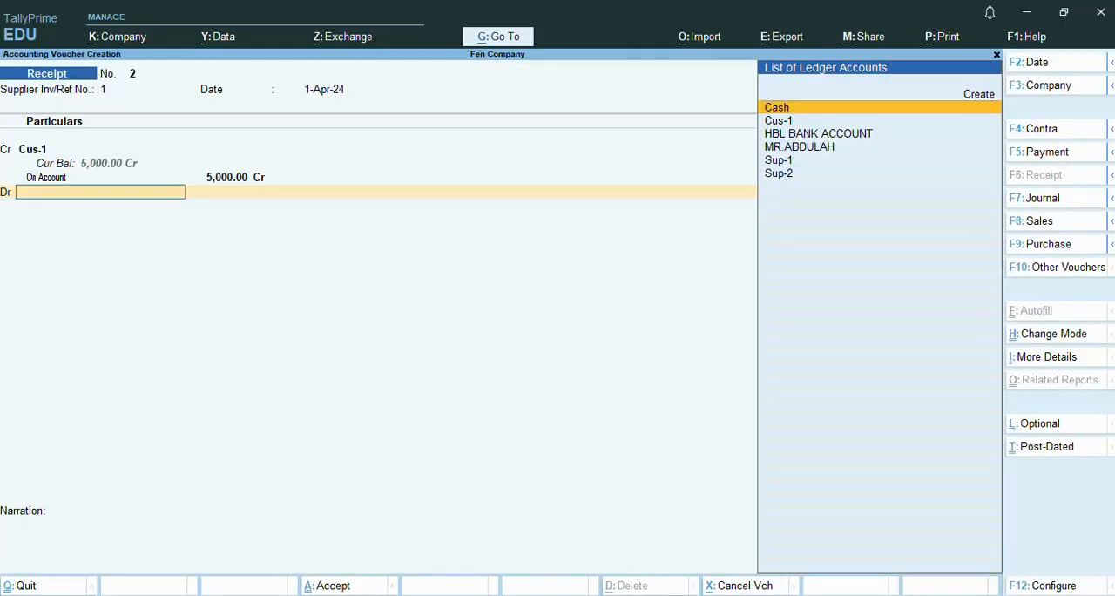
key(Return)
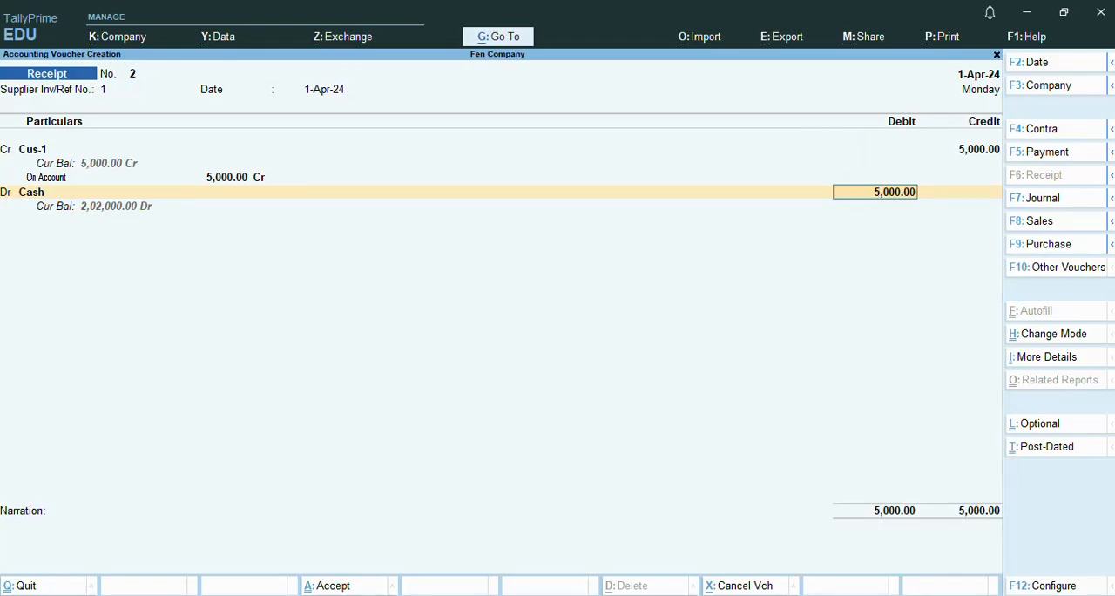
key(Return)
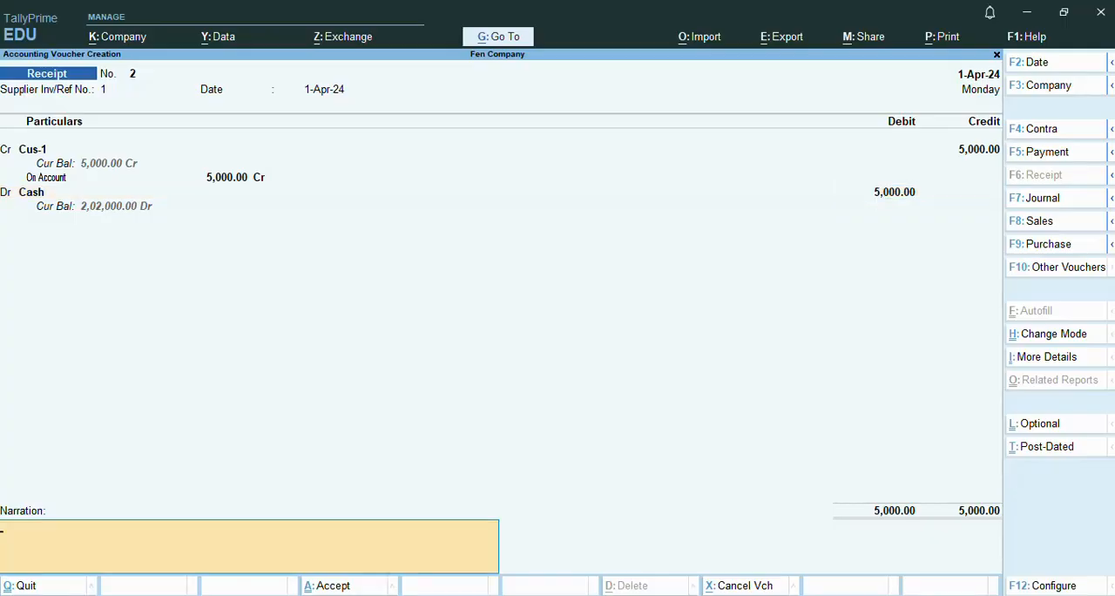
text(abd)
key(Return)
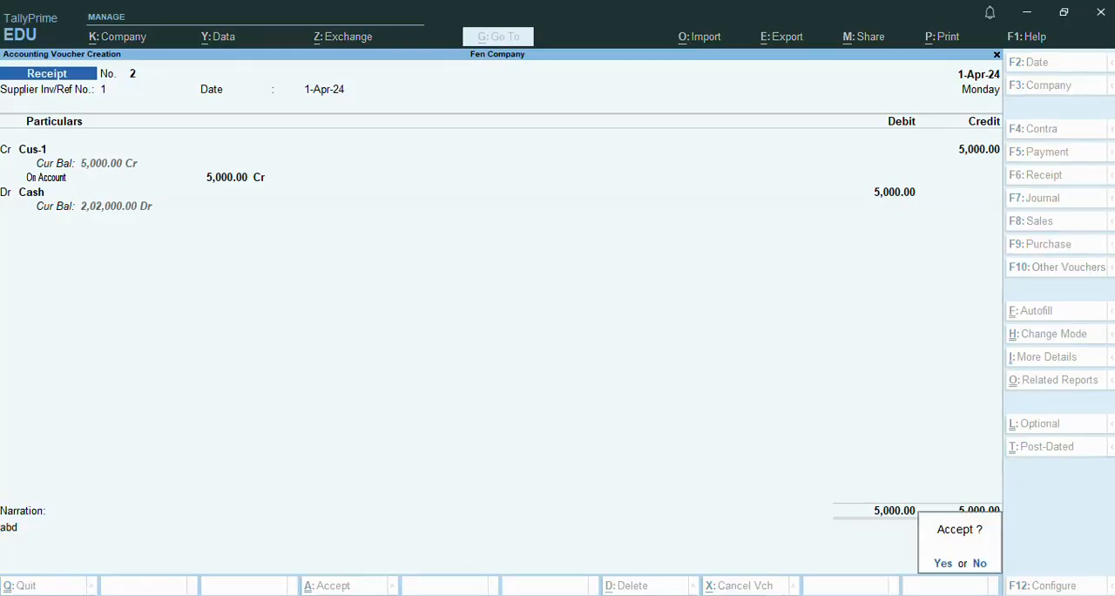
key(Return)
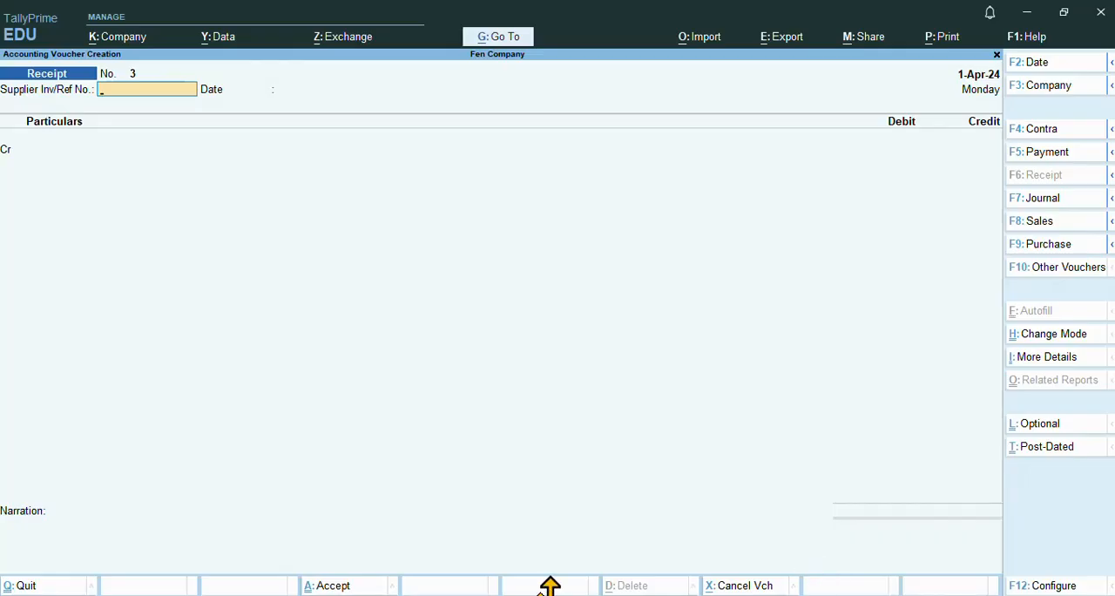
Review the Cus-1 and Cus-2 receipt notes in Notepad, and give the new TallyPrime receipt supplier reference number 4 dated 1-Apr-24
mouse_move(335, 540)
click(649, 562)
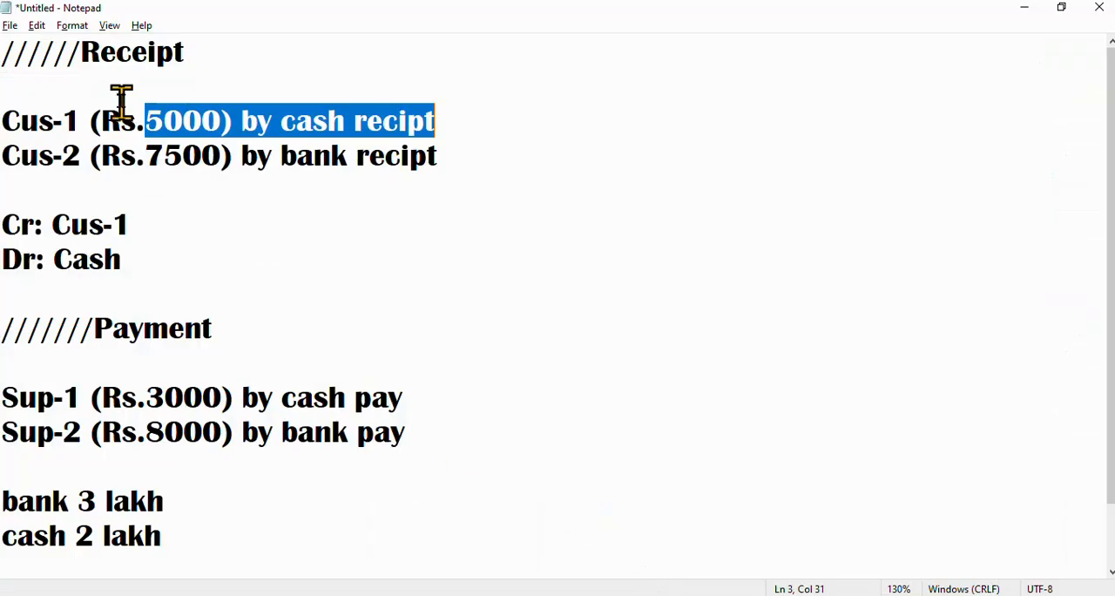
click(150, 121)
drag(440, 120, 15, 97)
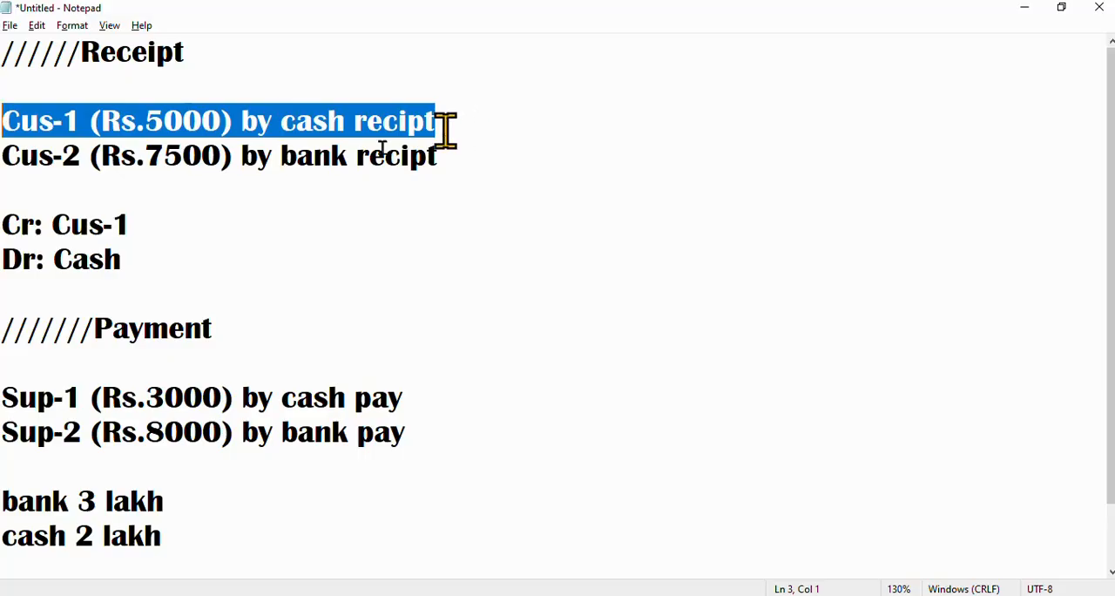
drag(453, 157, 13, 152)
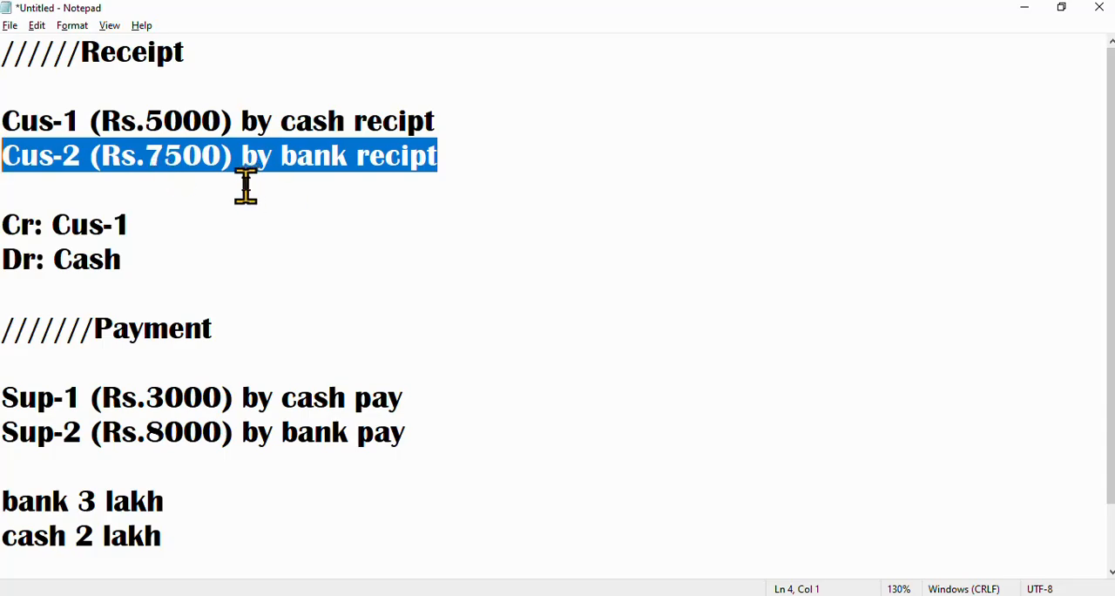
key(alt+Tab)
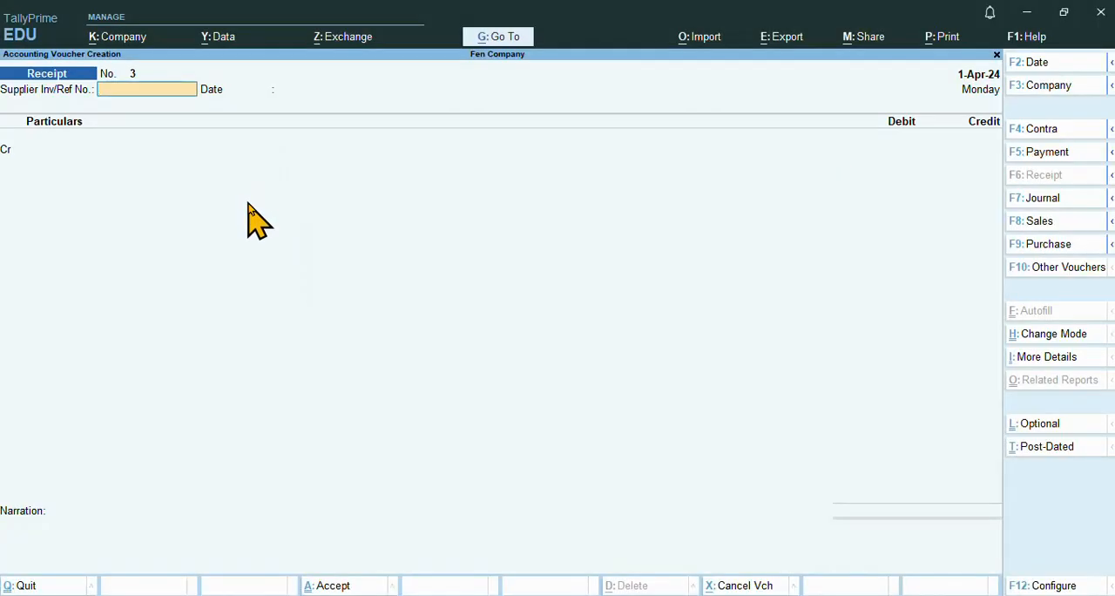
text(4)
key(Return)
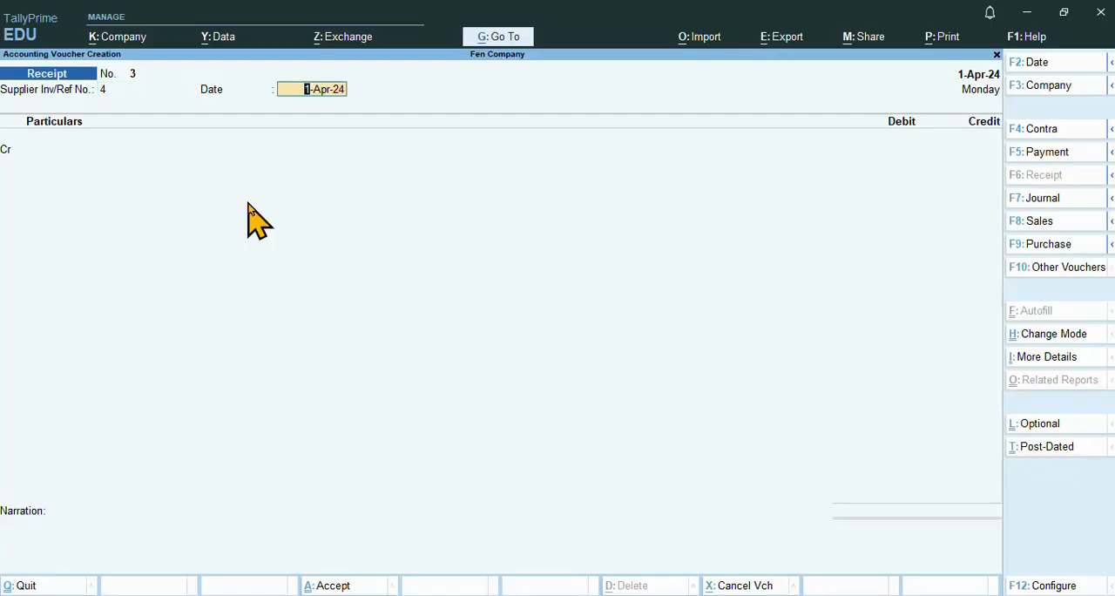
key(Return)
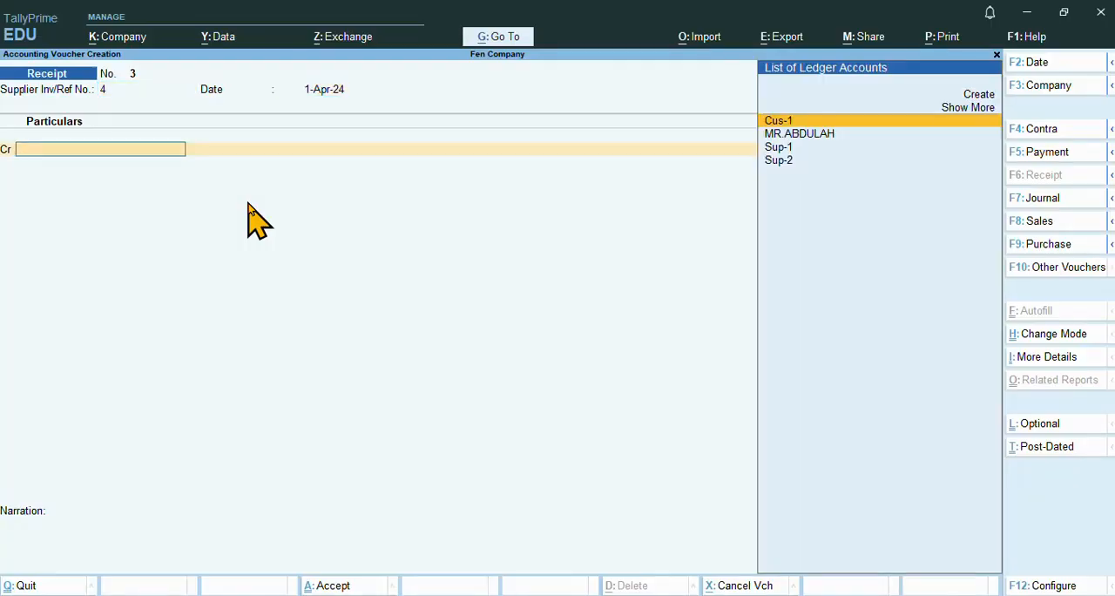
Create a ledger named Cus-2 under Sundry Debtors with default details and accept it as this receipt's credit party
key(alt+c)
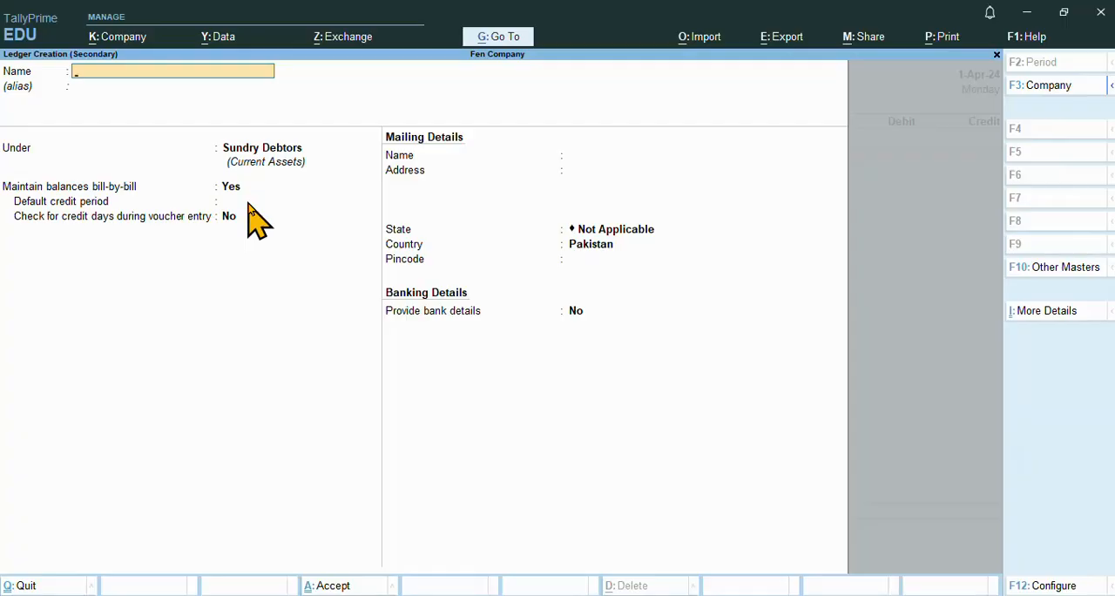
text(Cus-2)
key(Return)
key(Return)
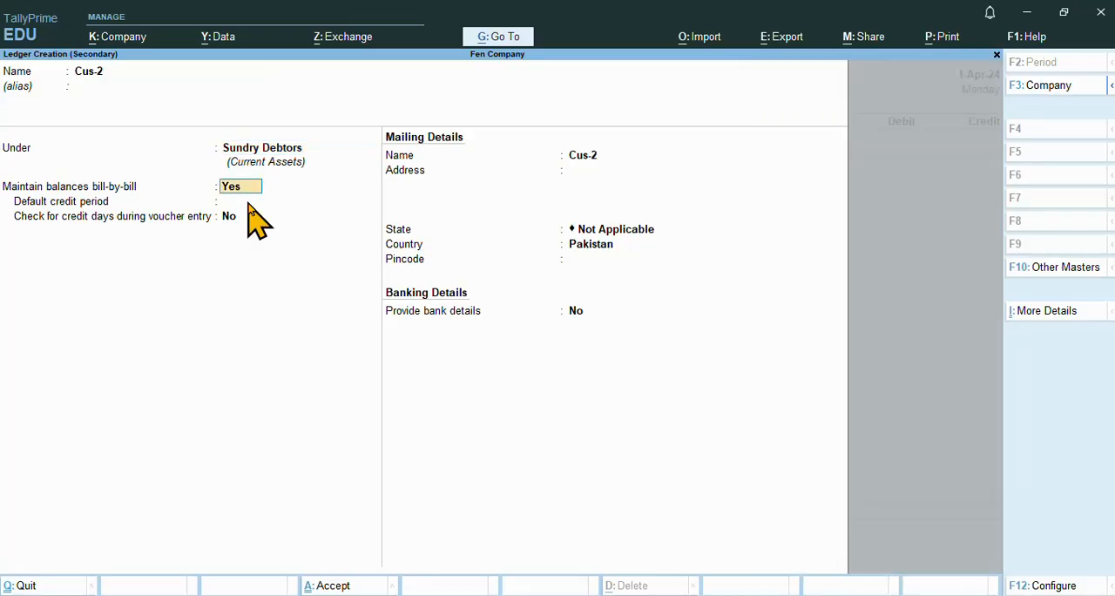
key(Return)
key(Return)
key(Return)
key(Return)
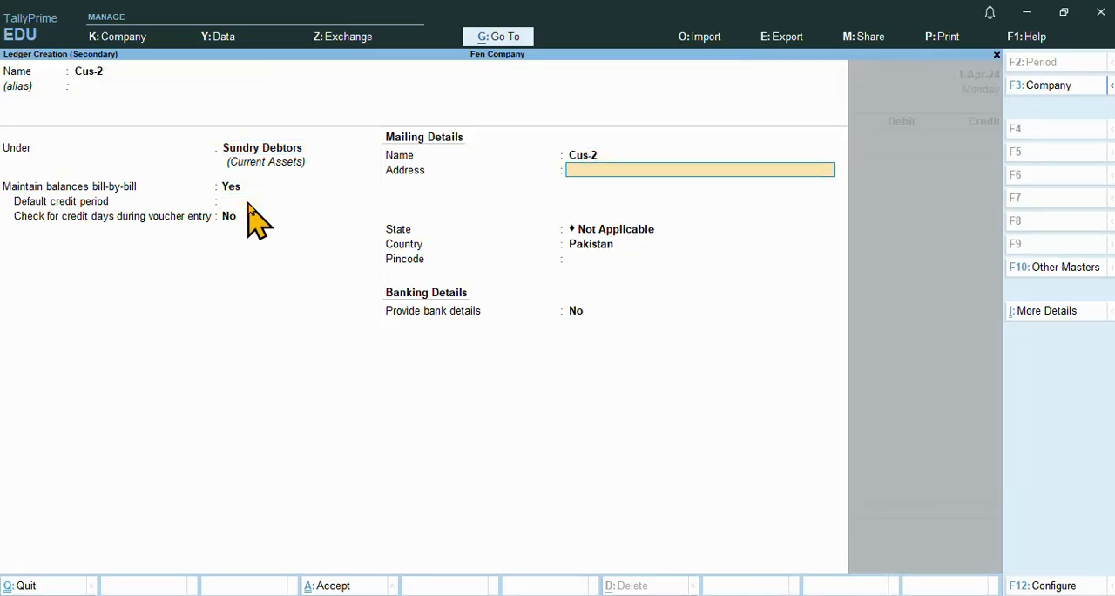
key(Return)
key(Return)
key(Return)
key(Return)
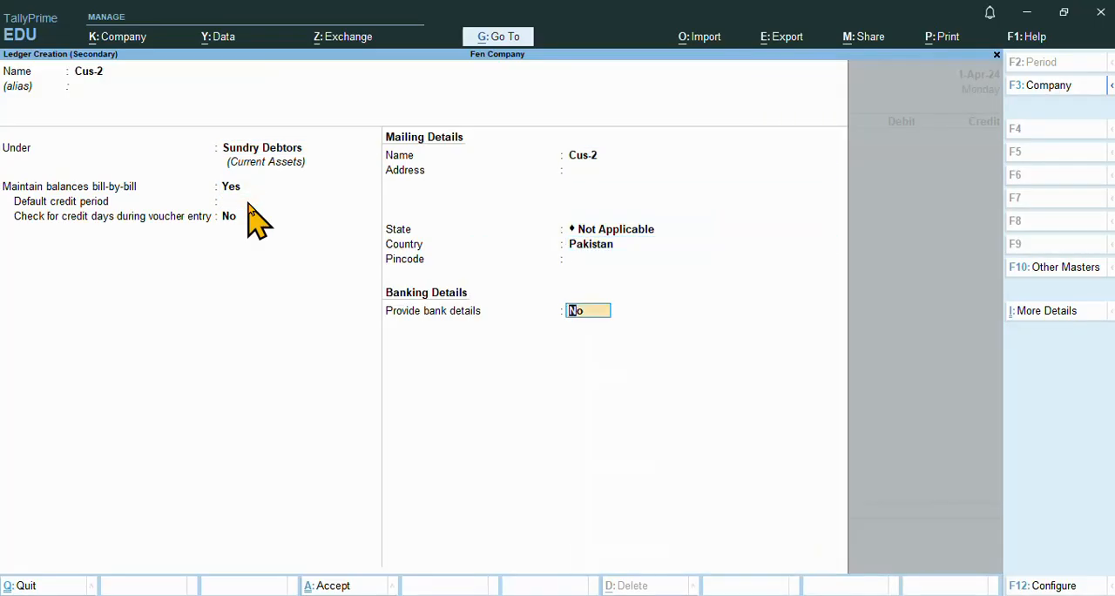
key(Return)
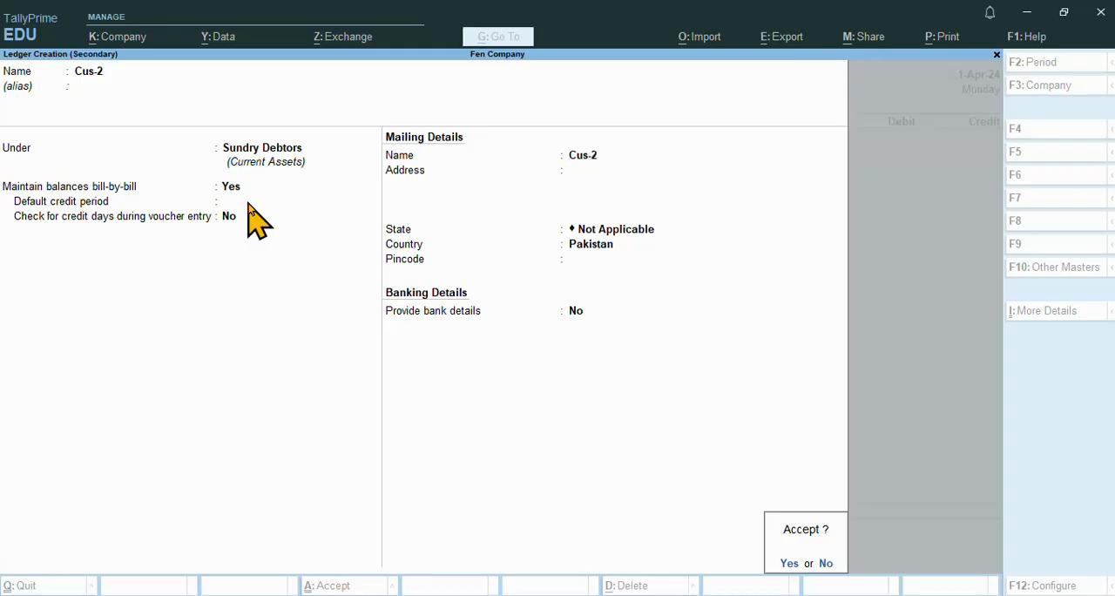
key(Return)
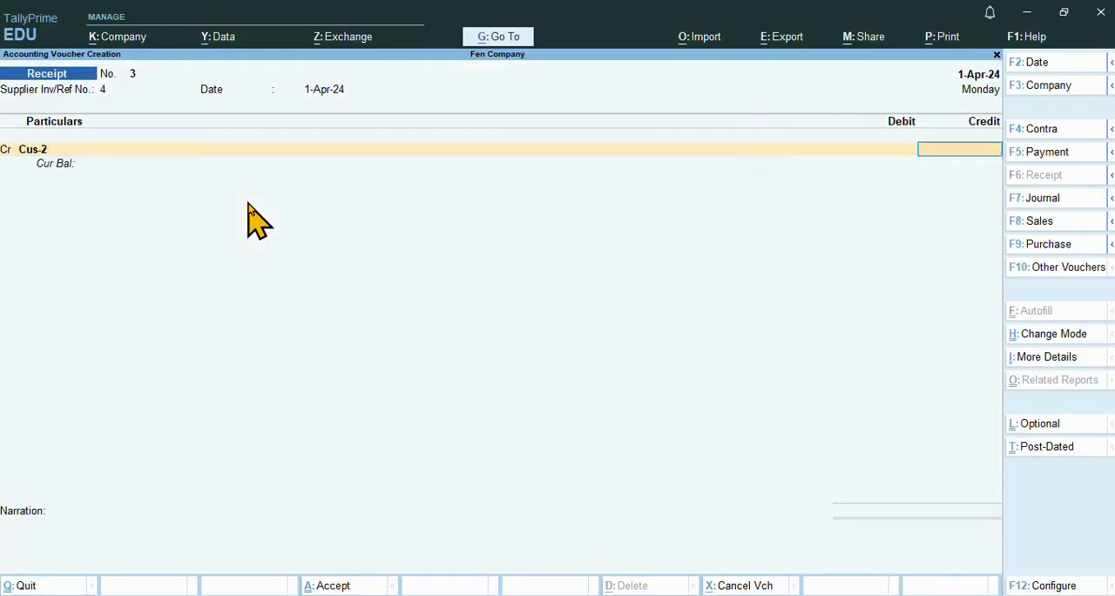
Credit Cus-2 with 7500 and allocate the whole amount as On Account in the bill-wise details
text(7500)
key(Return)
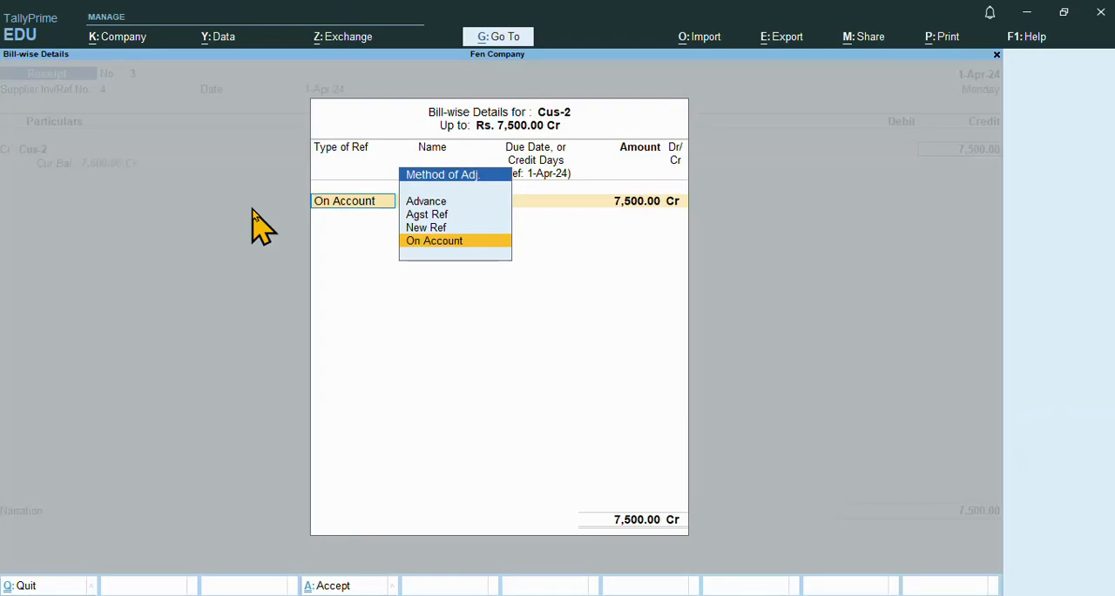
key(Return)
Choose HBL BANK ACCOUNT as the debit ledger for the Cus-2 receipt
key(Return)
key(Return)
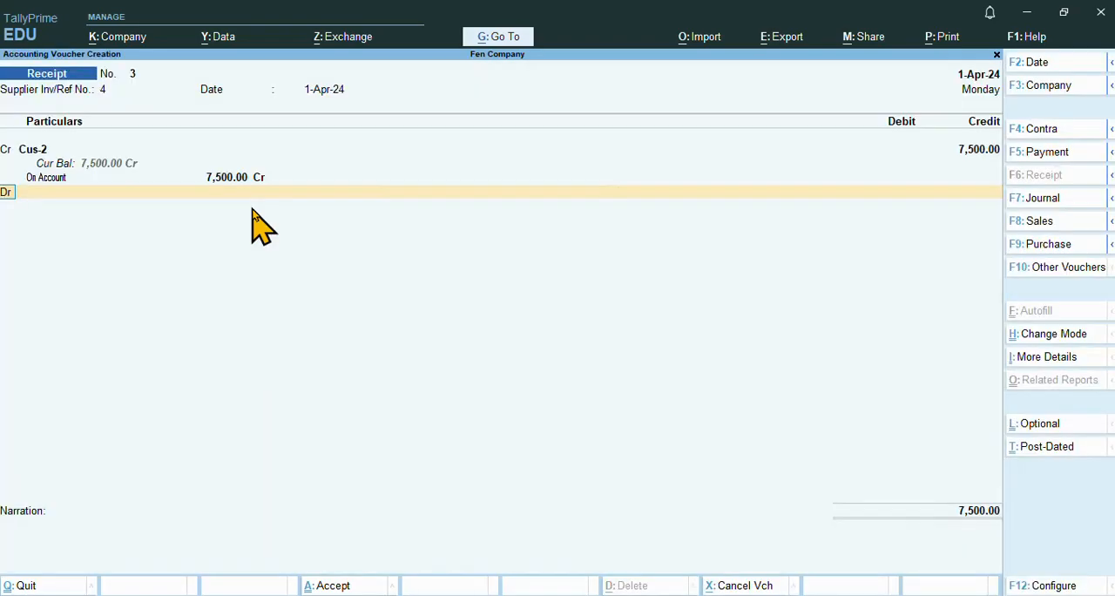
key(Return)
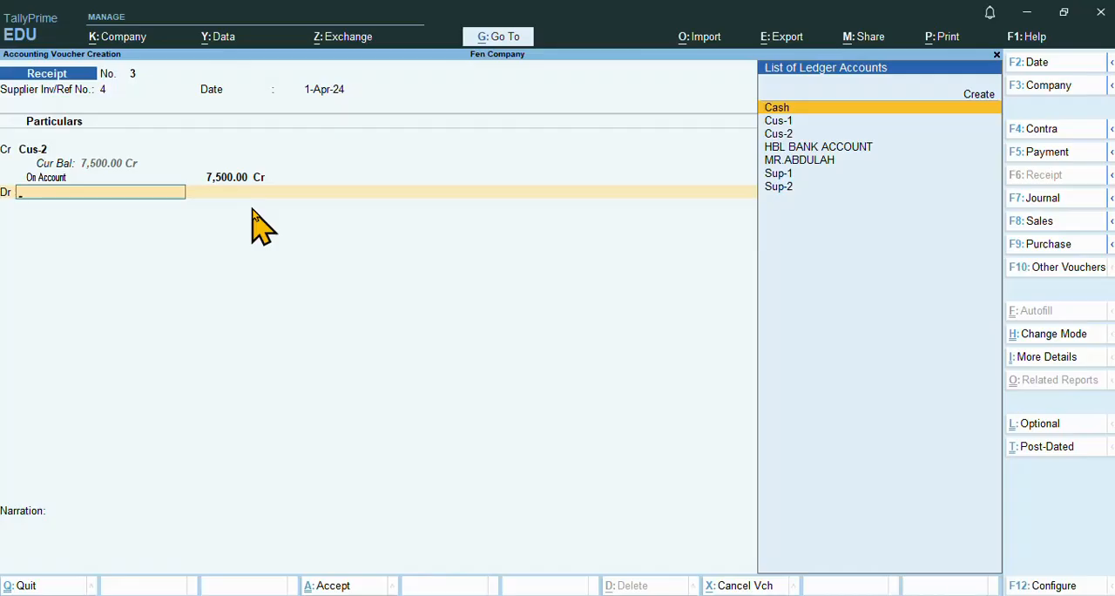
key(Down)
key(Down)
key(Down)
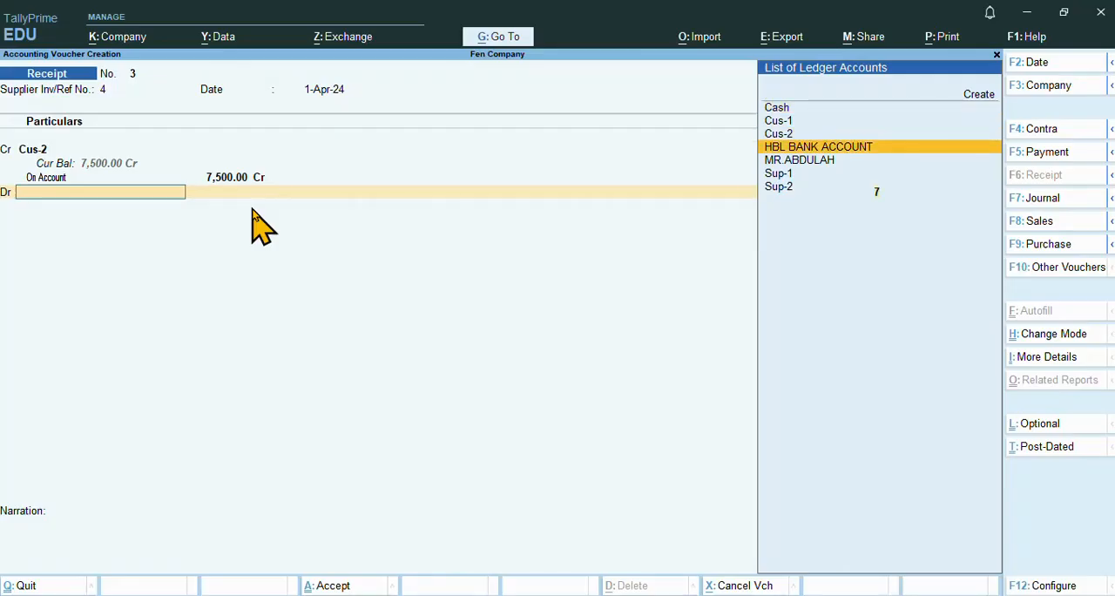
key(Return)
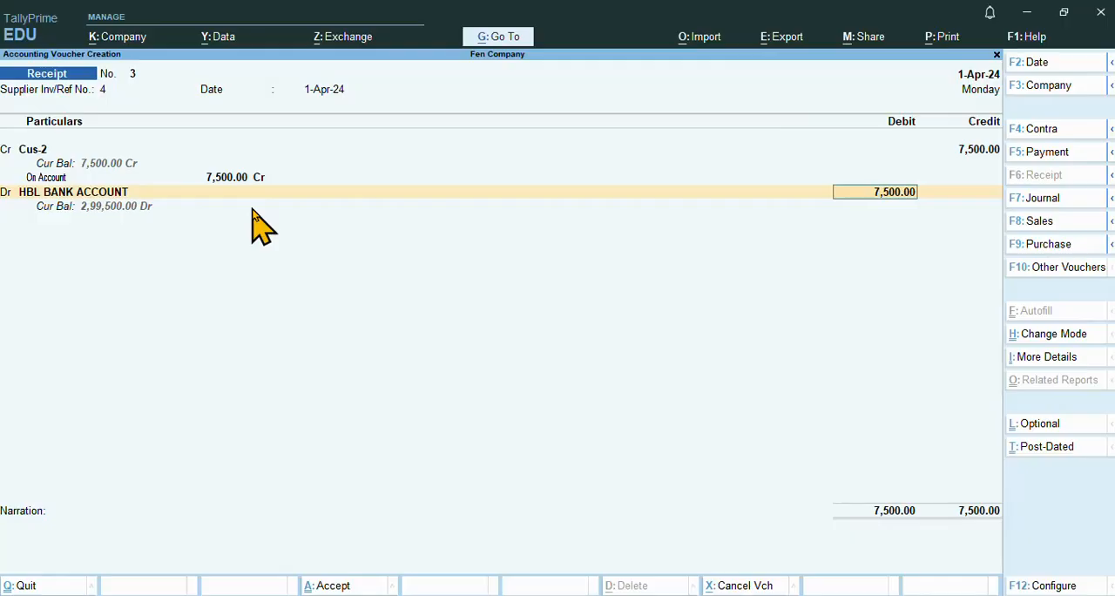
Switch to the Notepad notes and check the Sup-2 bank payment amount in the Payment section
click(526, 593)
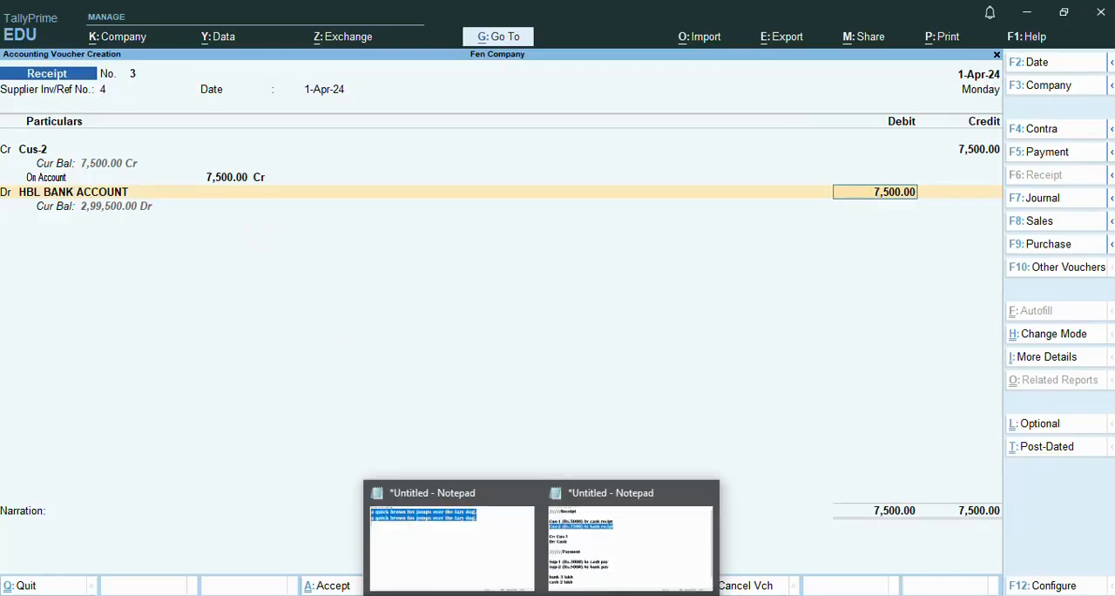
click(615, 570)
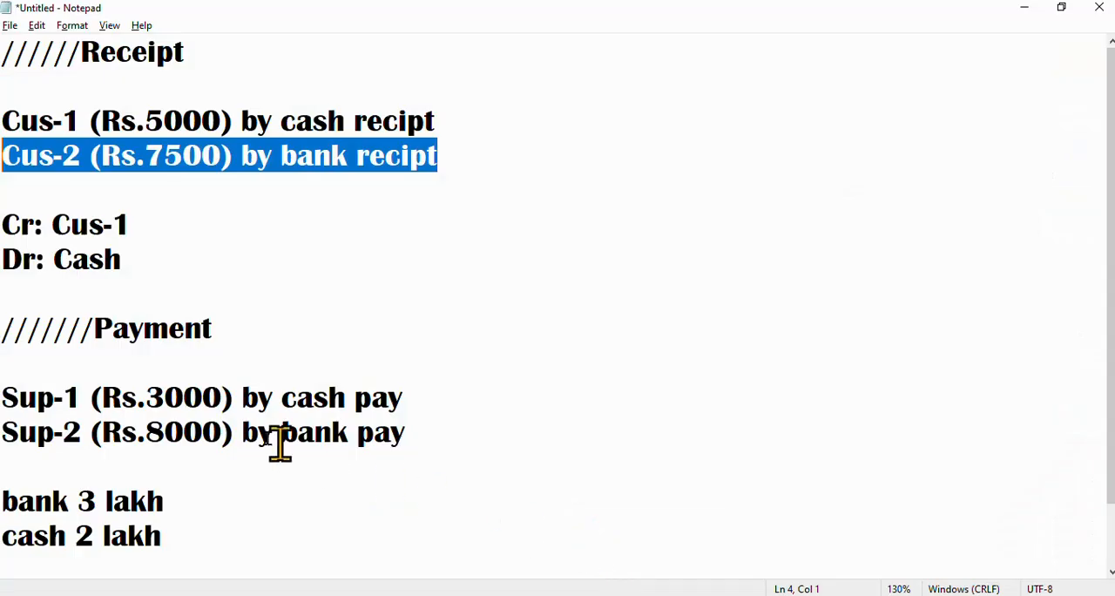
click(172, 432)
drag(137, 433, 219, 430)
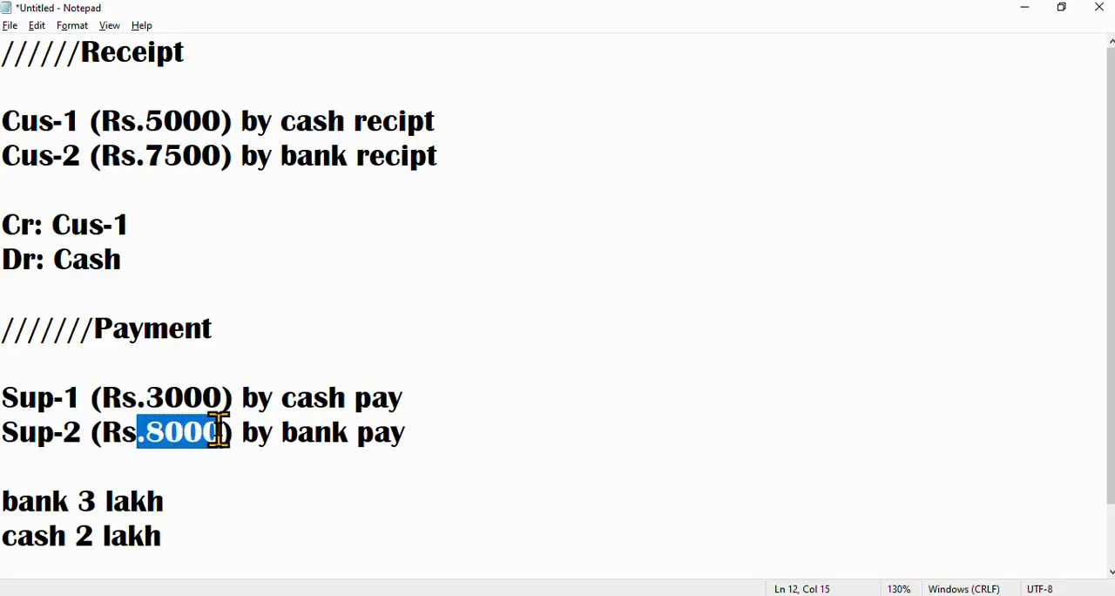
Switch back to TallyPrime and allocate the HBL BANK ACCOUNT debit of 7500 as Cheque/DD with instrument number 123456, leaving the bank name empty
key(alt+Tab)
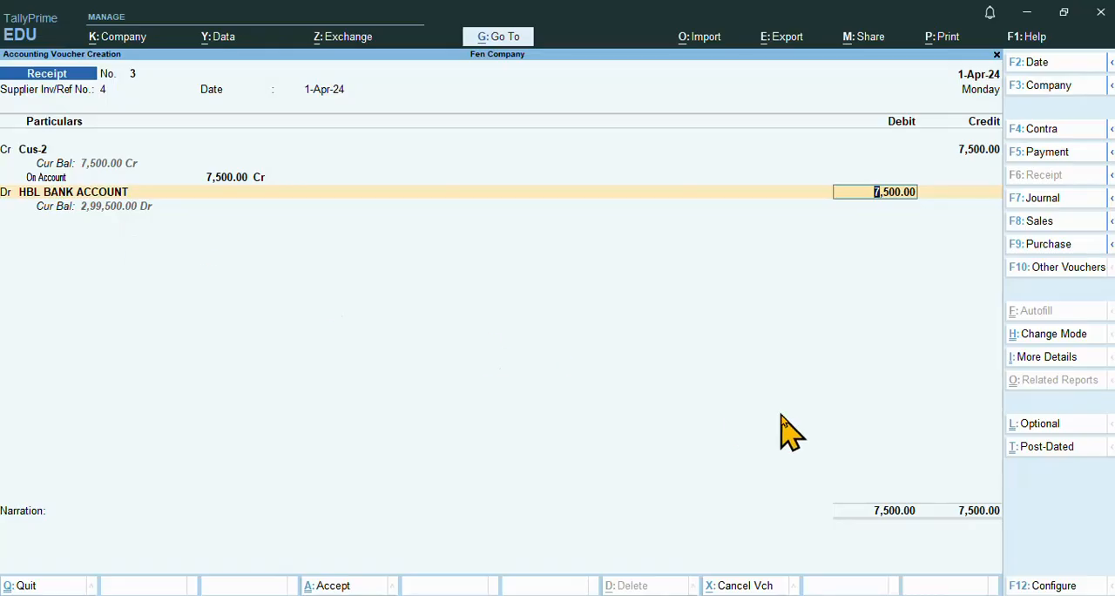
key(Return)
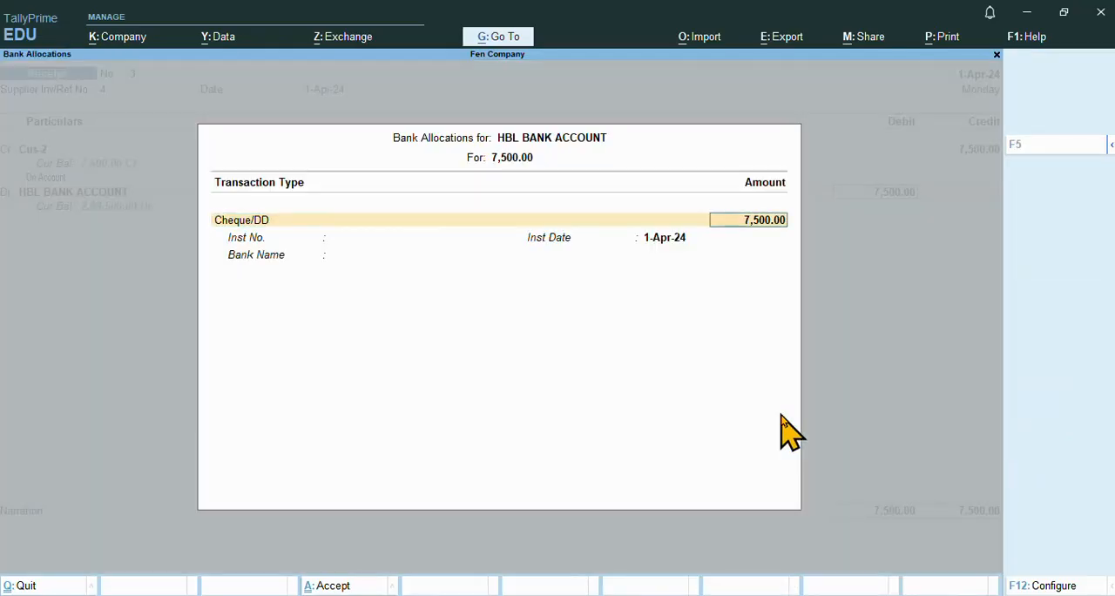
key(Return)
key(Return)
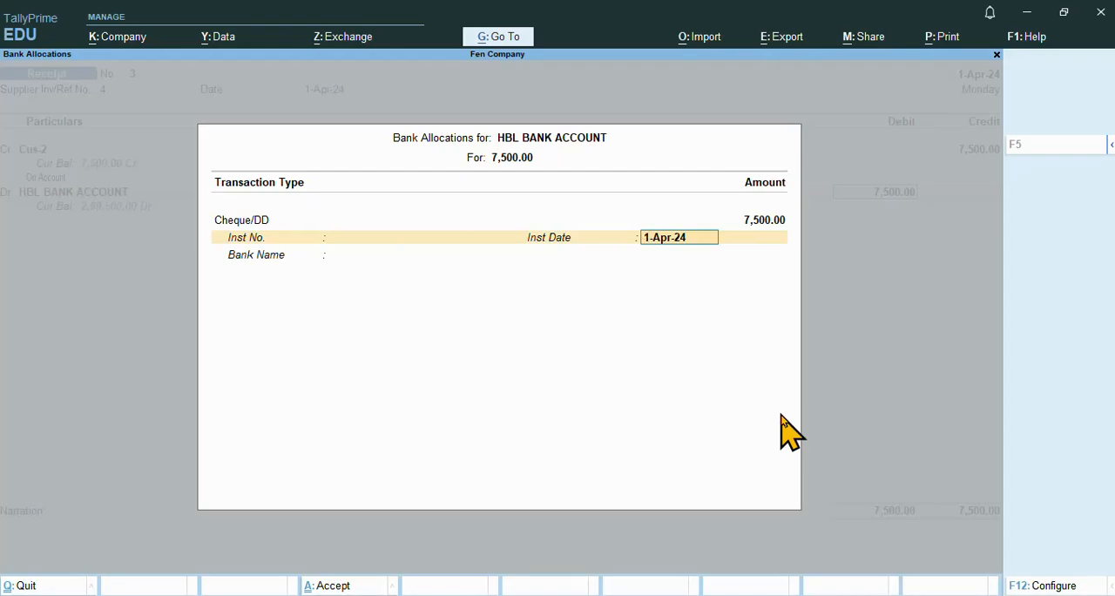
key(shift+Tab)
text(123456)
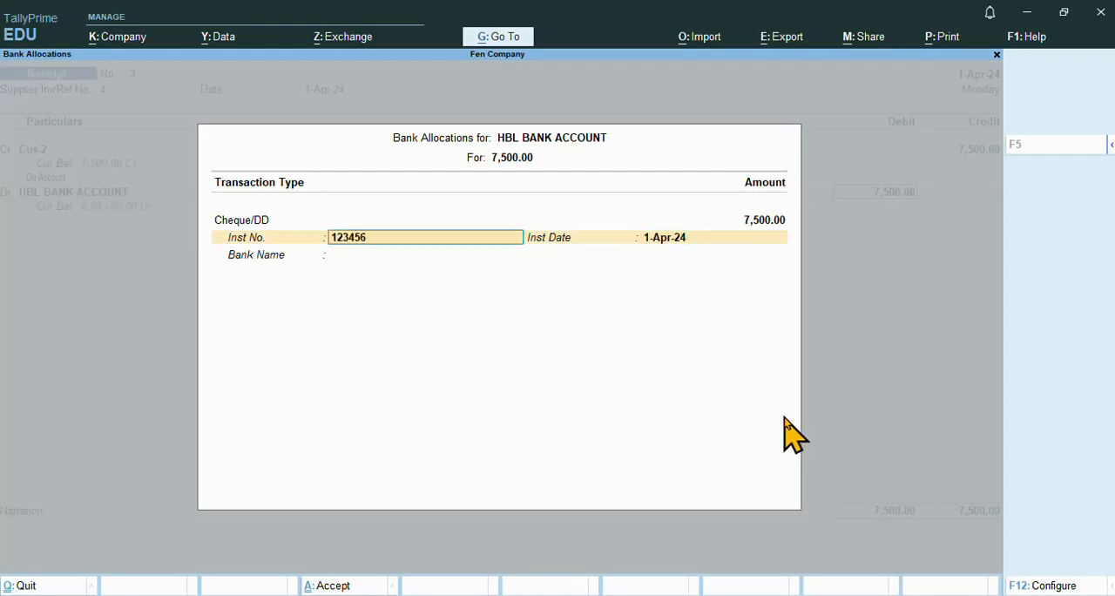
key(Return)
key(Return)
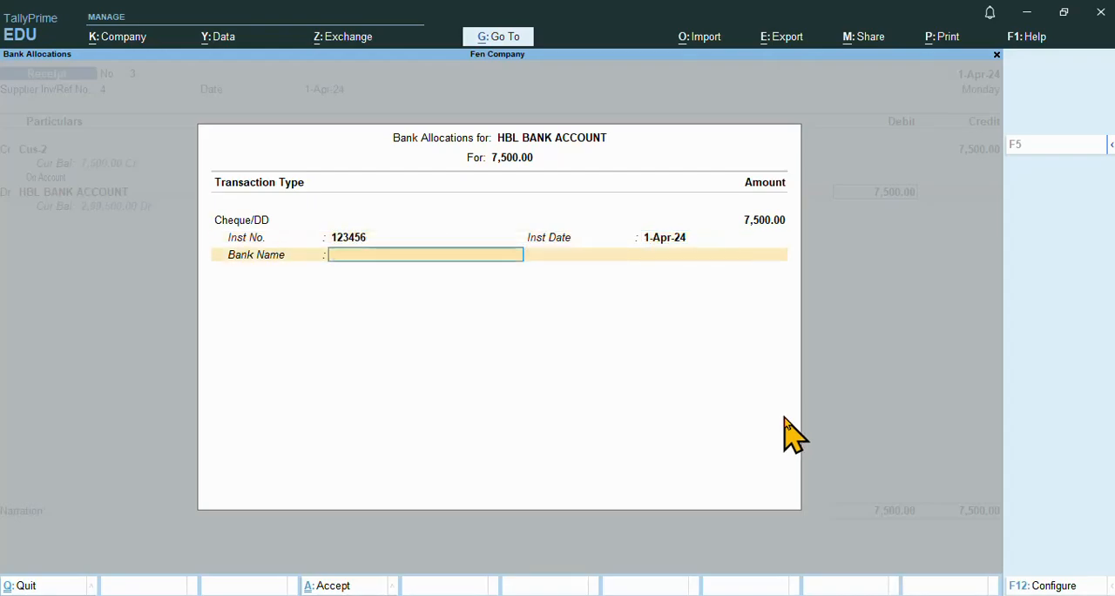
text(B)
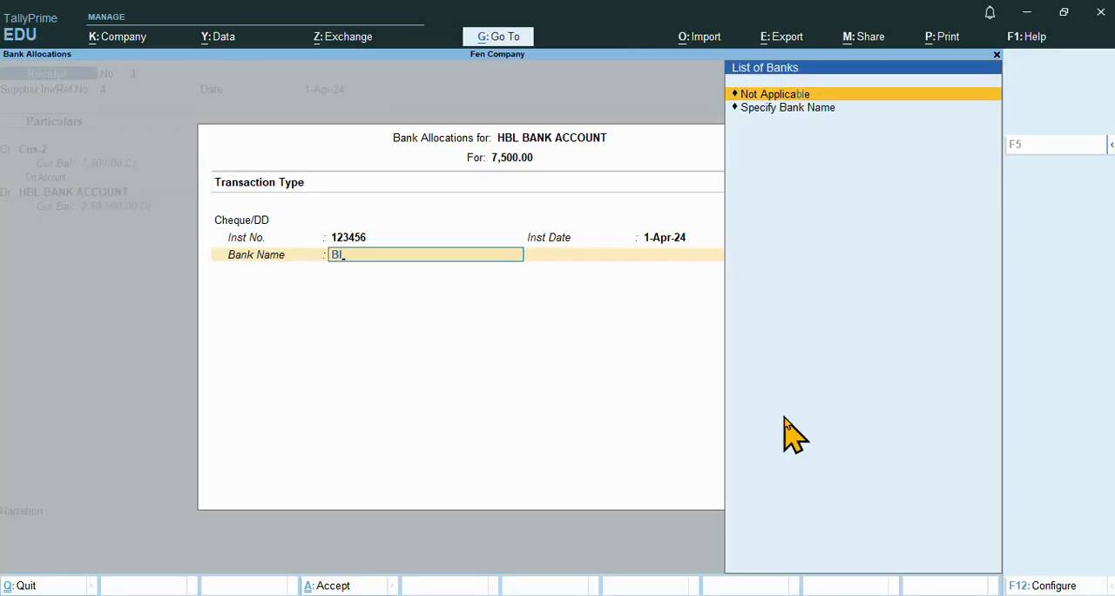
key(BackSpace)
key(Return)
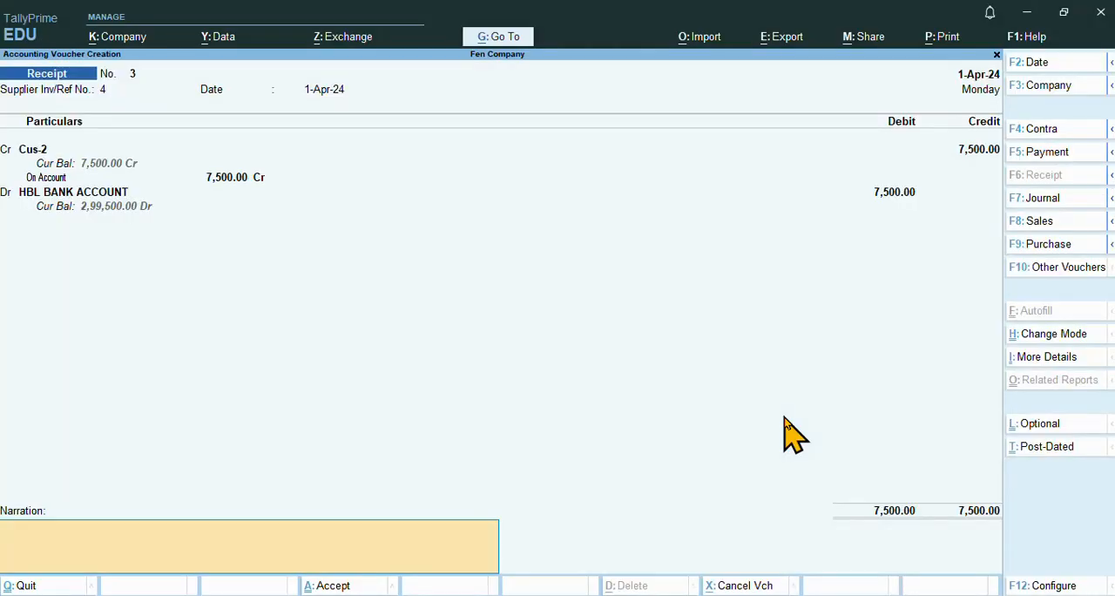
Add the narration "abd", save the Cus-2 receipt voucher and quit voucher creation to the Gateway of Tally
text(abd)
key(Return)
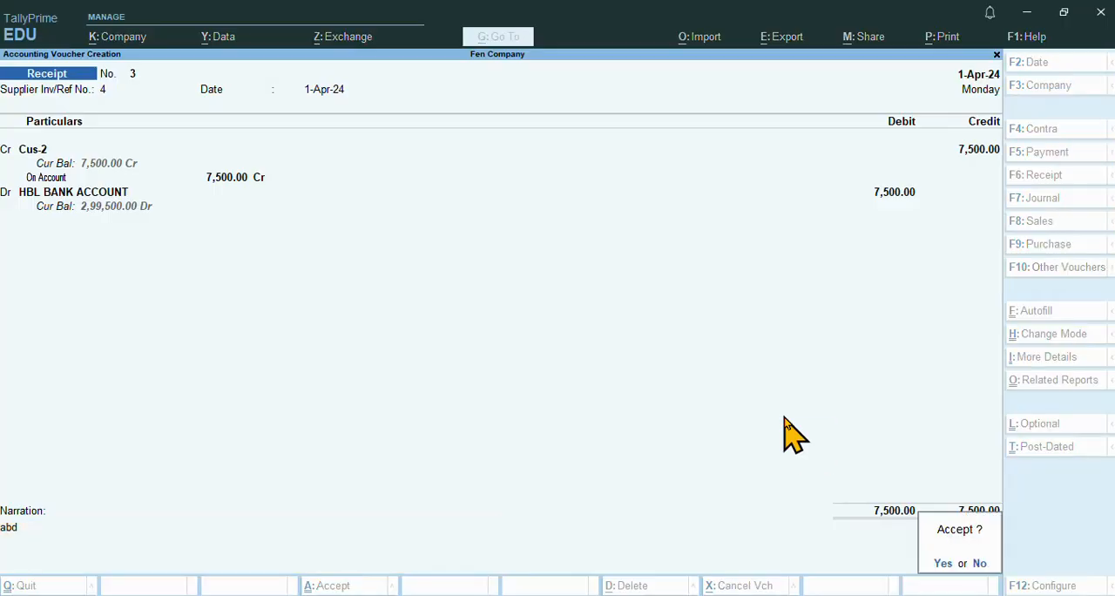
key(Return)
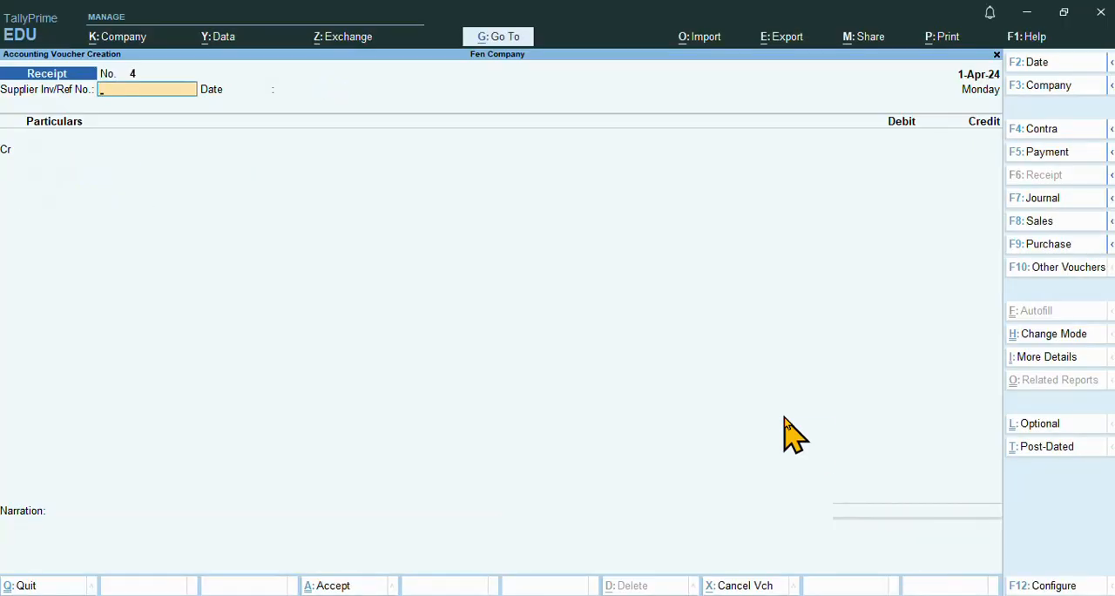
key(Escape)
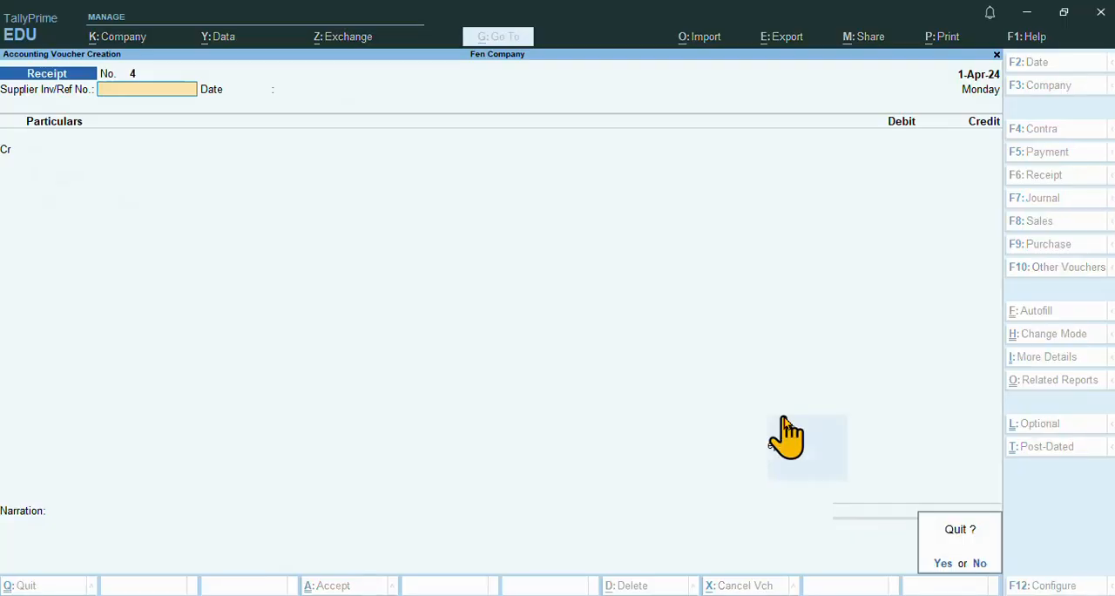
key(Return)
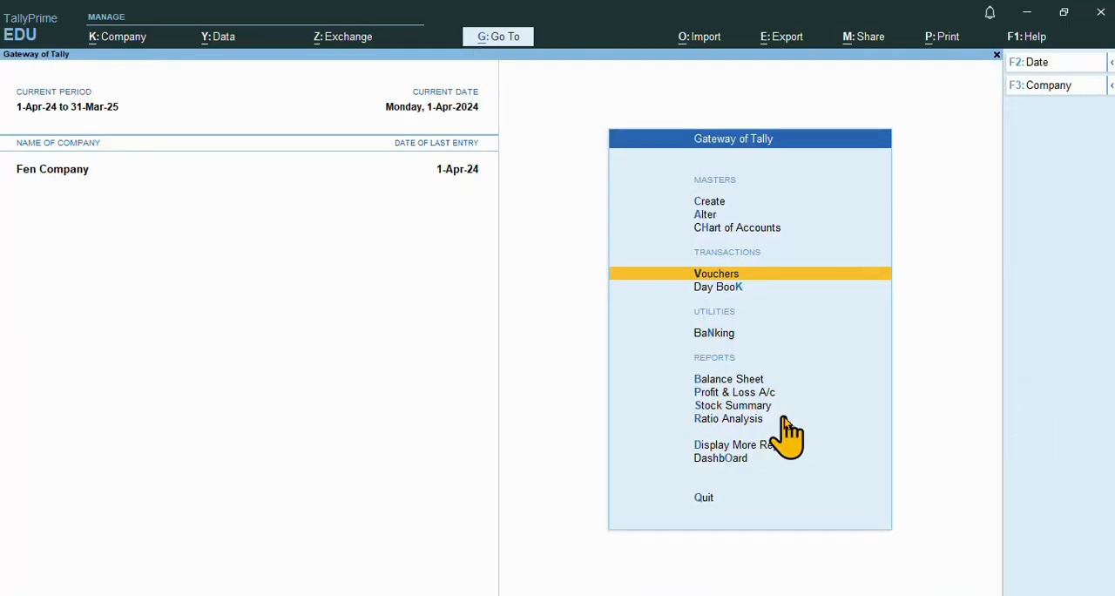
Reopen voucher entry and review the saved vouchers from the Cus-2 receipt back to the Sup-1 payment and forward again
key(Return)
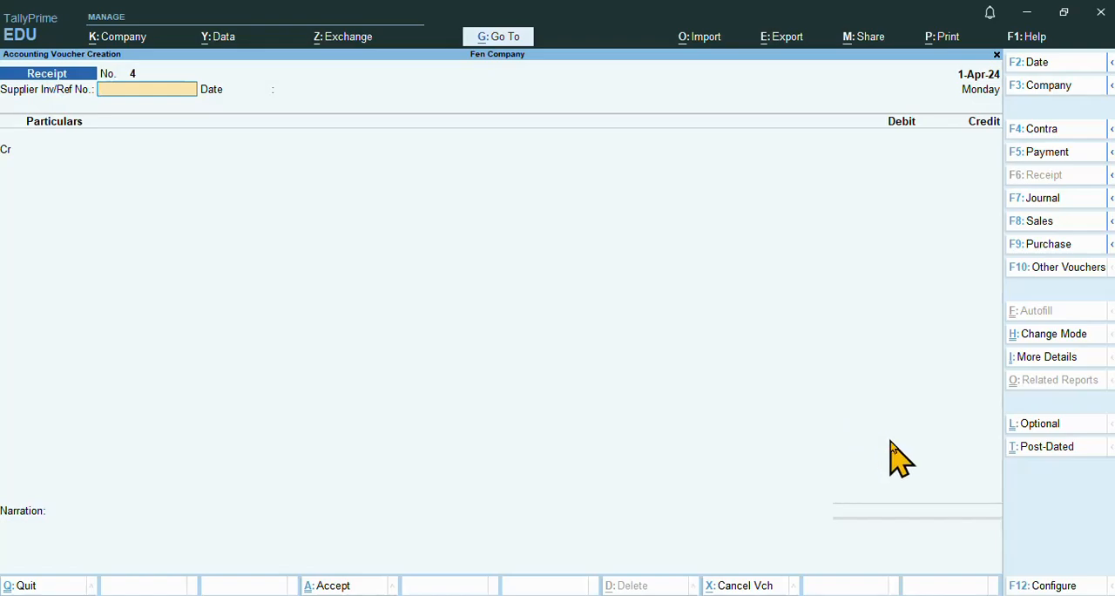
key(Page_Up)
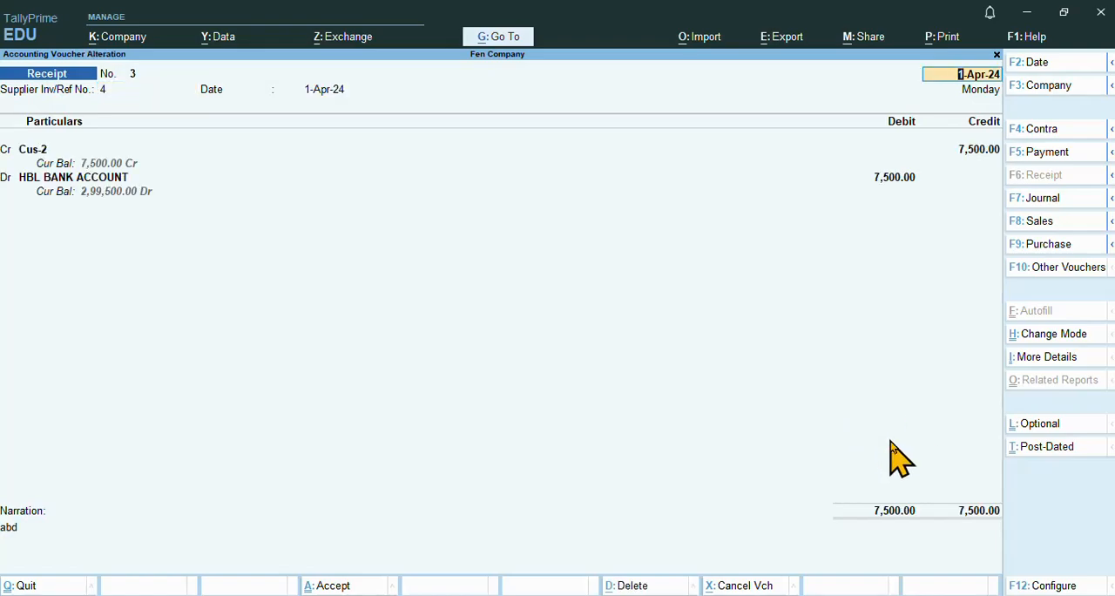
key(Page_Up)
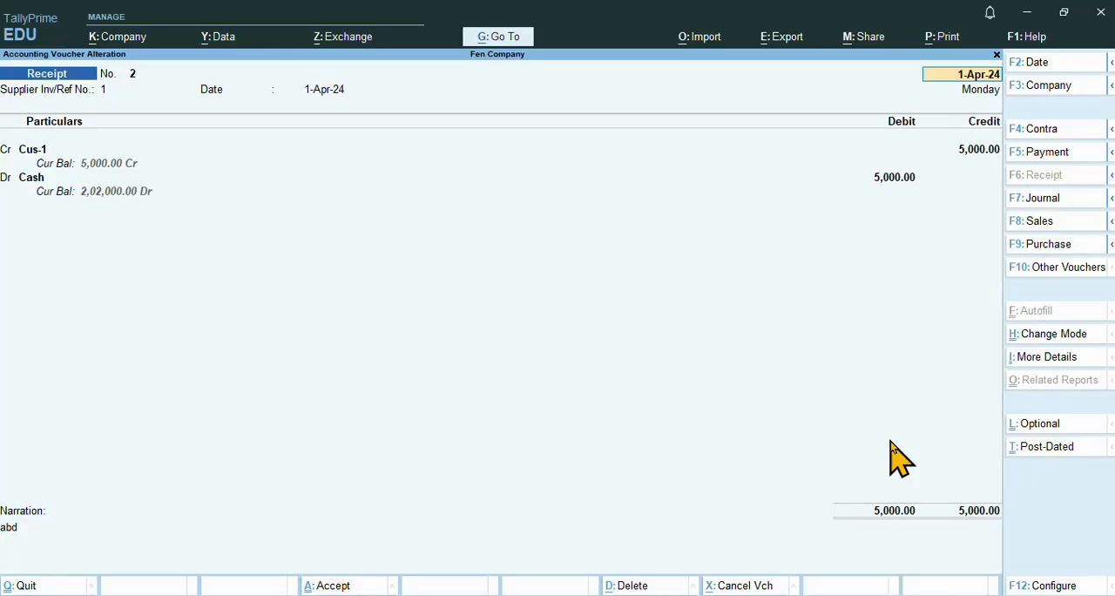
key(Page_Up)
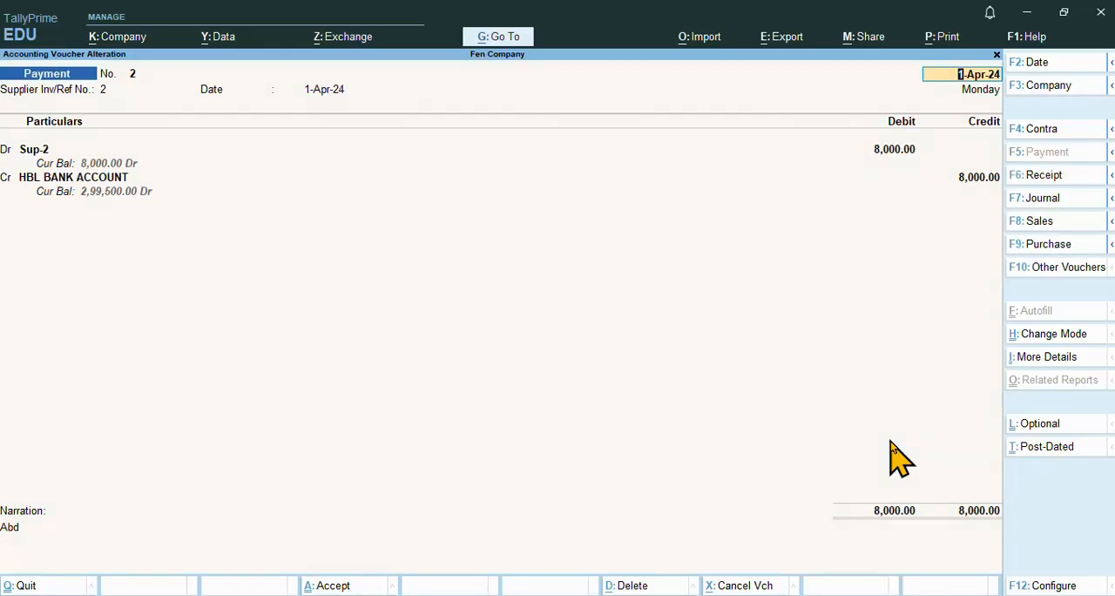
key(Page_Up)
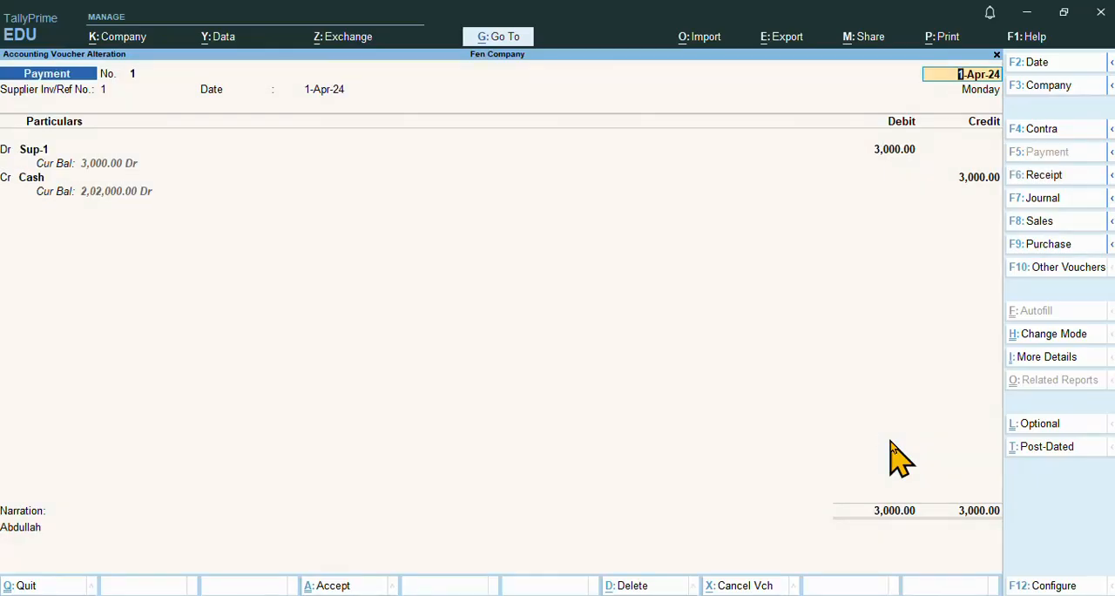
key(Page_Down)
key(Page_Down)
key(Page_Down)
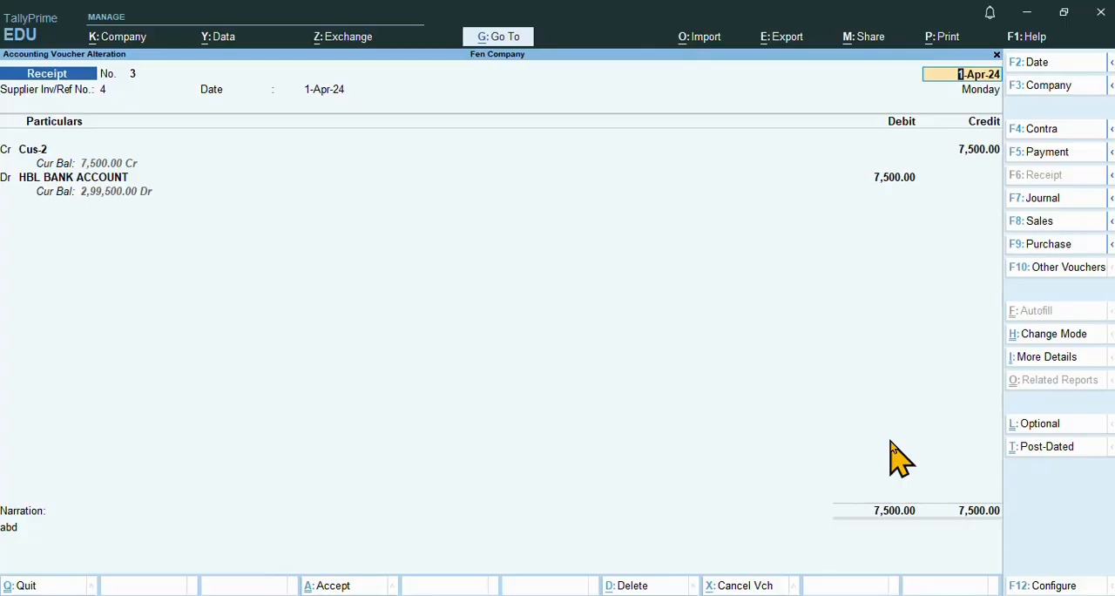
Review the Cus-1 receipt and the Sup-2 and Sup-1 payment vouchers again, then back out of voucher entry
key(ctrl+a)
key(Page_Up)
key(Page_Up)
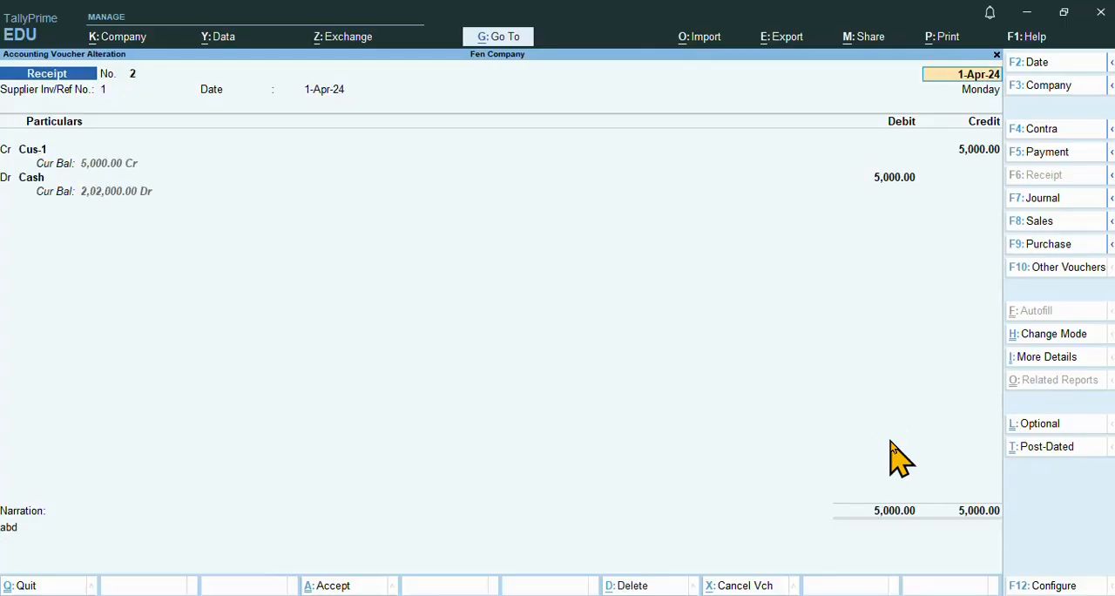
key(Page_Up)
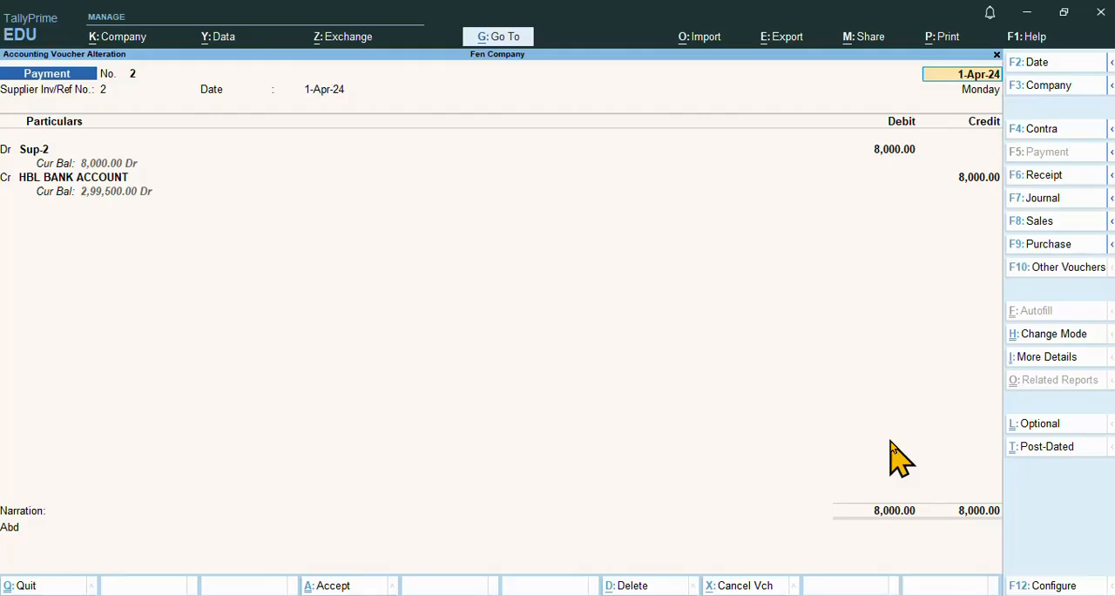
key(Page_Up)
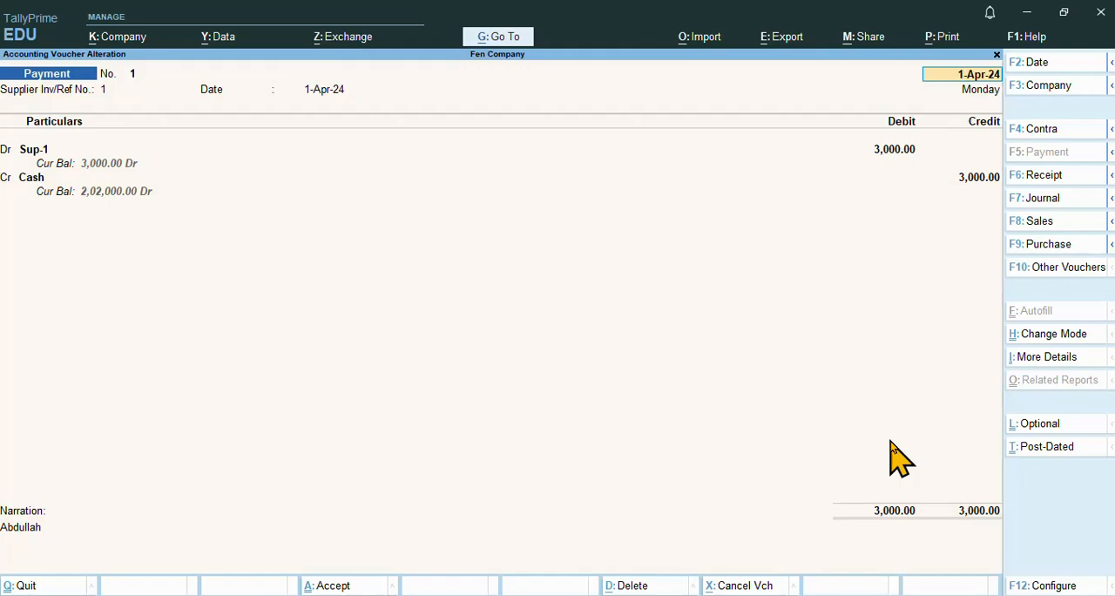
key(BackSpace)
key(Escape)
key(y)
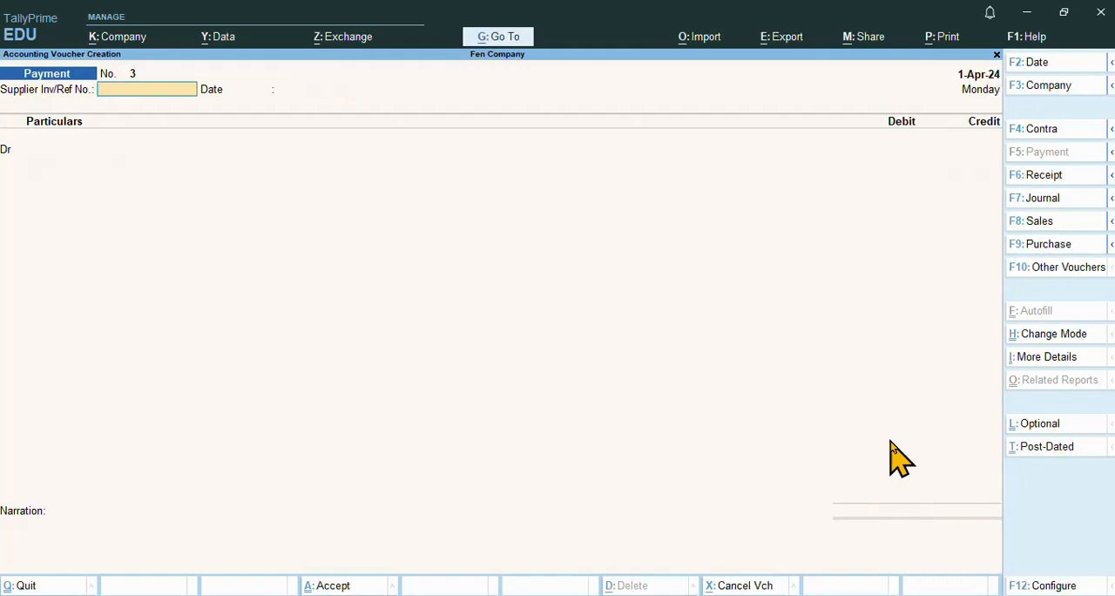
key(Escape)
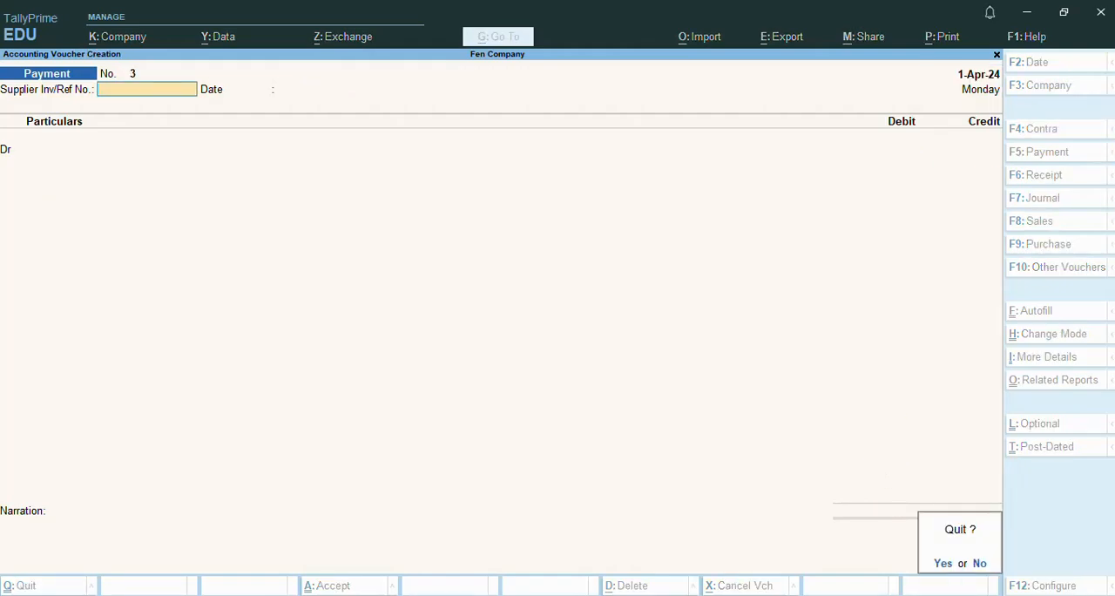
Switch to the Notepad notes and go over the Payment and Receipt sections
click(578, 553)
click(418, 383)
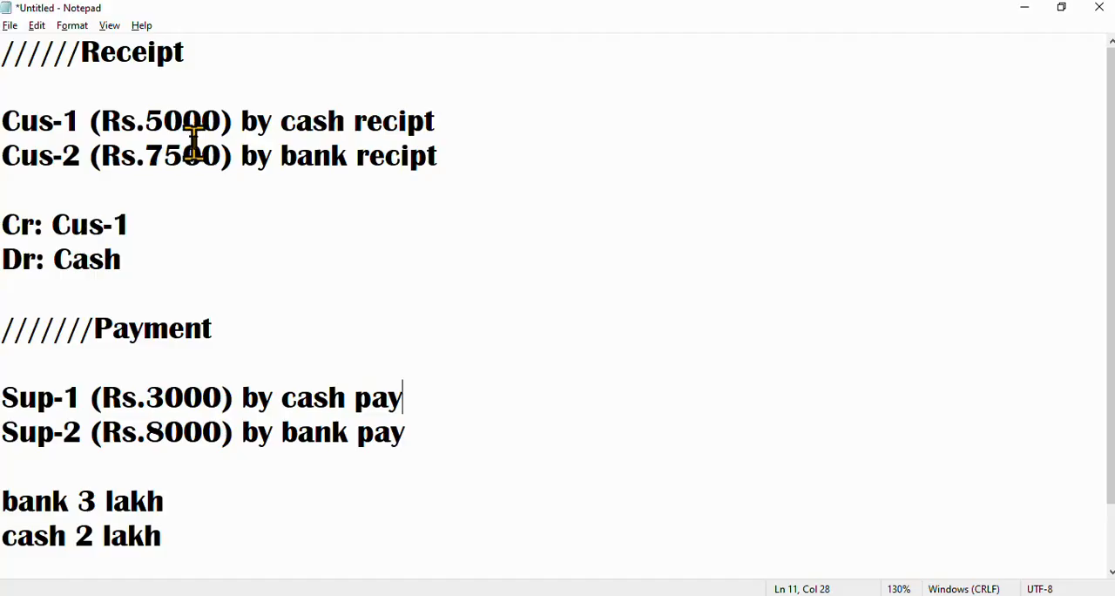
drag(224, 332, 5, 331)
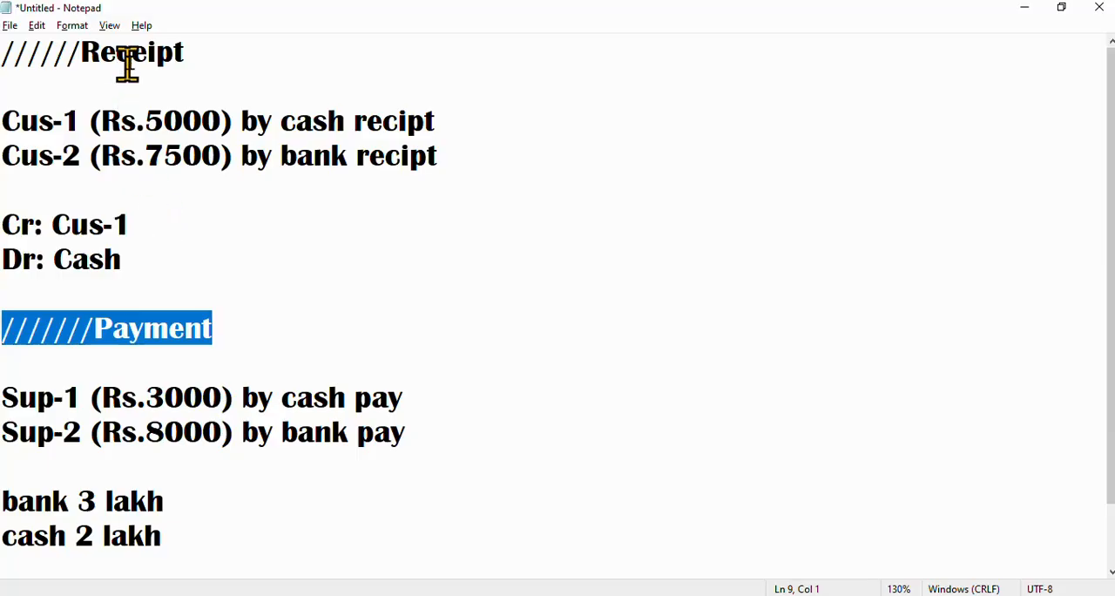
click(204, 47)
key(shift+Home)
click(221, 39)
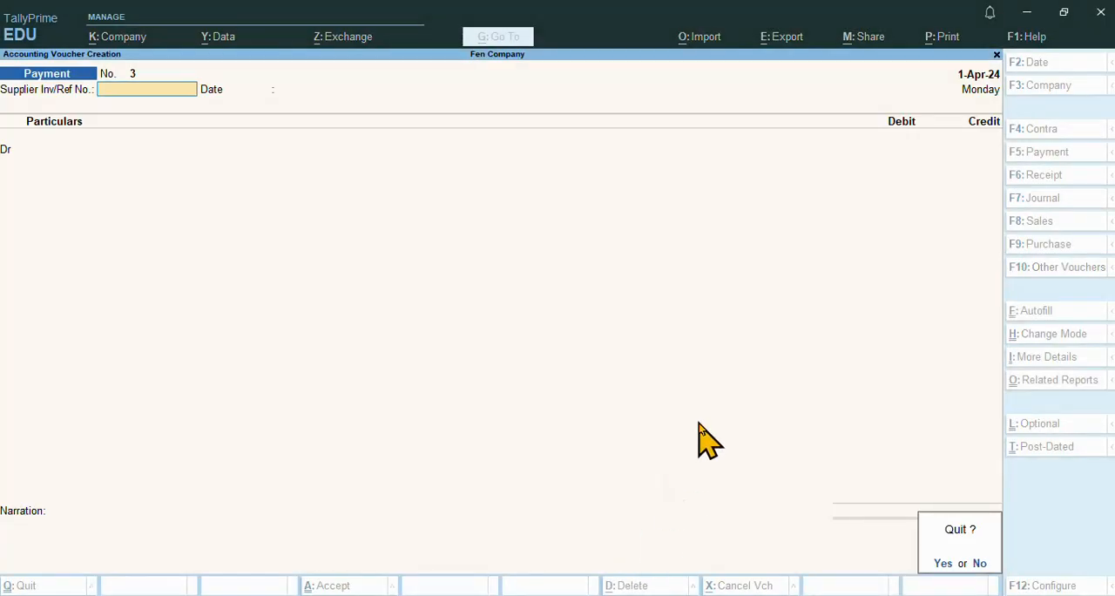
Return to TallyPrime without quitting the program, open the Day Book and check the Cus-1, Cus-2, Sup-1 and Sup-2 entries
key(Return)
key(Escape)
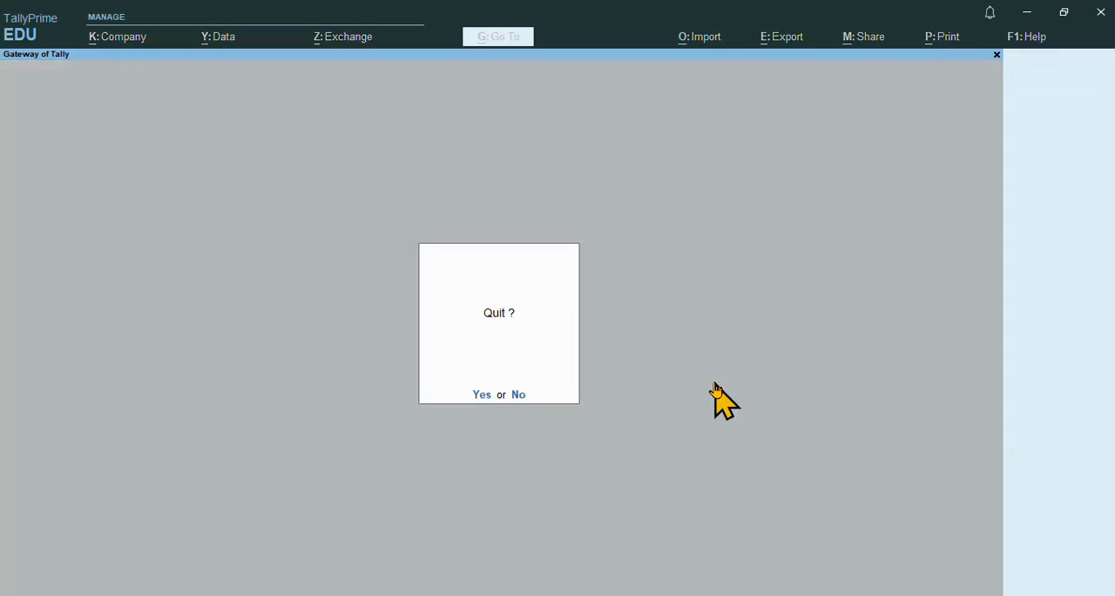
key(n)
key(d)
key(d)
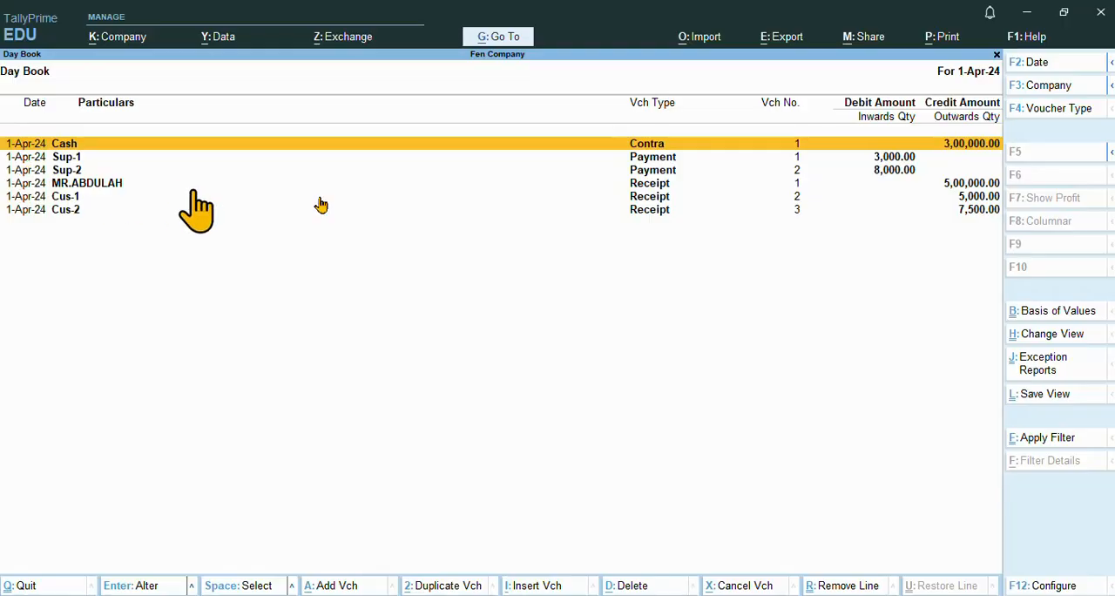
click(650, 201)
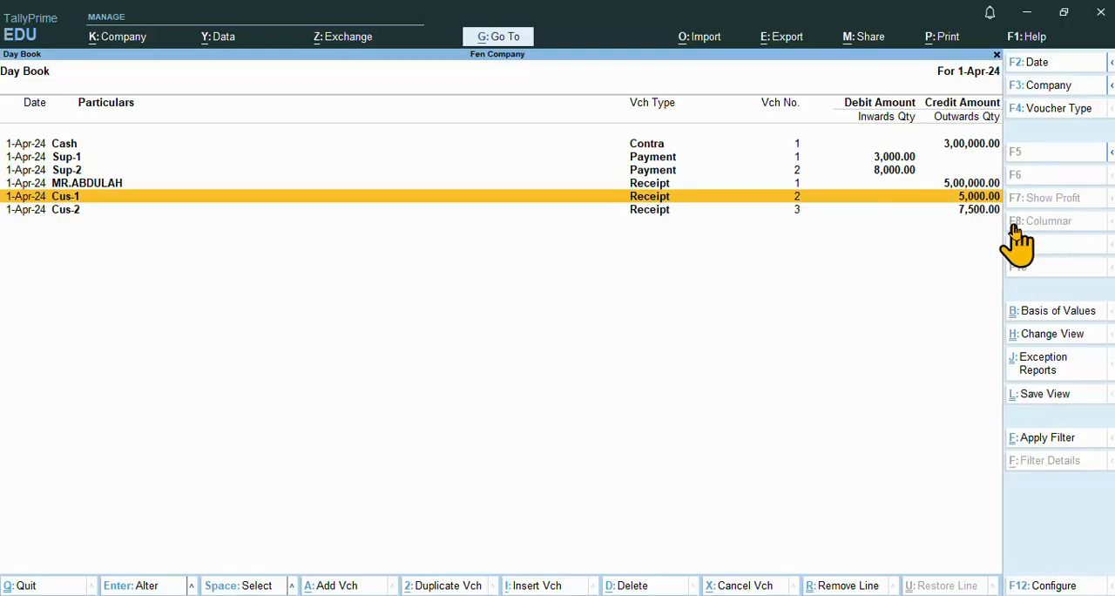
key(Down)
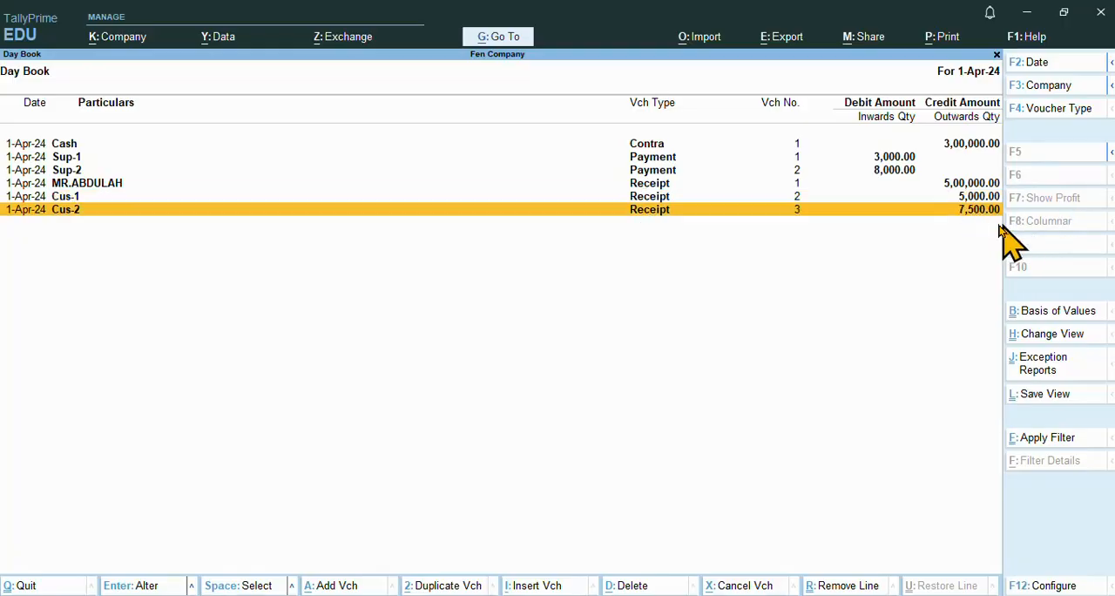
click(892, 159)
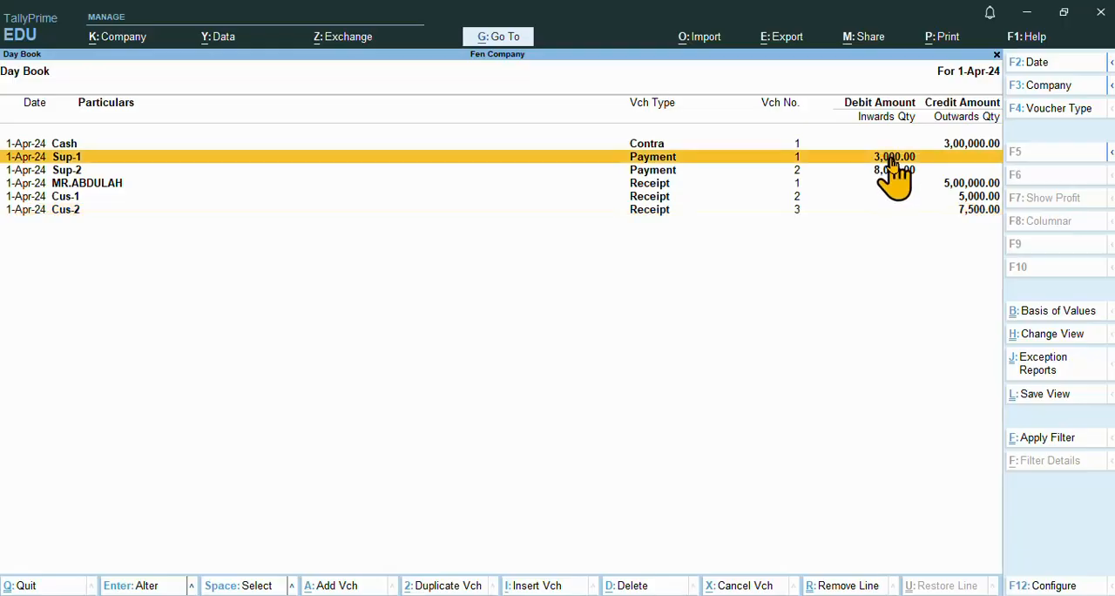
click(901, 172)
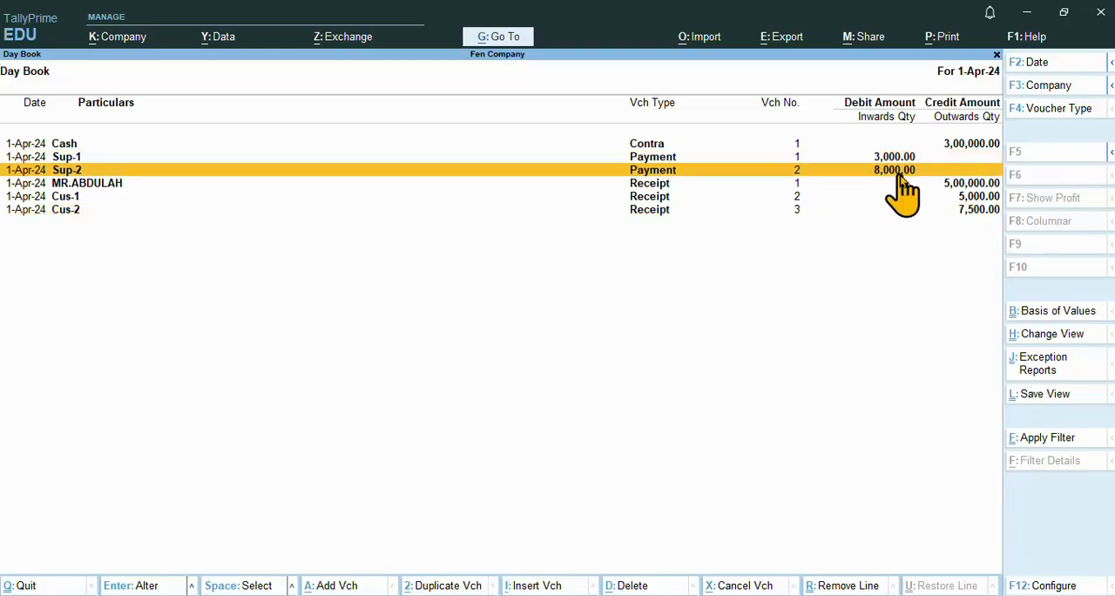